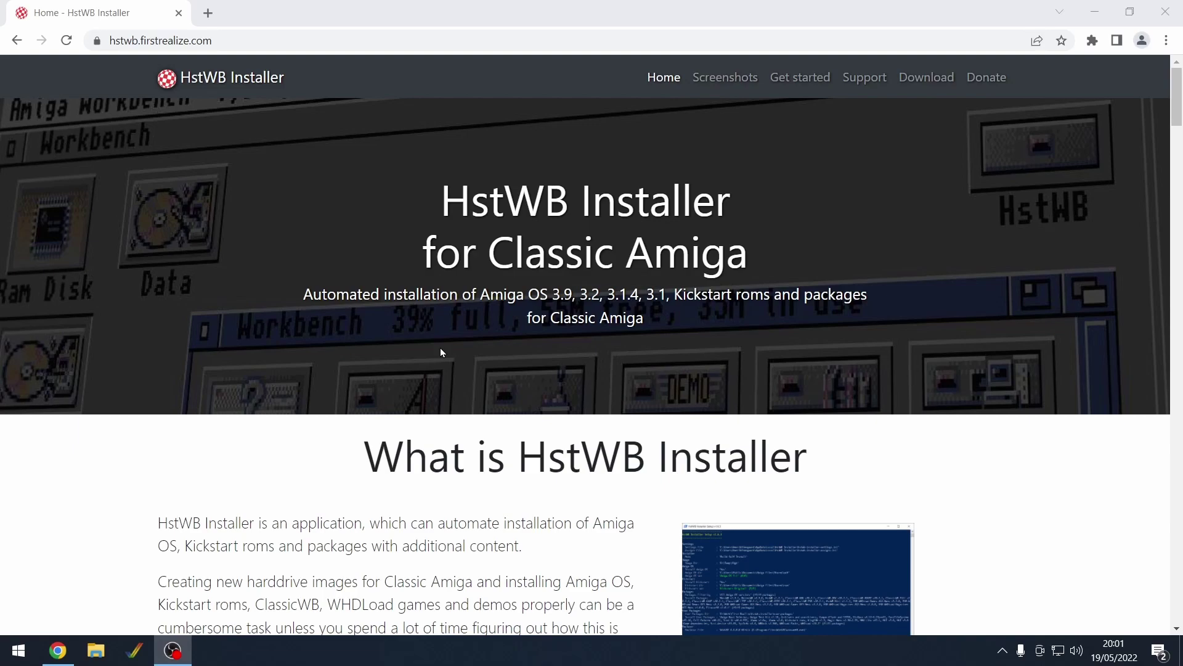
Step: On the HstWB Installer download page, download the 4GB HstWB self install HDF image v1.6.3
click(932, 79)
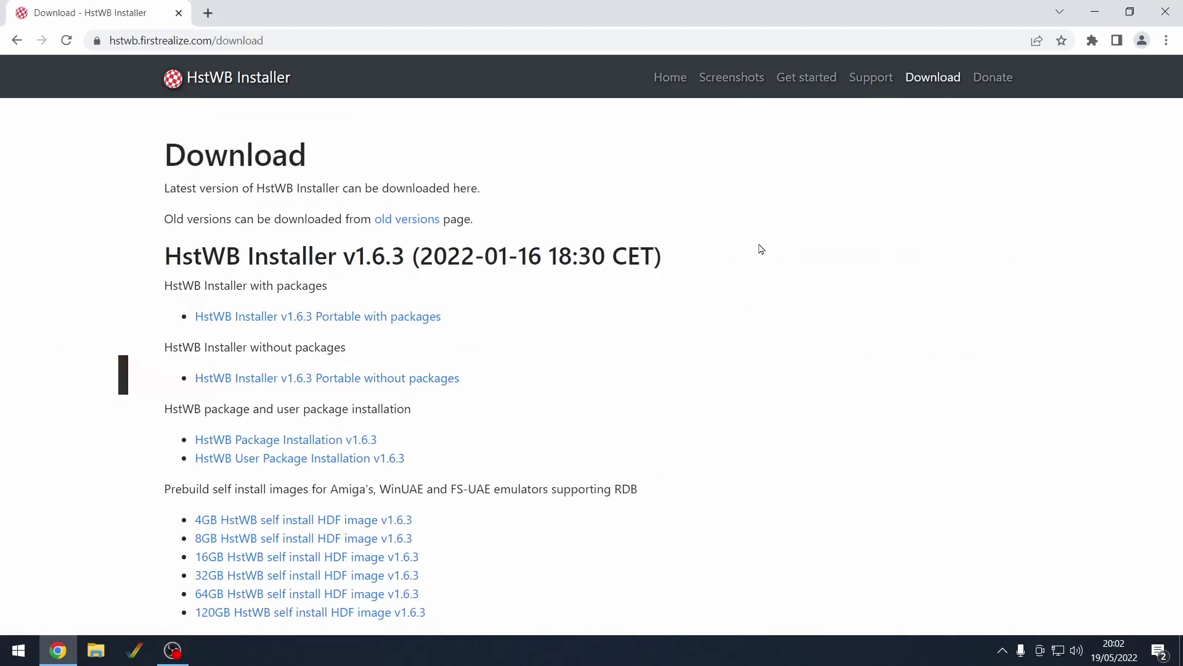
scroll(259, 432, down, 1)
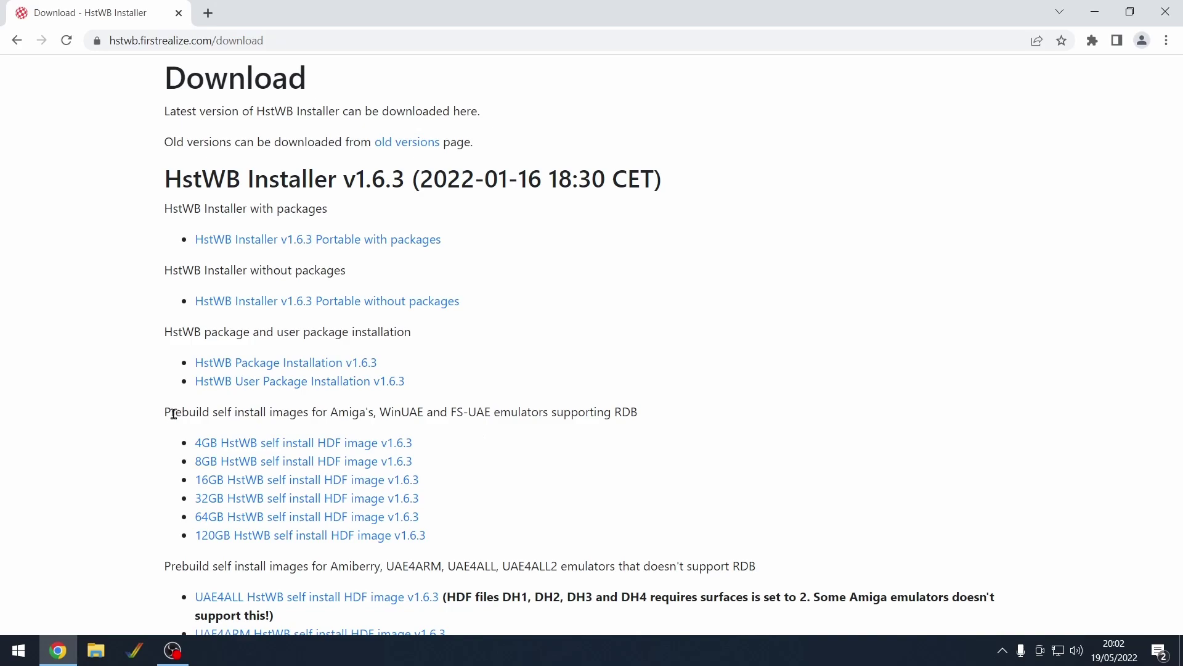
drag(167, 413, 307, 413)
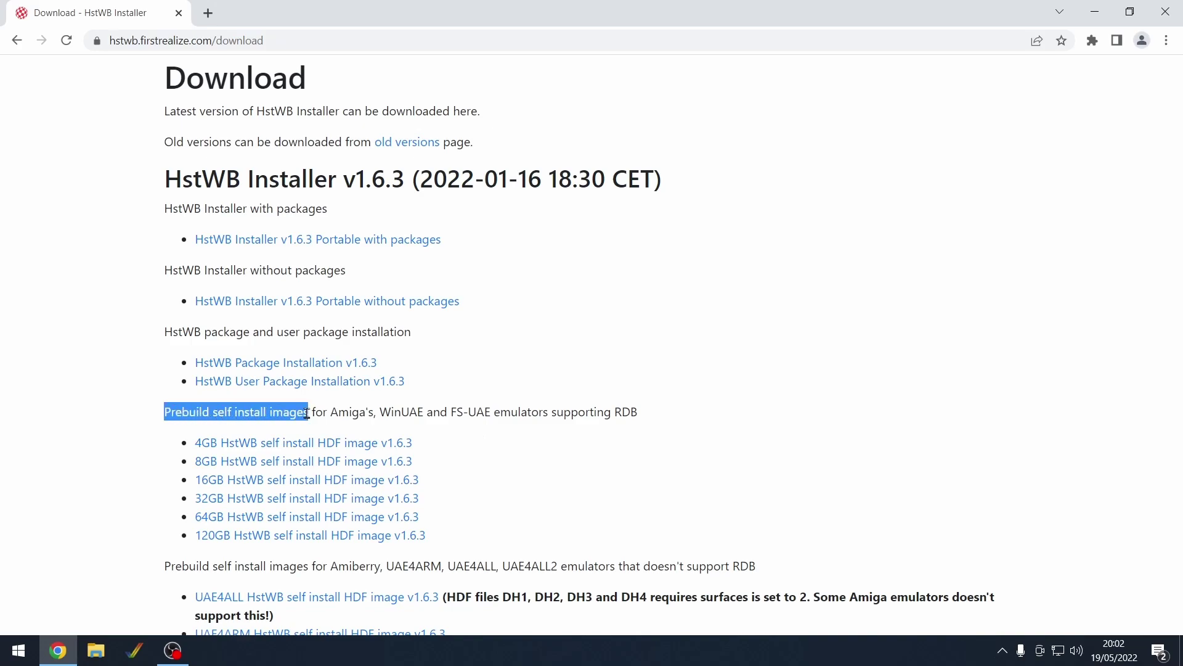
click(707, 448)
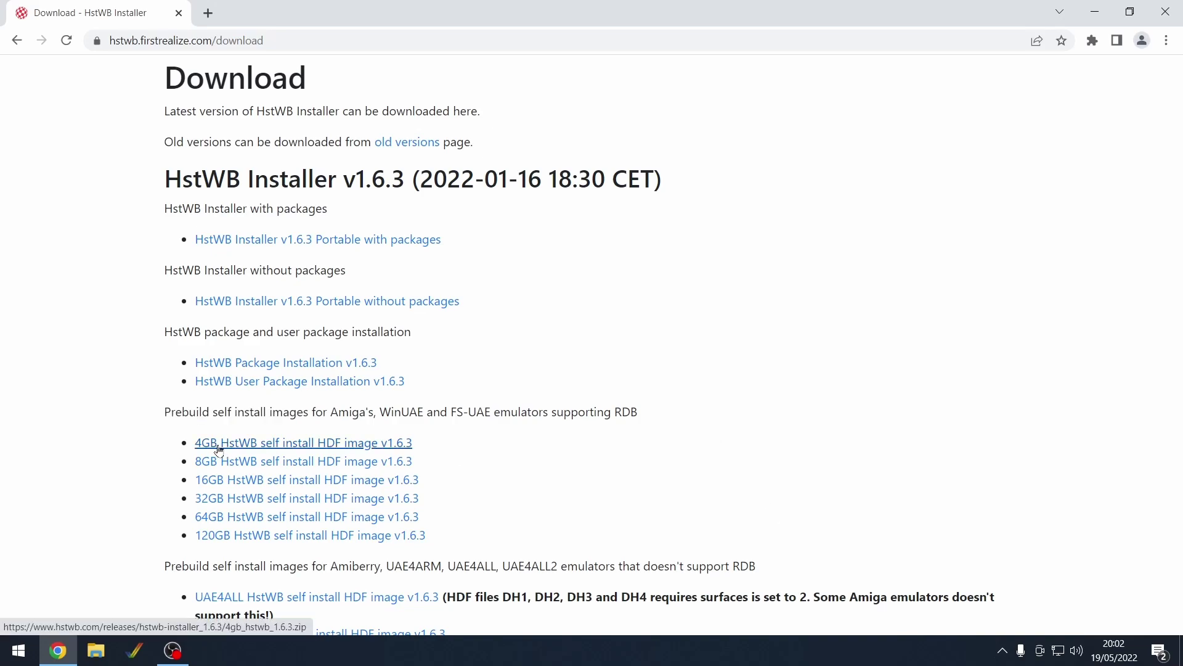
click(338, 444)
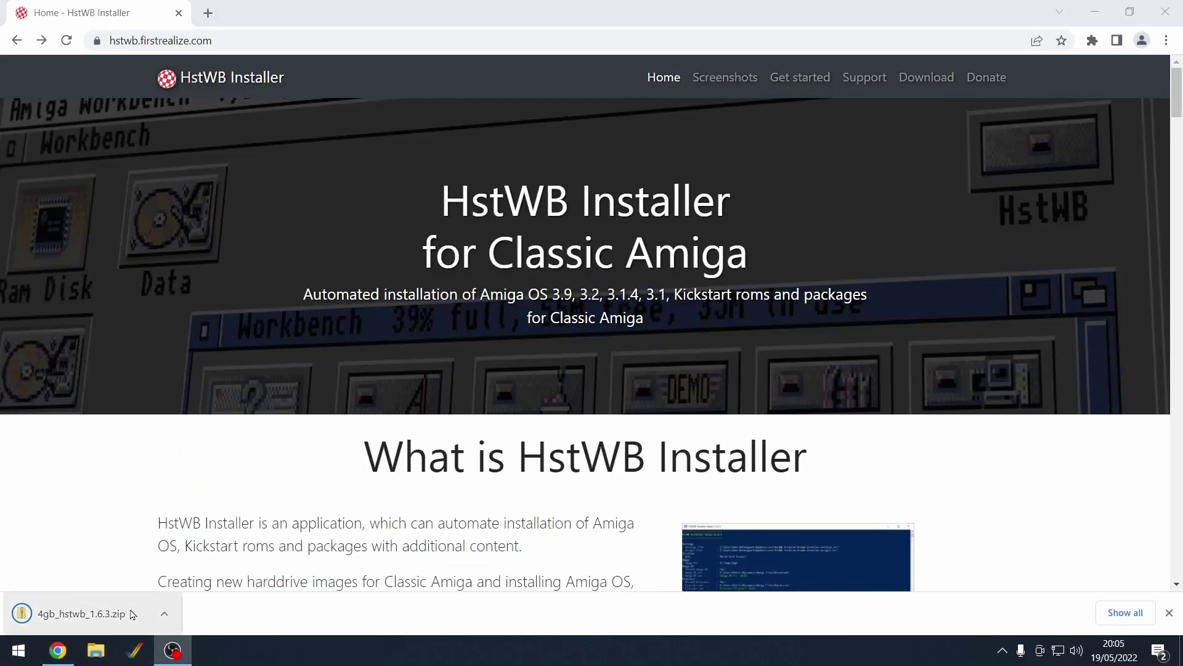
Step: Open the Downloads folder in File Explorer and select 4gb_hstwb_1.6.3.zip
click(95, 651)
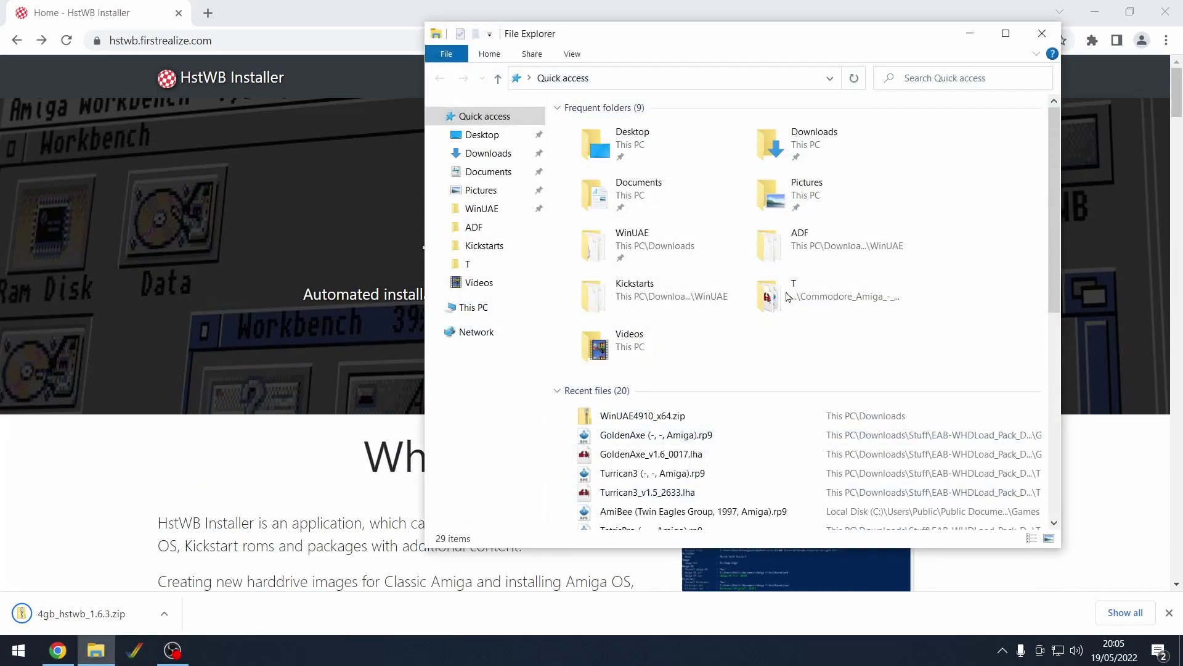
click(1089, 9)
click(828, 146)
double_click(828, 145)
key(Down)
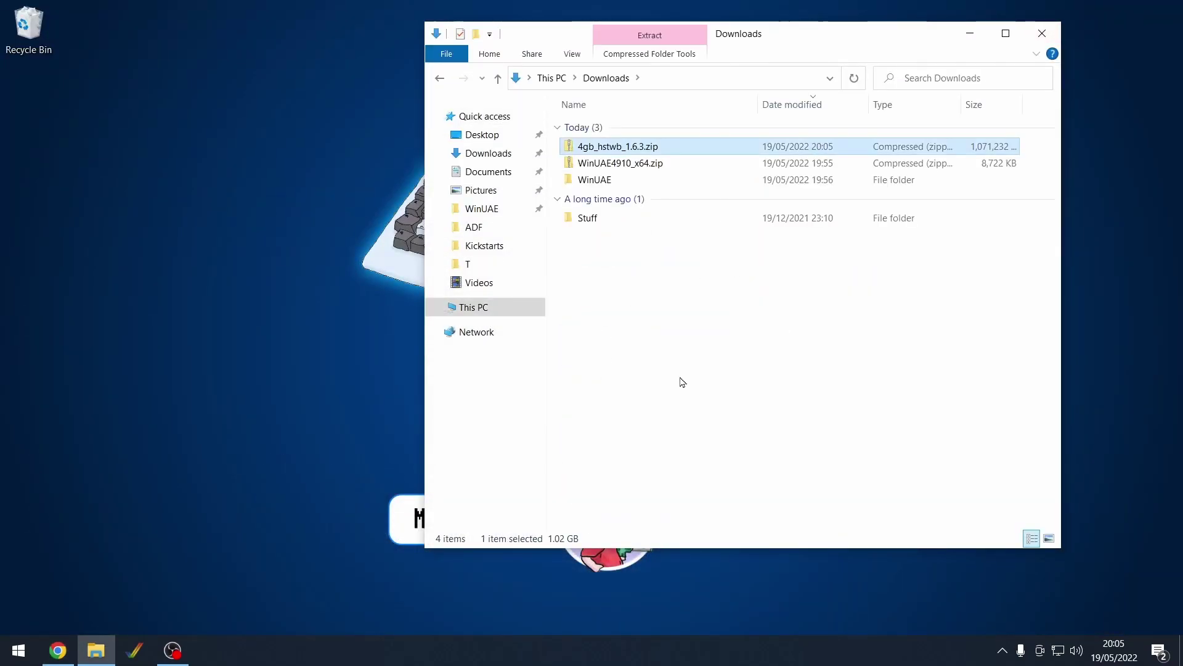
Step: Extract the zip with 7-Zip into a 4gb_hstwb_1.6.3 folder, then open and enlarge that folder
right_click(602, 146)
mouse_move(715, 233)
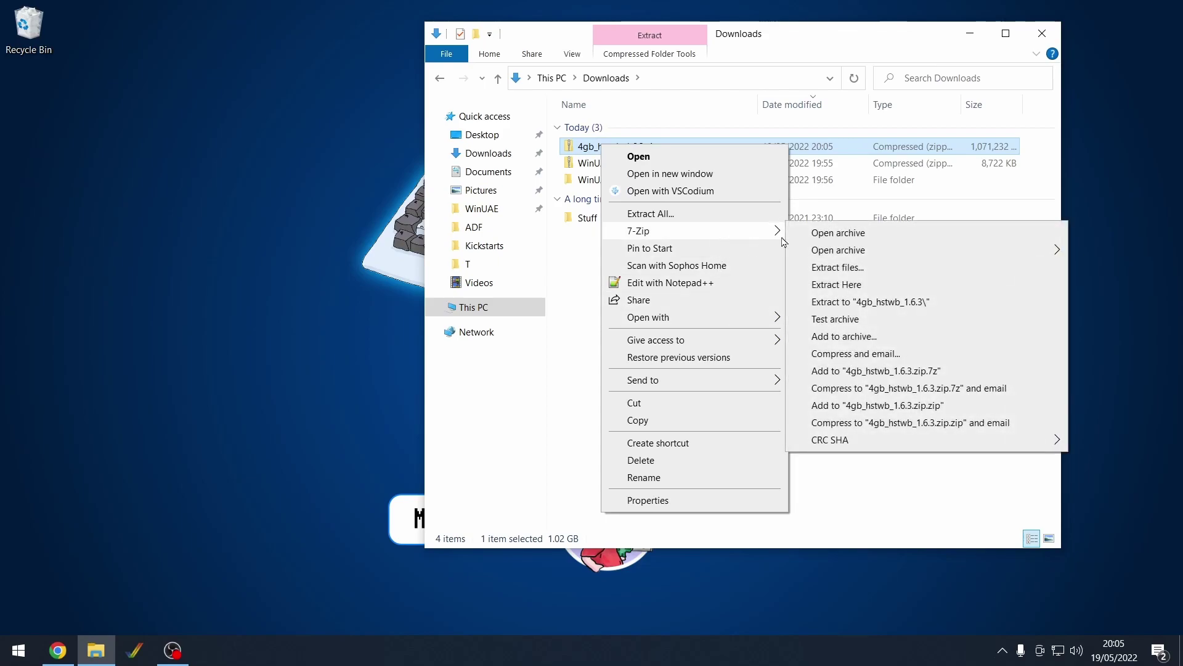
click(850, 301)
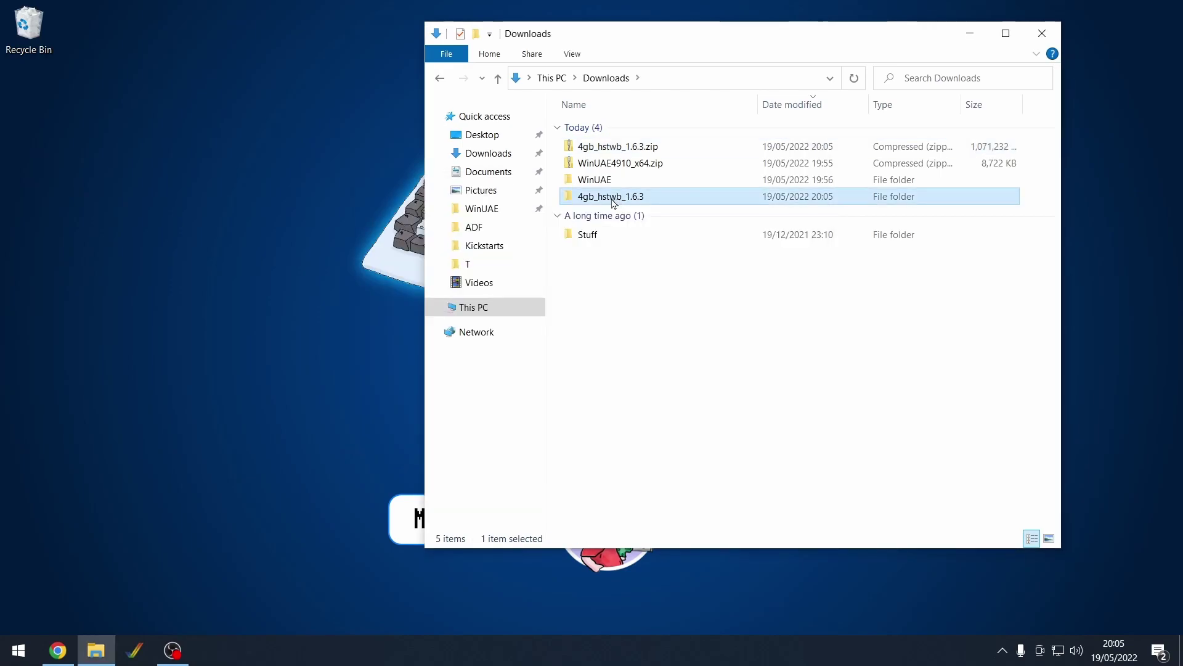
double_click(616, 193)
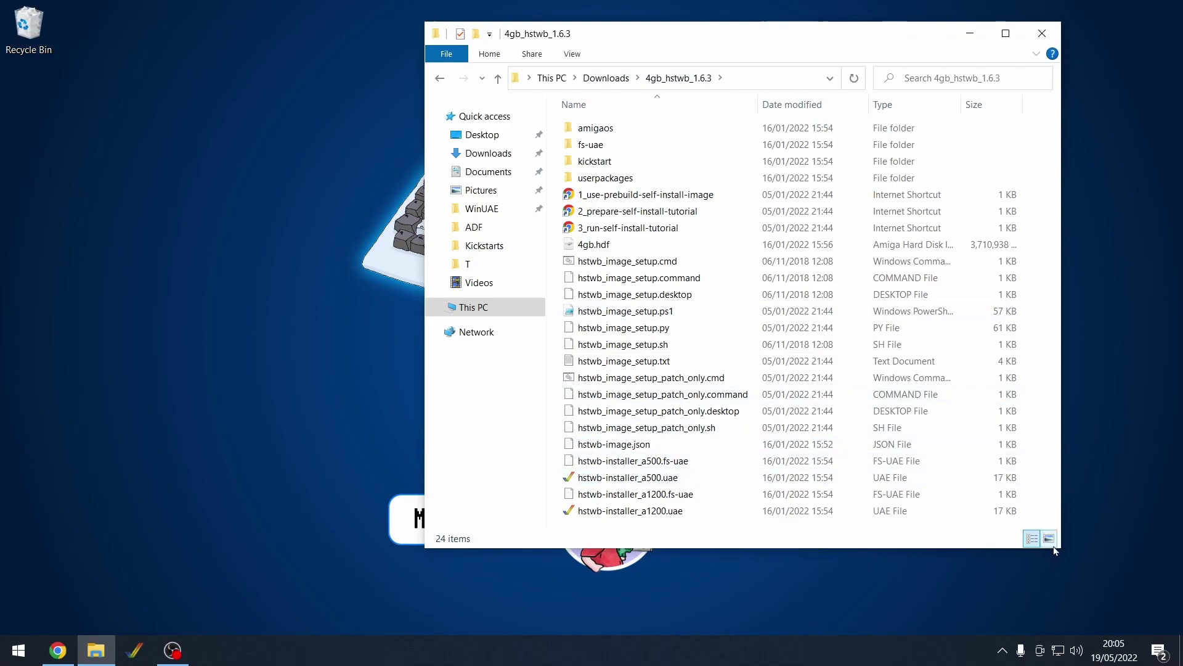
drag(1055, 550, 1105, 588)
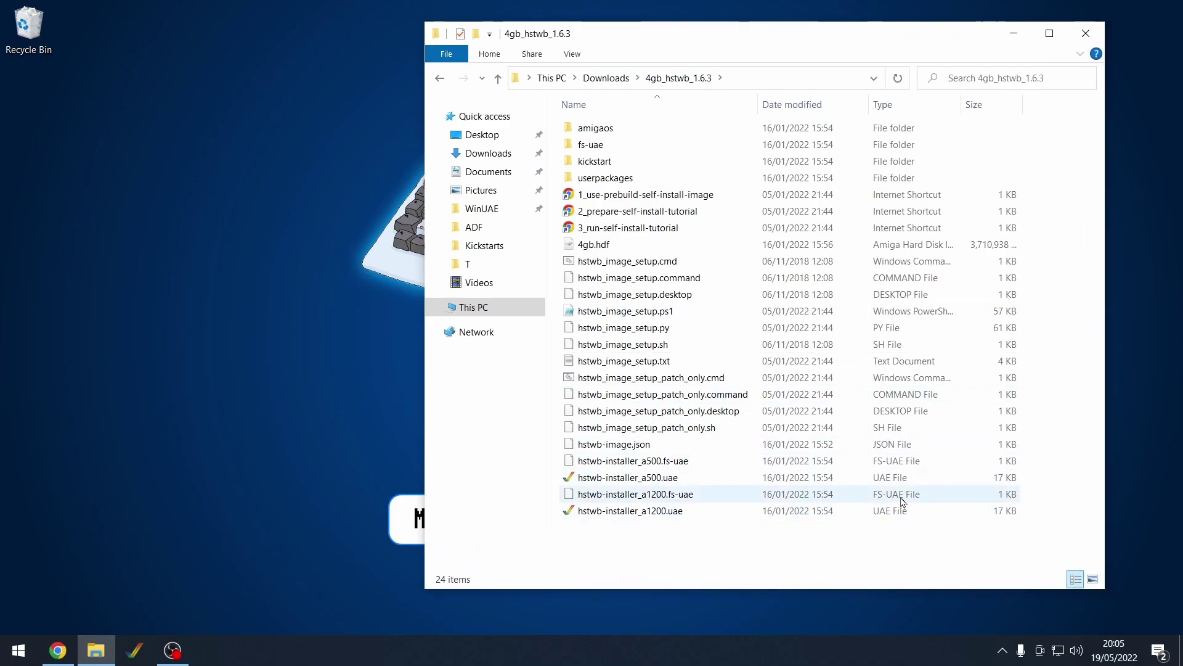
Step: Open 1_use-prebuild-self-install-image in Google Chrome, read the wiki guide, then minimize Chrome
double_click(619, 197)
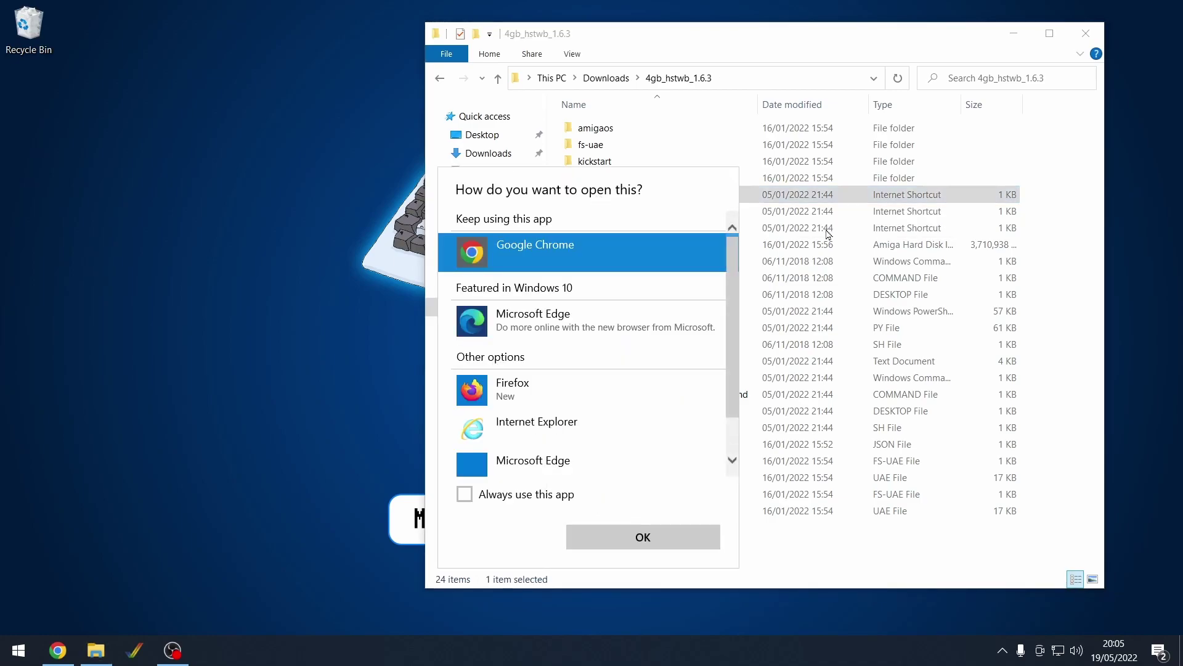
click(641, 538)
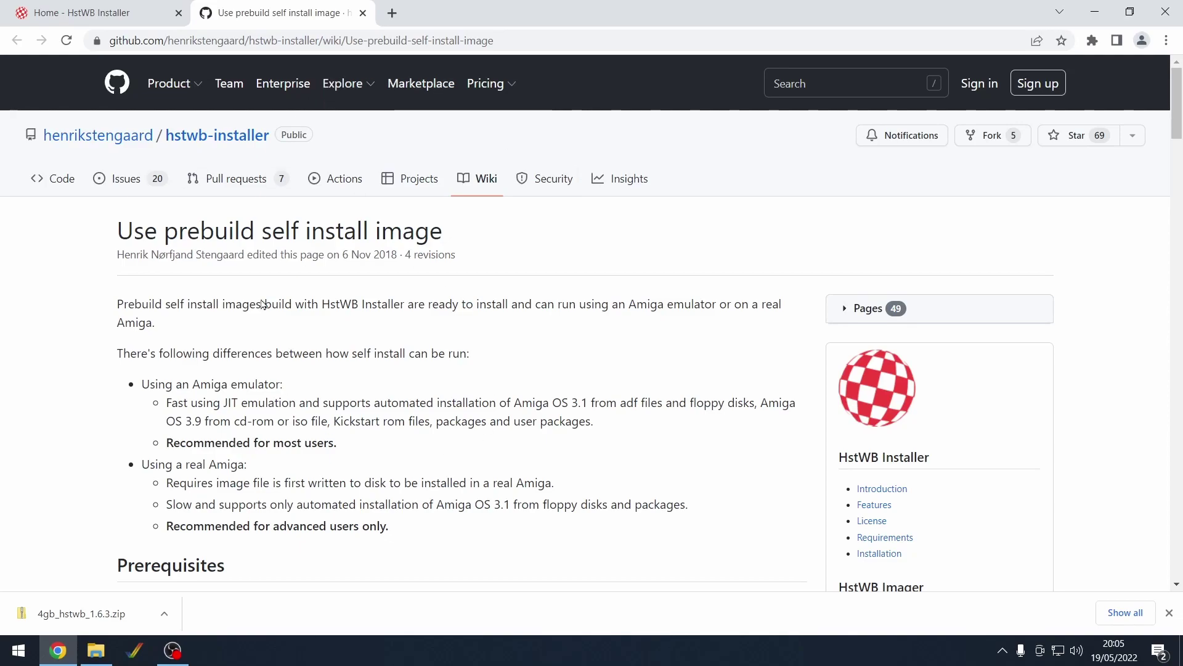
scroll(388, 306, down, 1)
scroll(388, 307, up, 1)
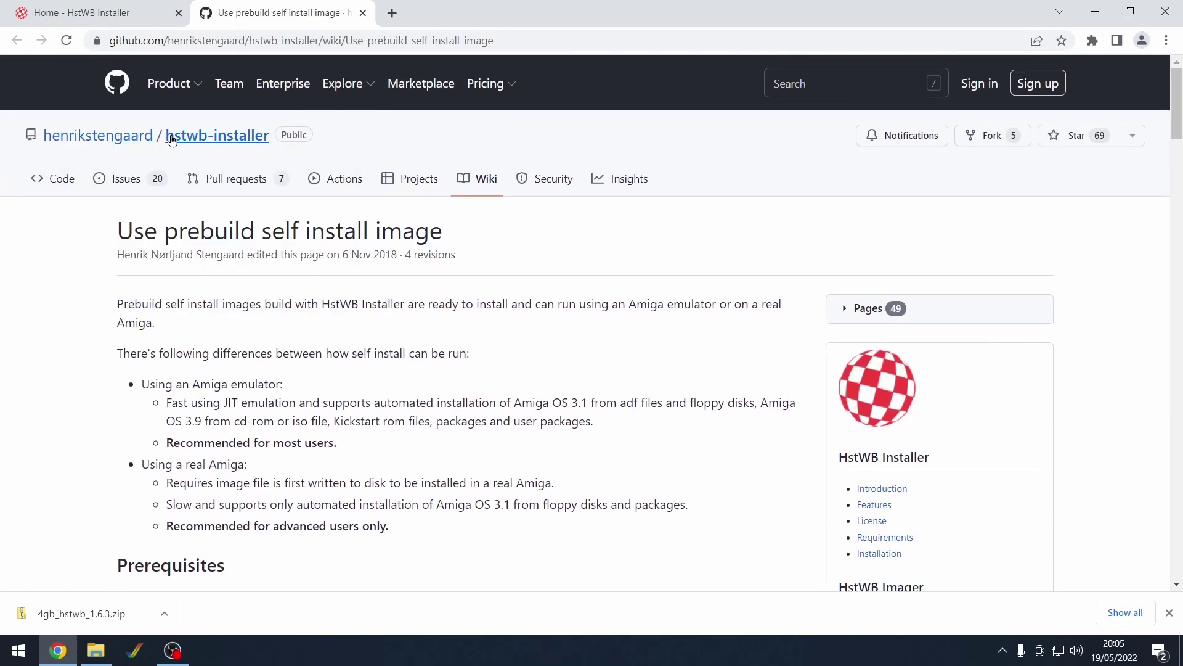
scroll(423, 403, down, 2)
scroll(478, 388, down, 2)
scroll(354, 294, down, 6)
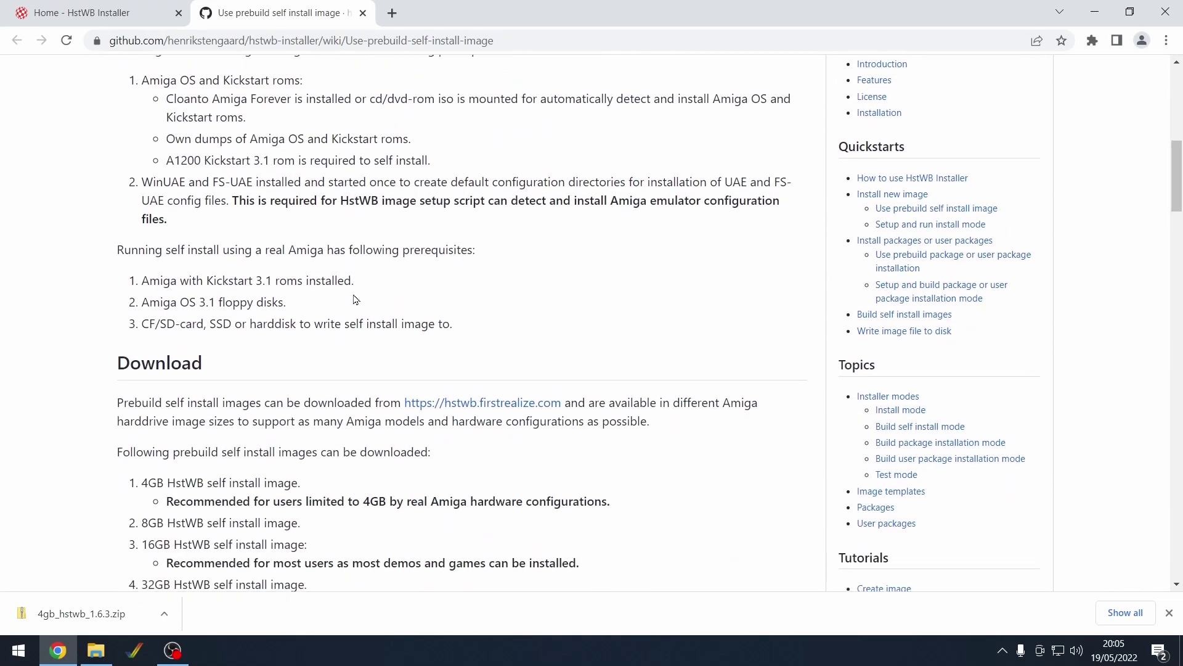
scroll(355, 300, down, 7)
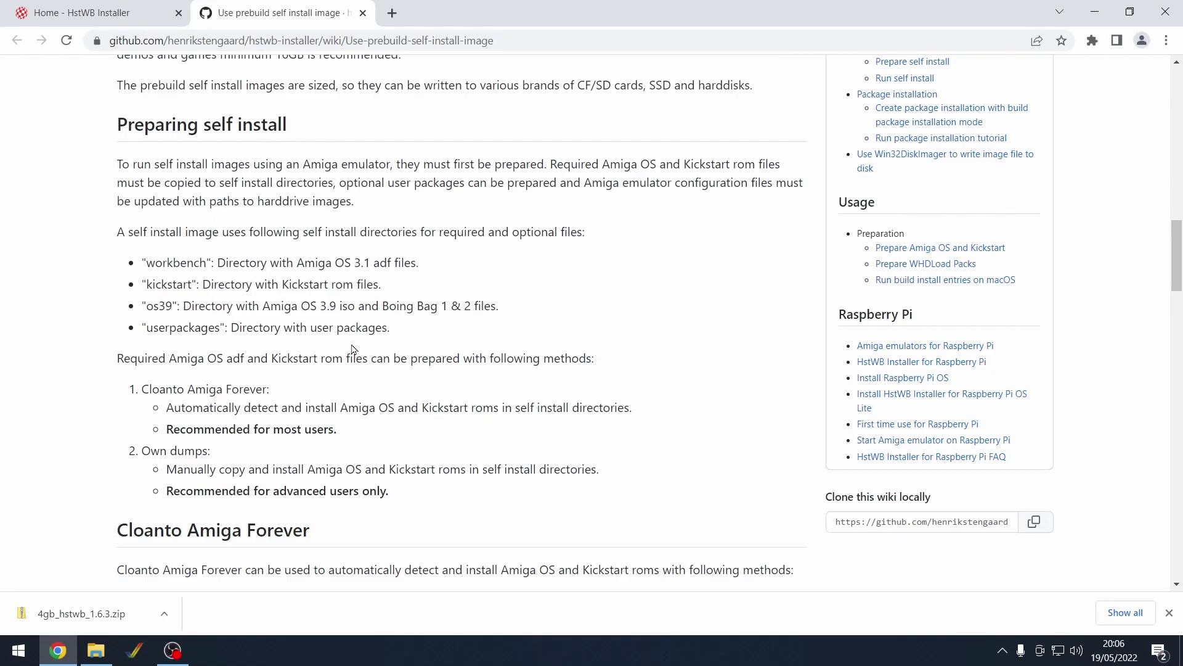
scroll(364, 336, down, 1)
scroll(373, 302, down, 6)
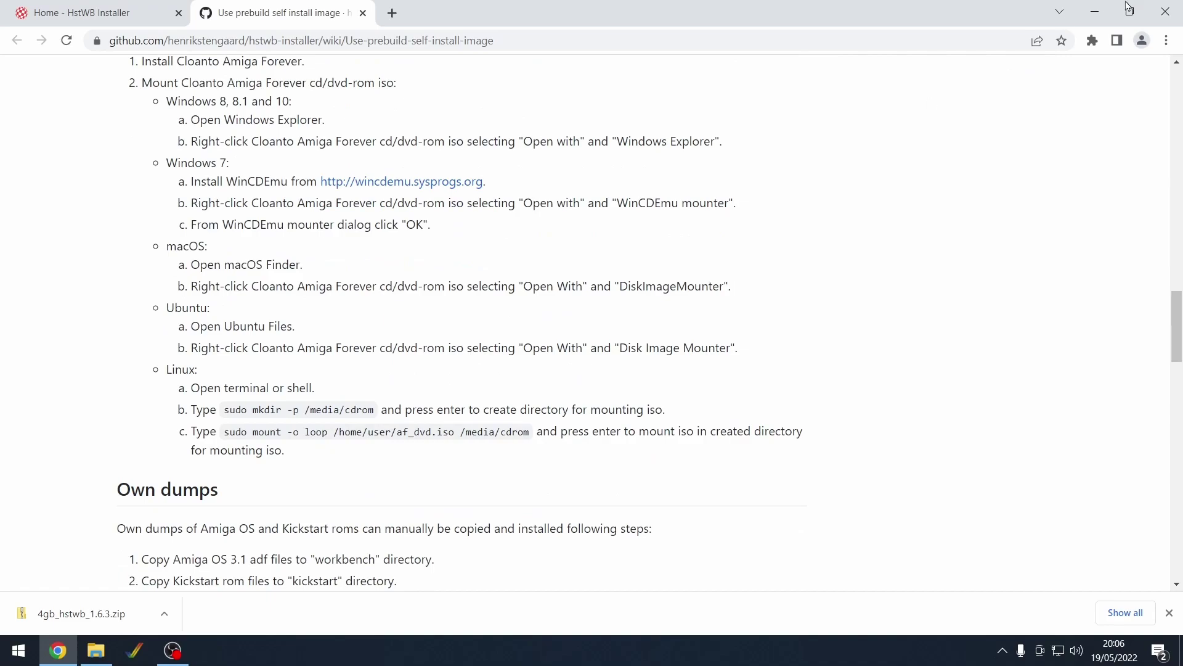
click(1095, 13)
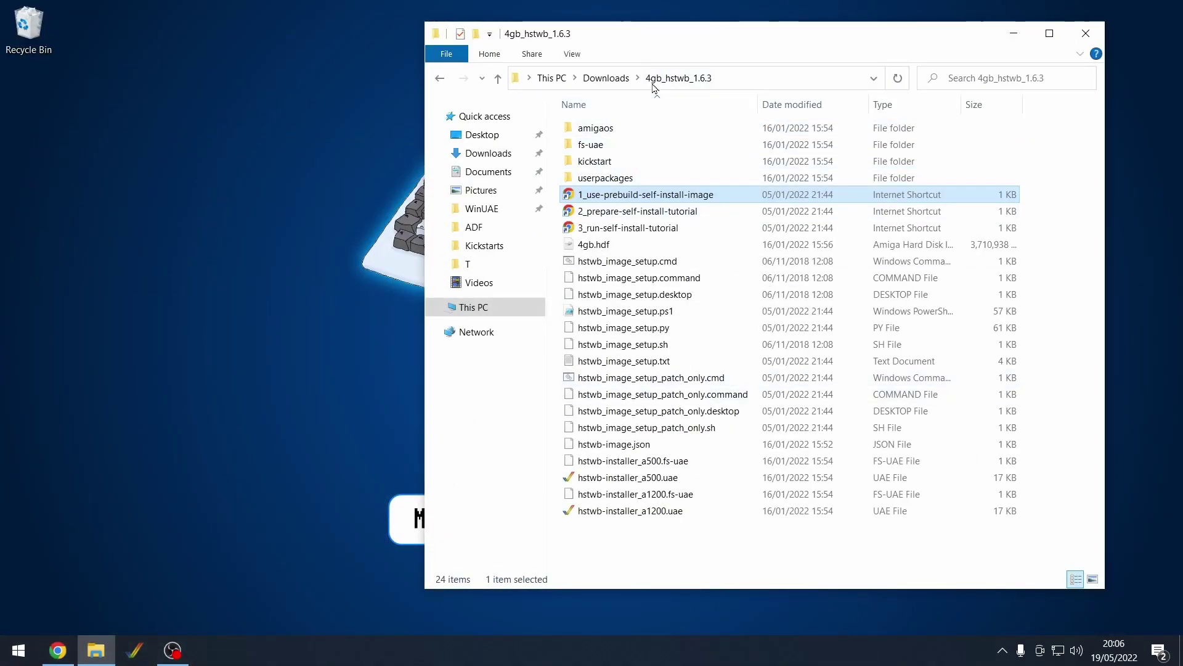
Step: Go to amigaos\amiga-os-3.1 and read readme.txt's list of six required Amiga OS 3.1 ADF files
double_click(612, 130)
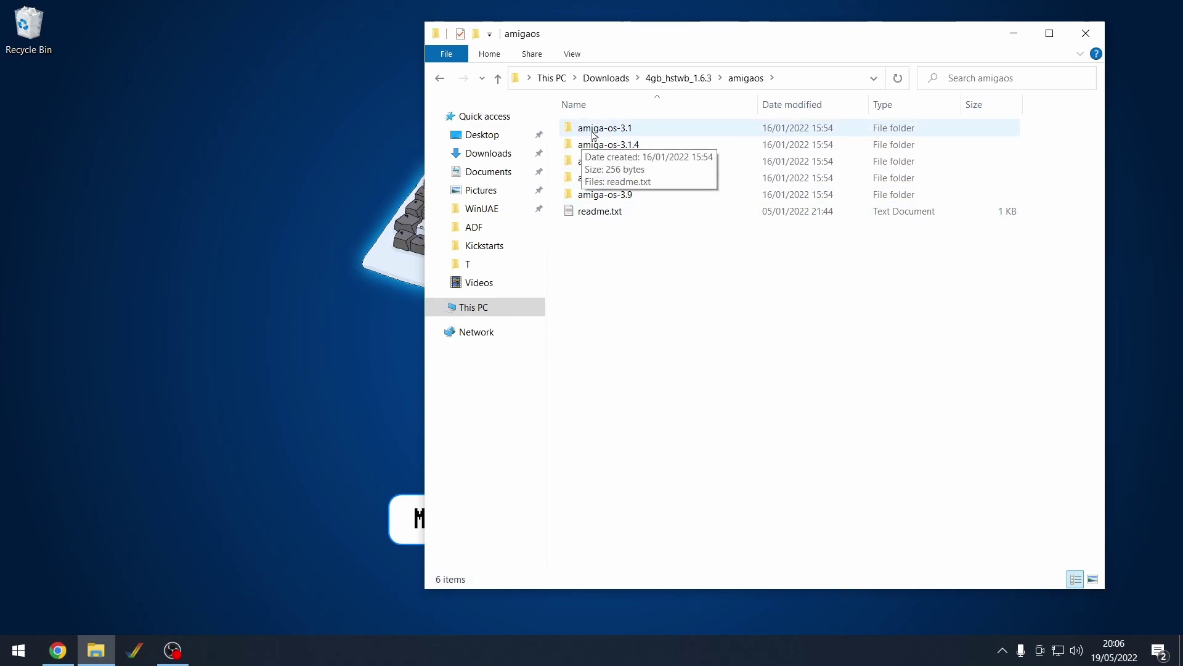
double_click(649, 131)
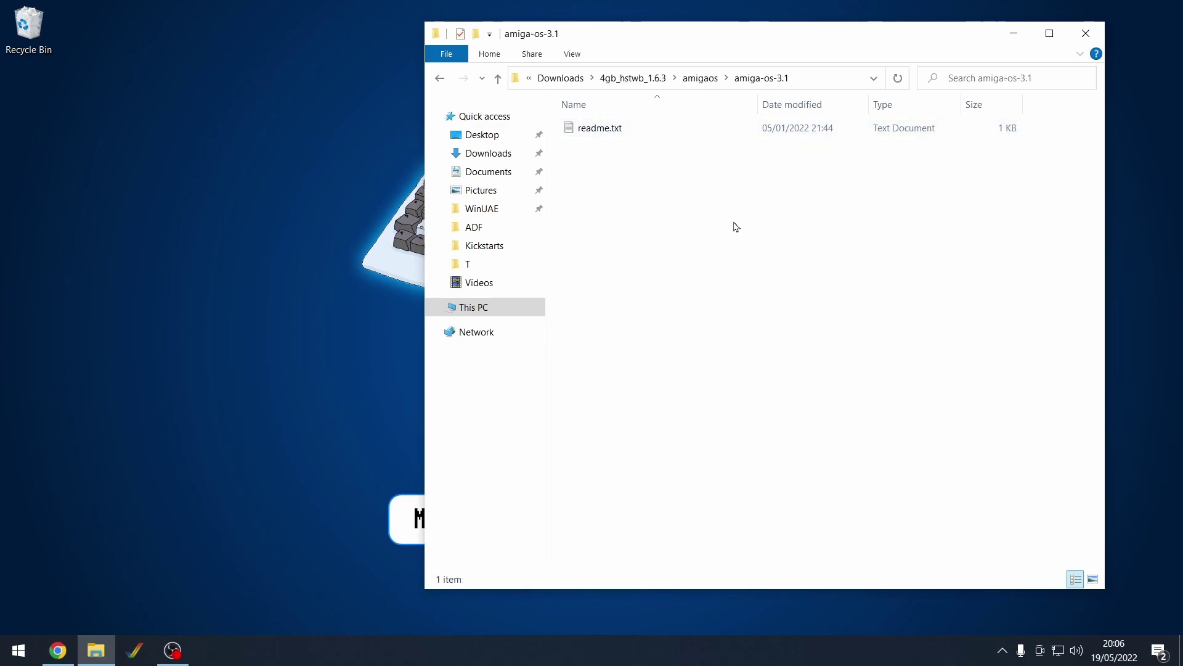
double_click(607, 130)
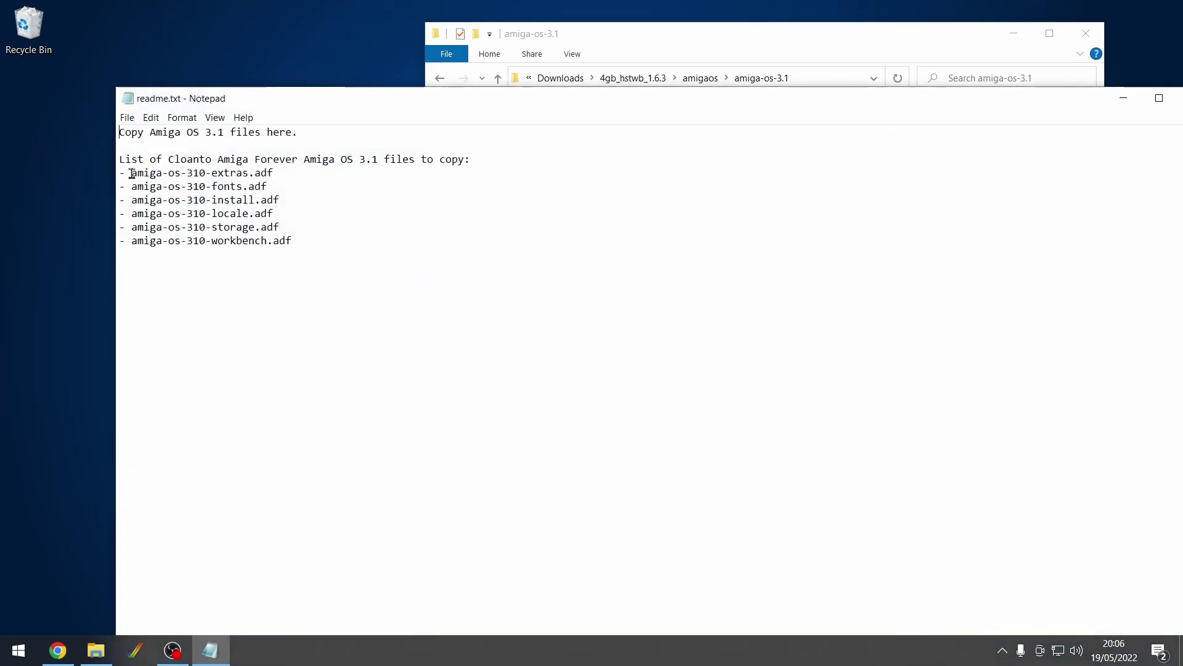
drag(132, 173, 295, 242)
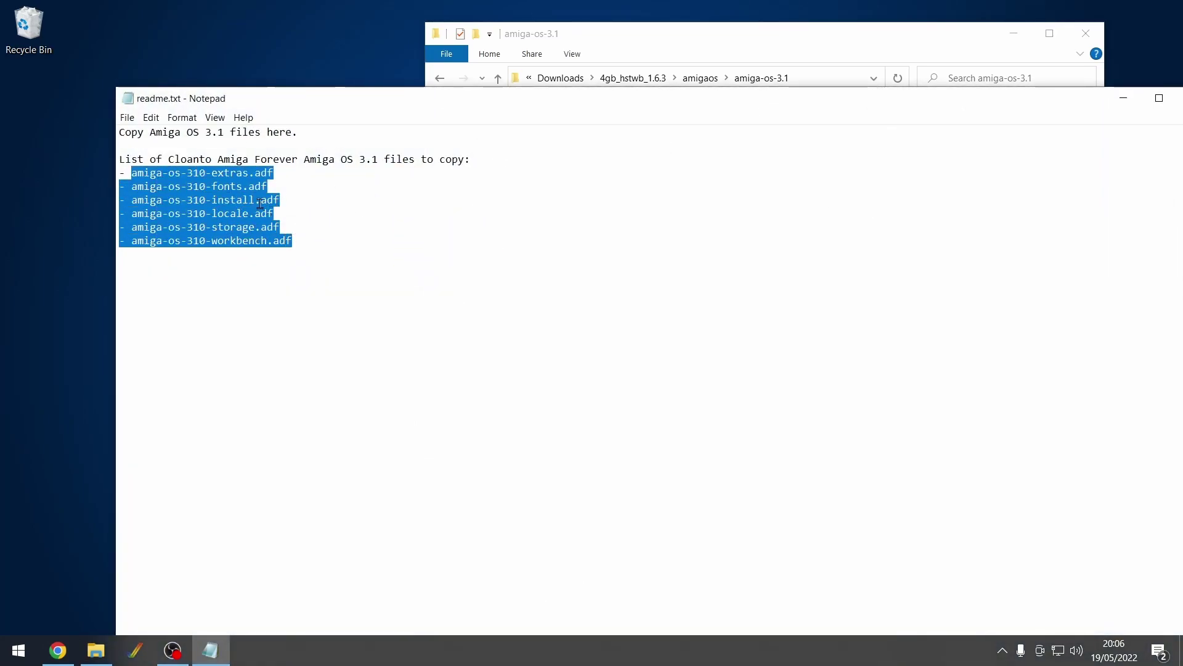
click(237, 161)
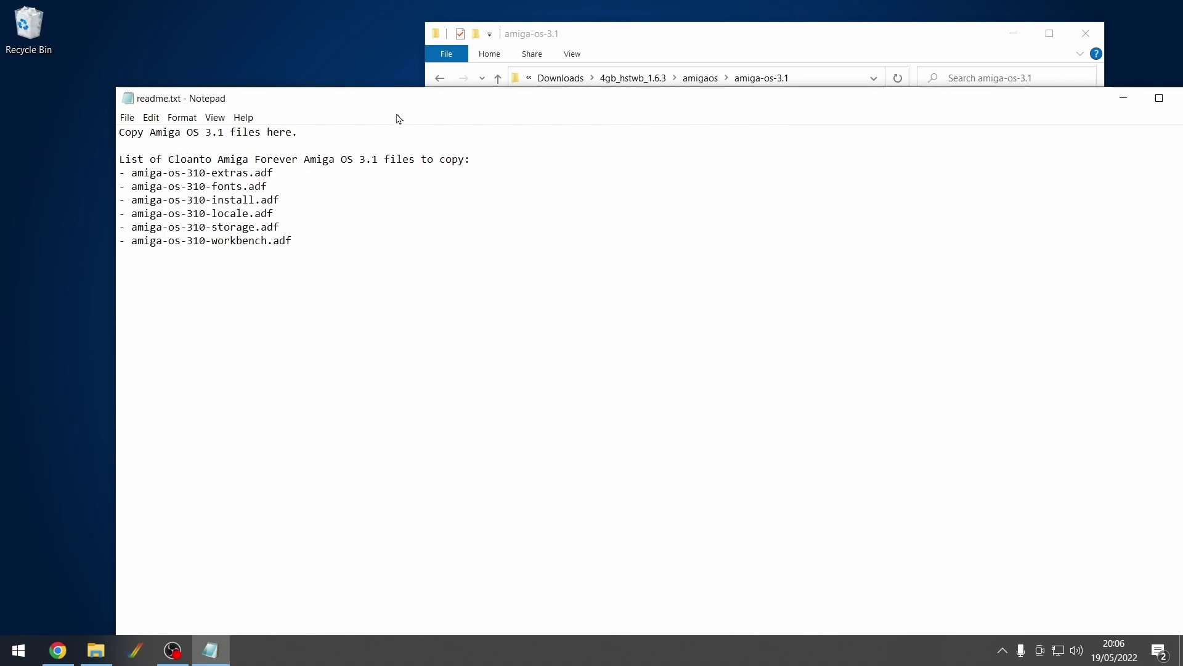
click(1178, 98)
click(198, 402)
click(94, 650)
Step: In a second Explorer window, go to Public Documents\Amiga Files\Shared\adf
middle_click(95, 648)
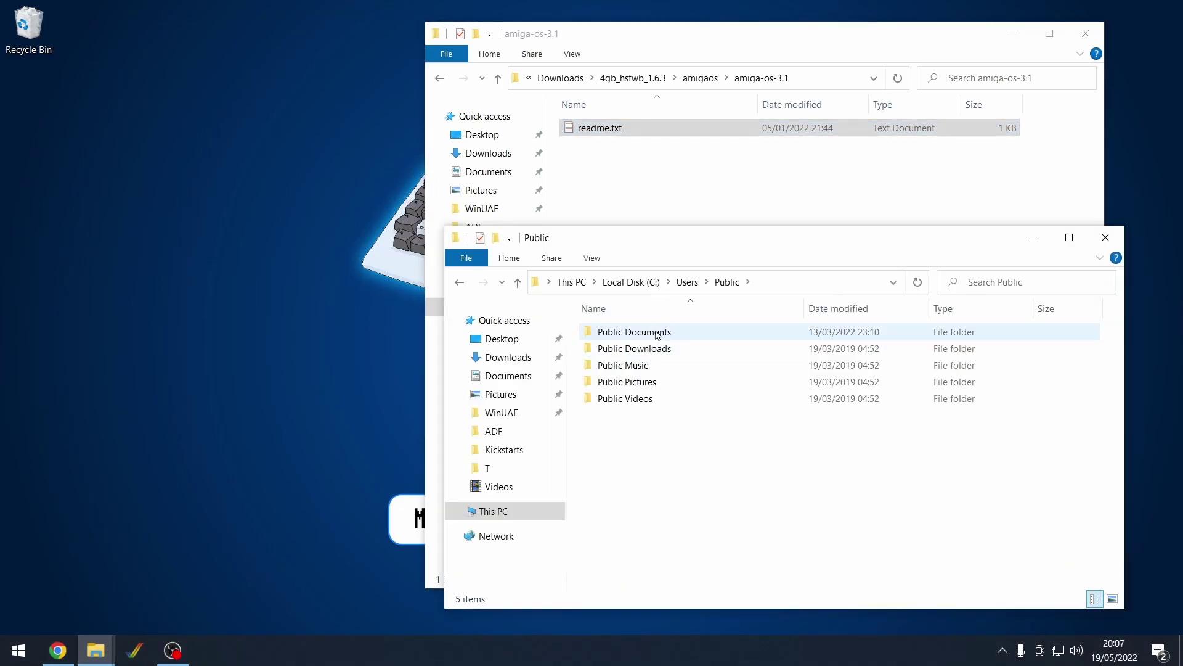
double_click(623, 332)
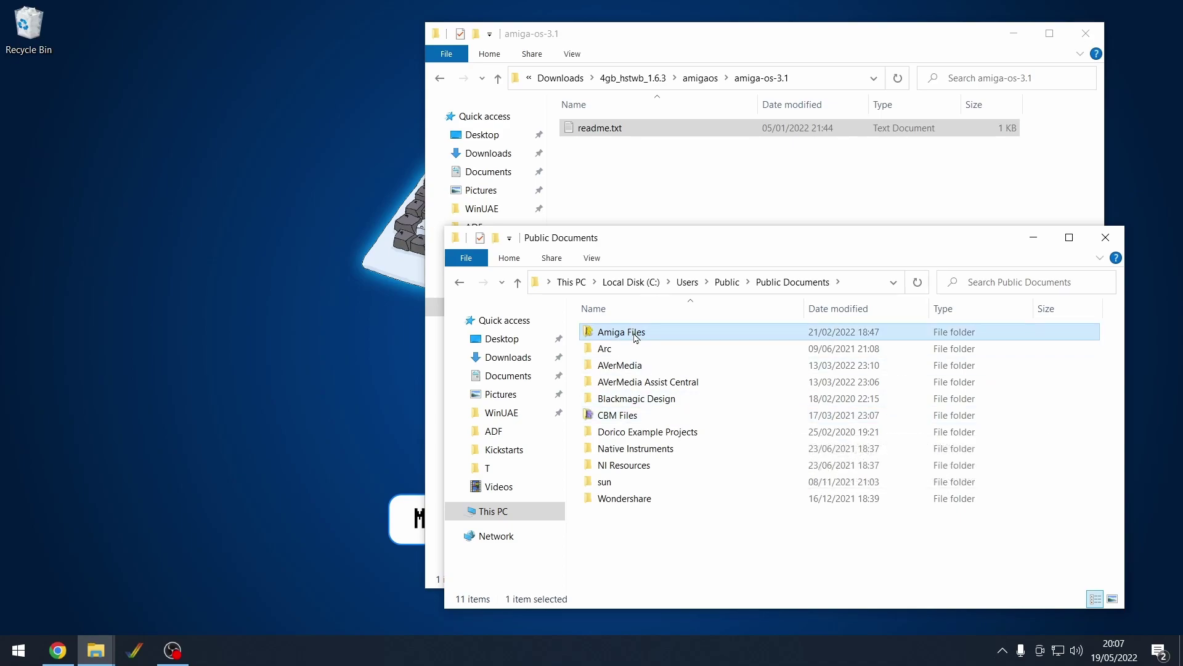
double_click(636, 334)
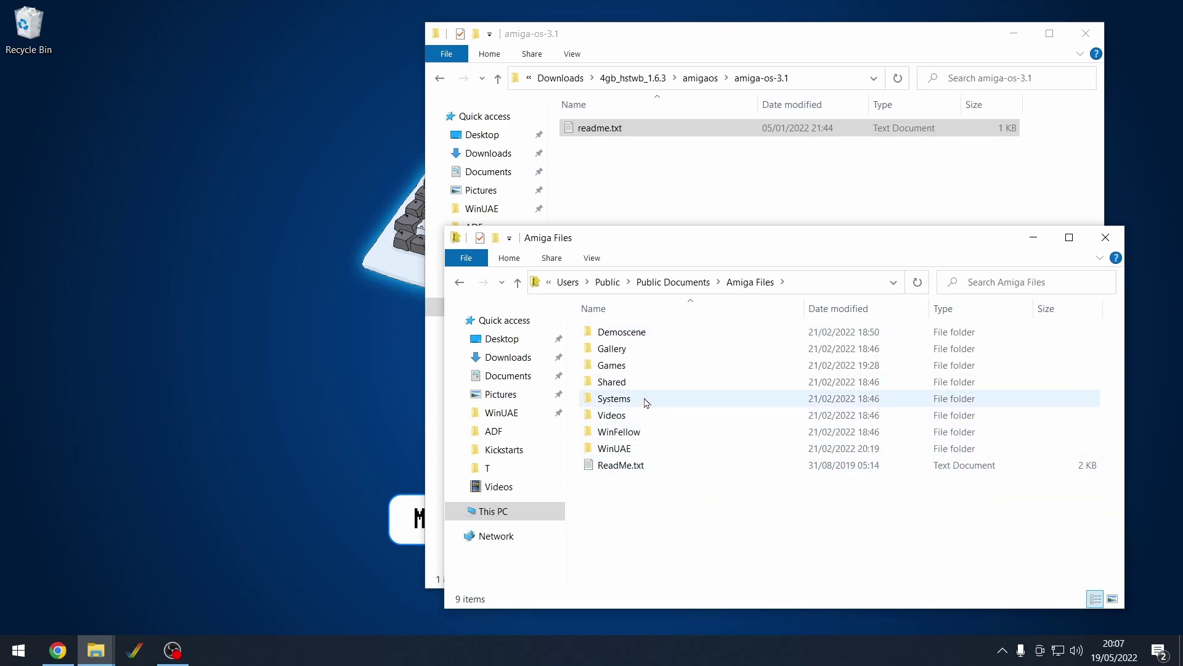
double_click(630, 382)
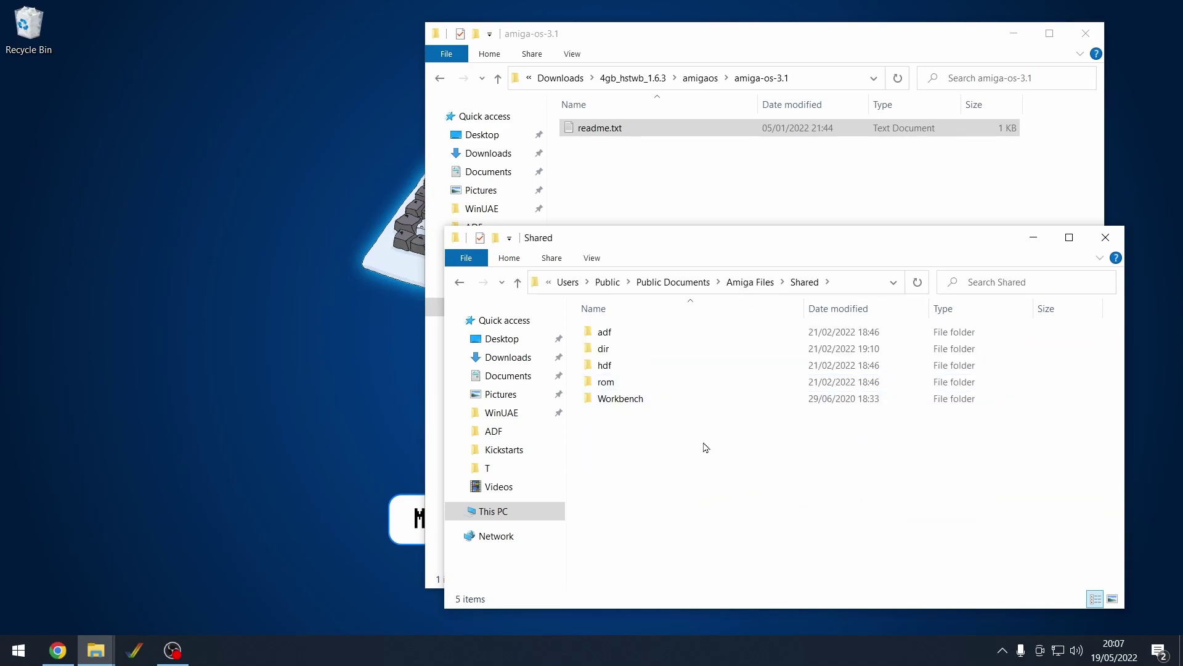
click(621, 334)
double_click(621, 333)
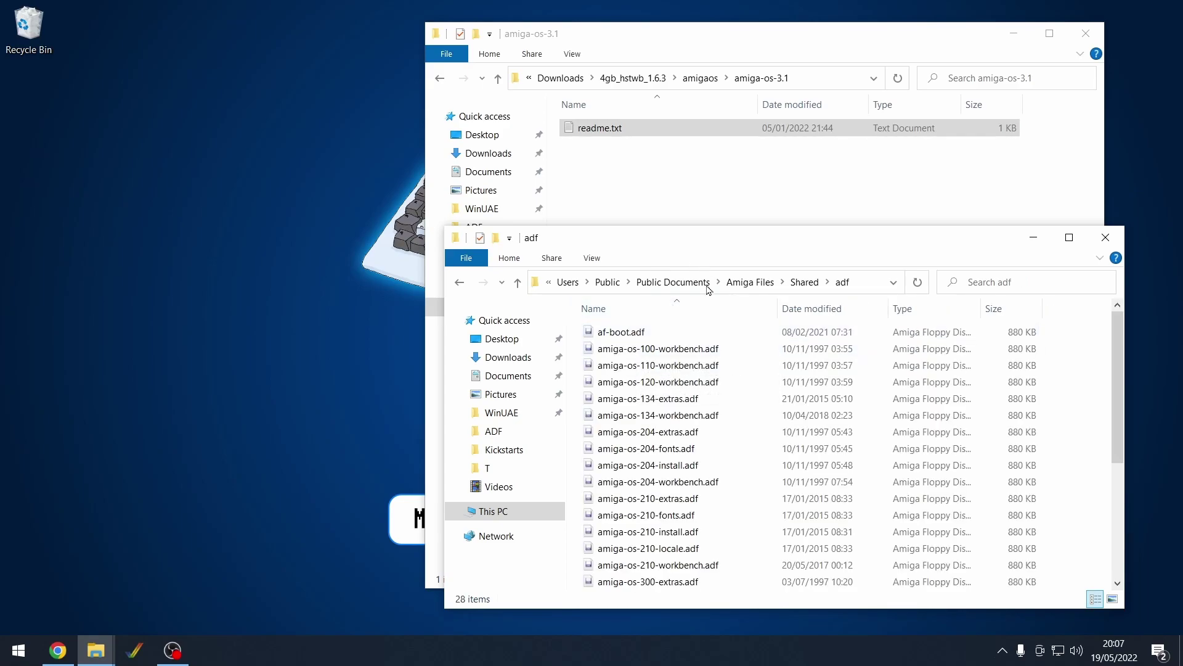
scroll(701, 390, down, 4)
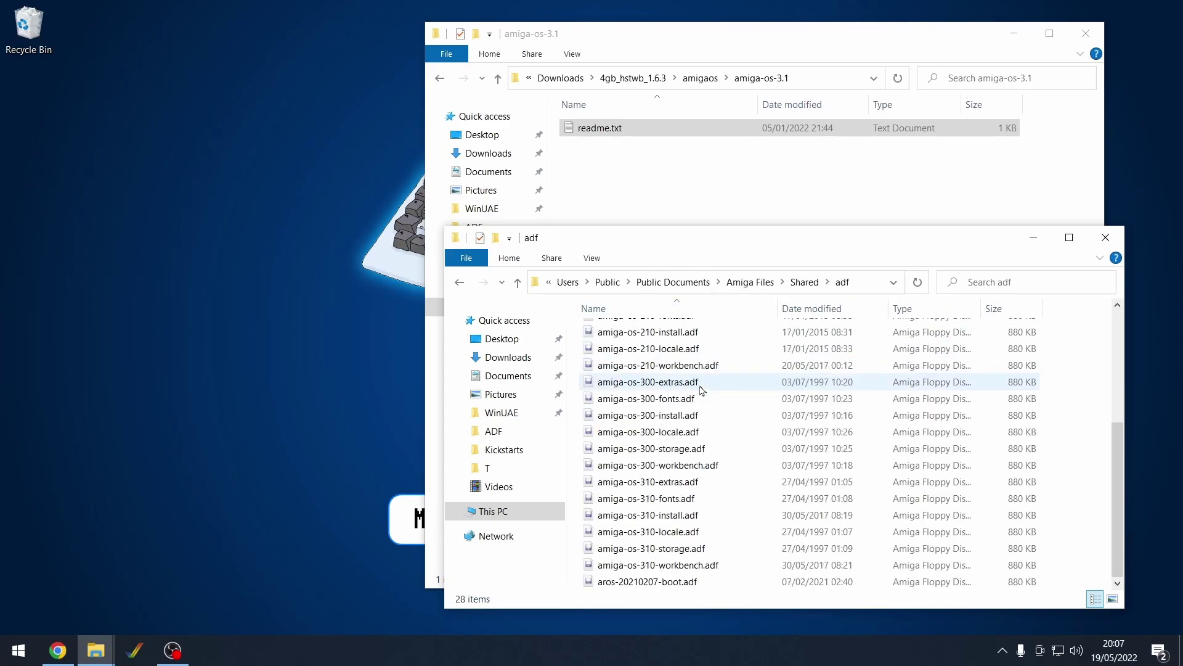
Step: Copy the six amiga-os-310 ADFs into amiga-os-3.1, then go back up to 4gb_hstwb_1.6.3
click(657, 564)
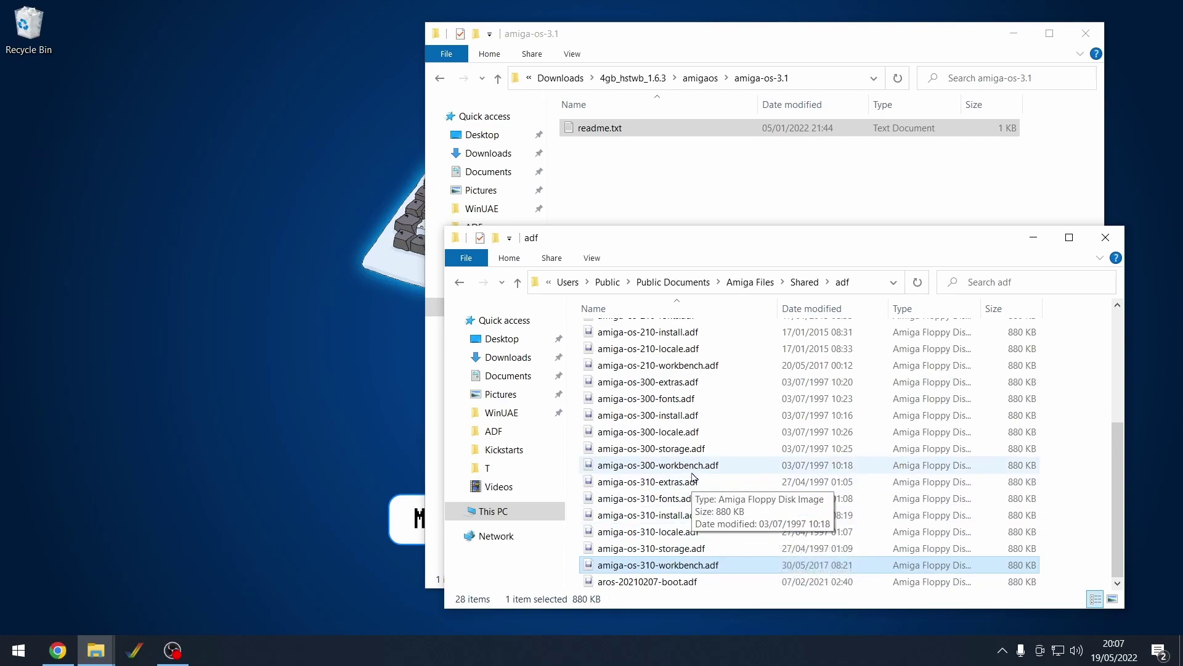
shift+click(653, 483)
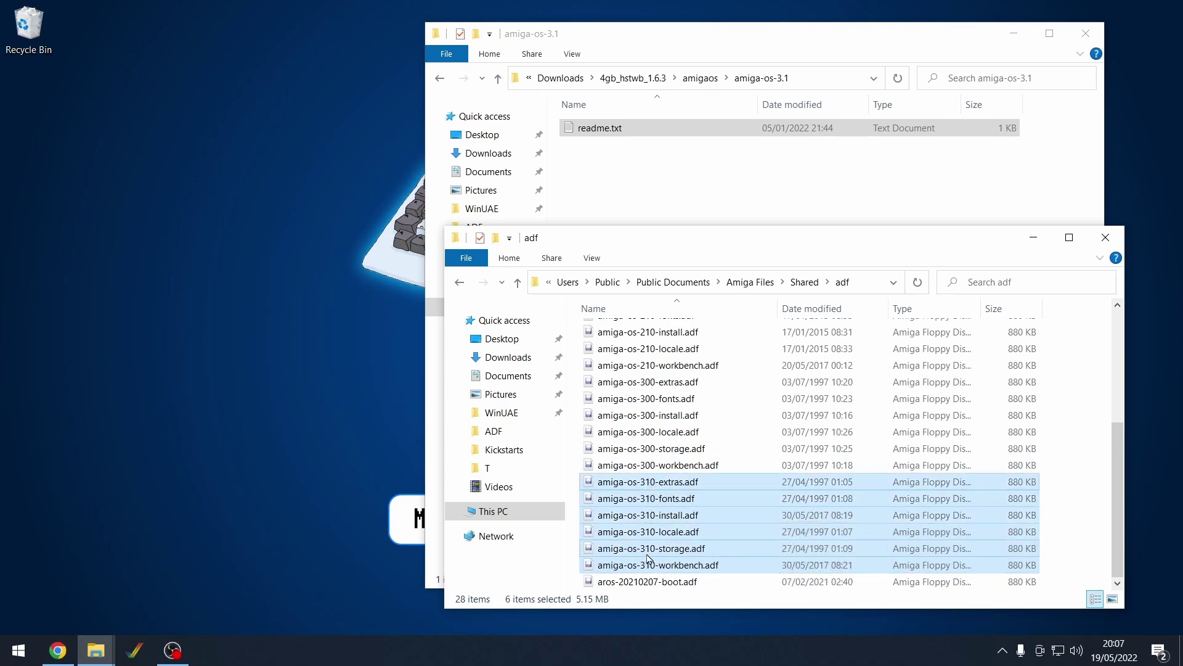
right_click(671, 532)
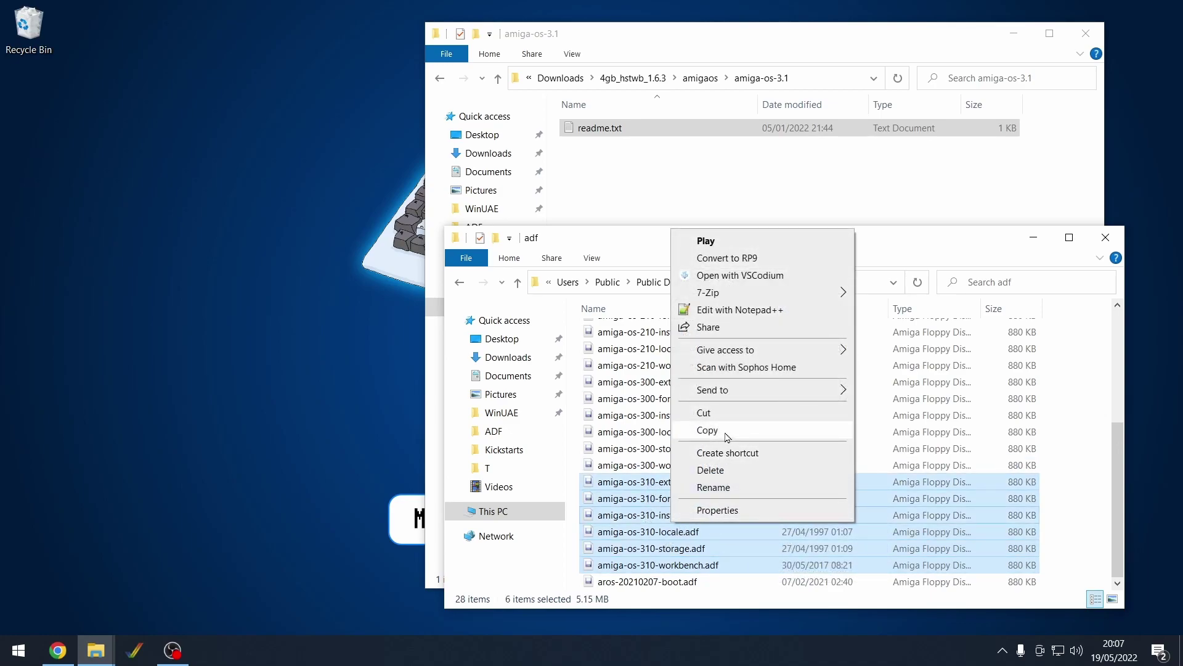
click(702, 430)
click(629, 172)
right_click(595, 170)
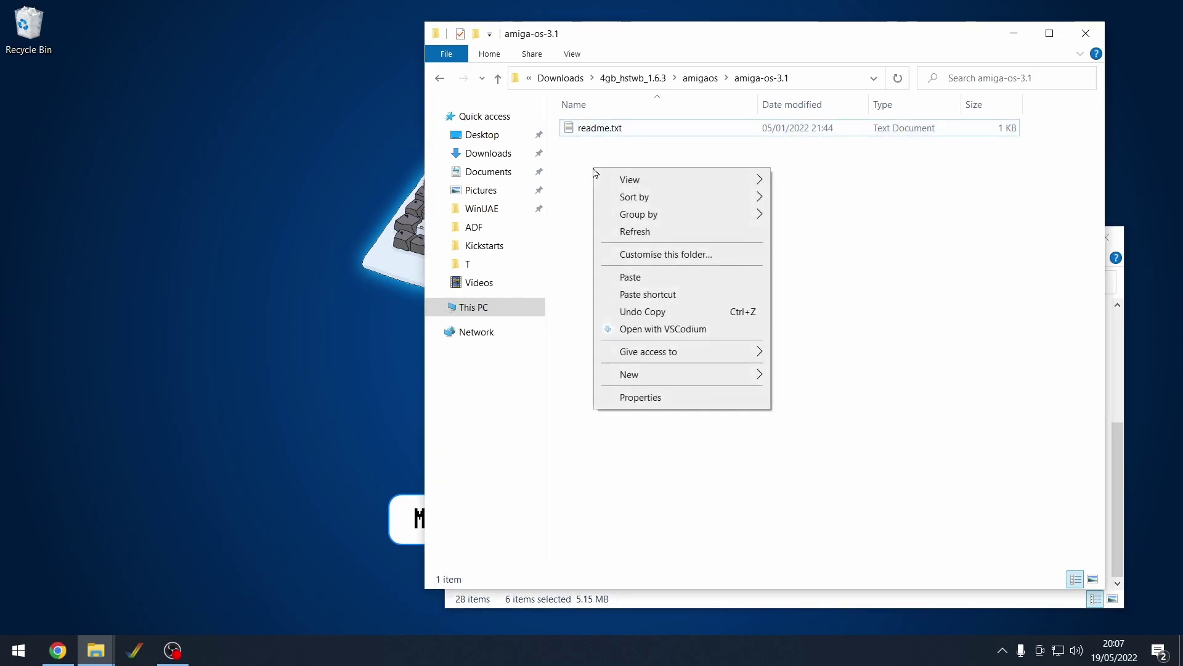
click(645, 277)
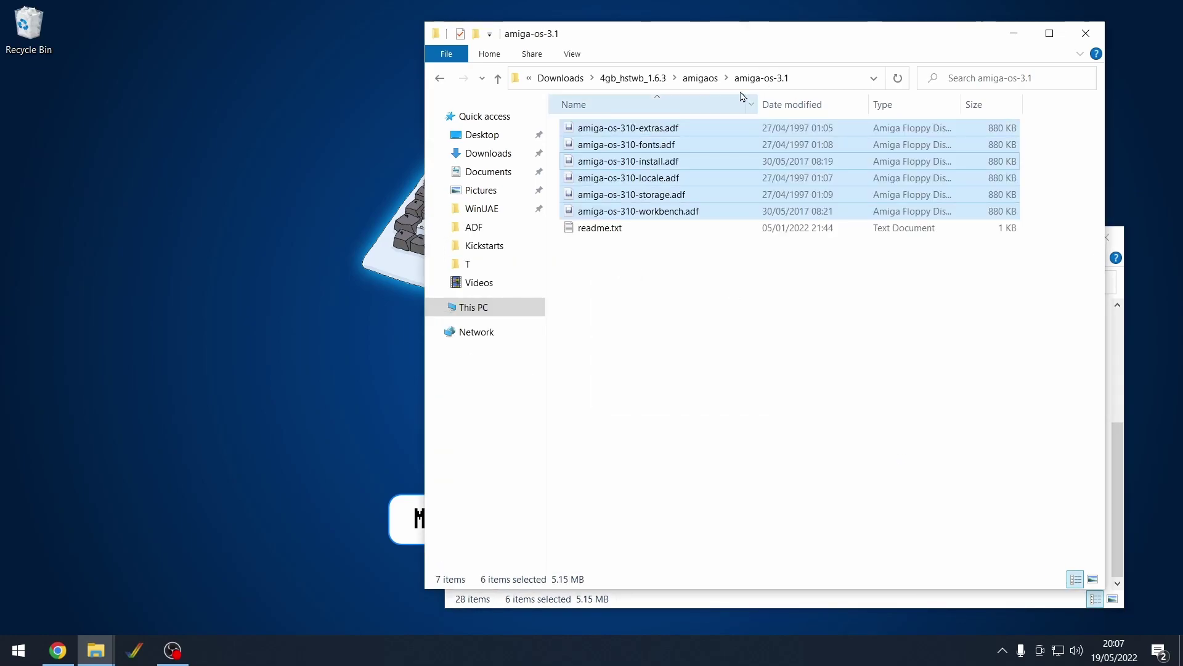
click(684, 276)
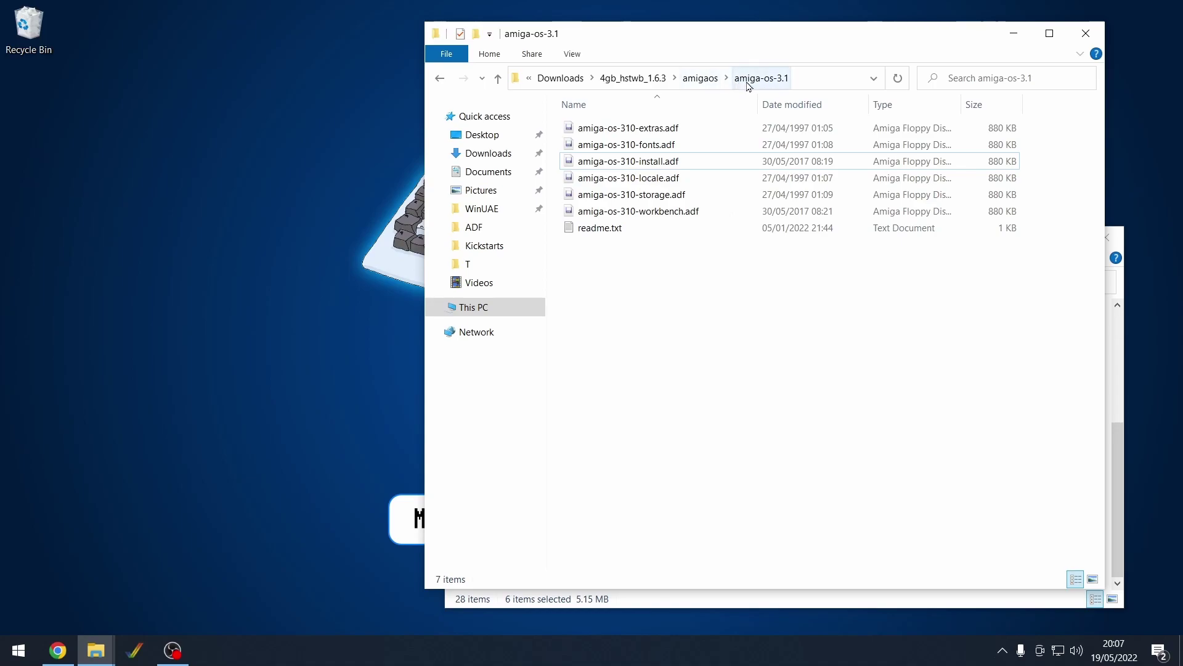
click(700, 78)
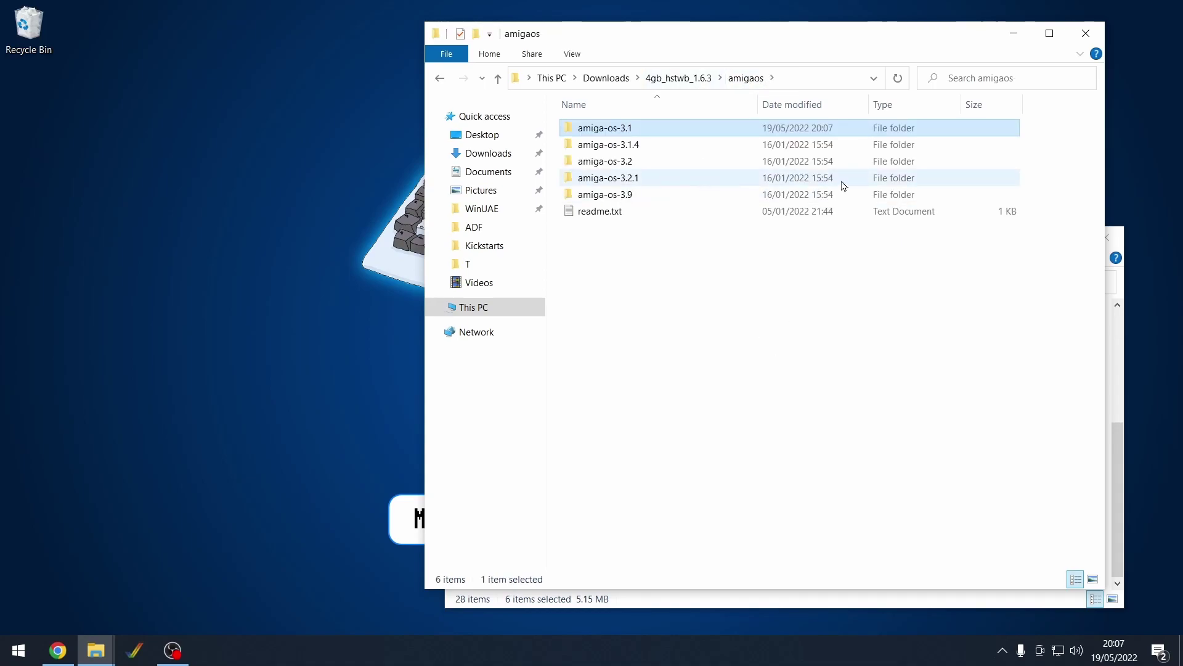
click(695, 79)
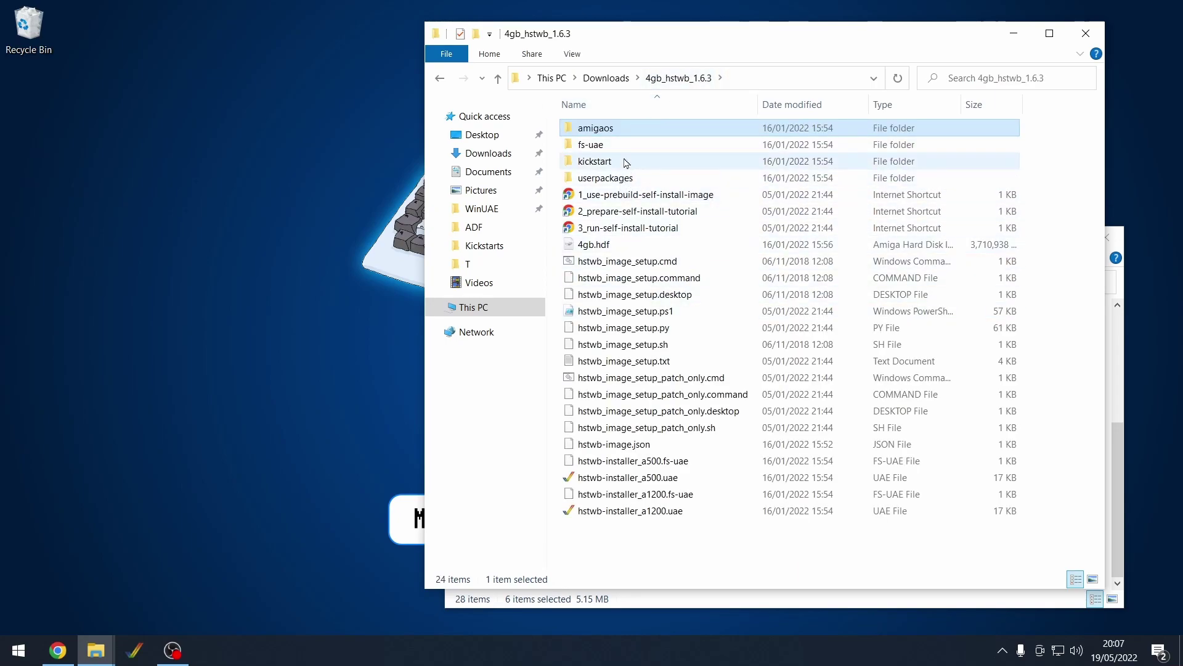
Step: Open the kickstart folder and read its readme listing the required Kickstart ROM files
double_click(597, 162)
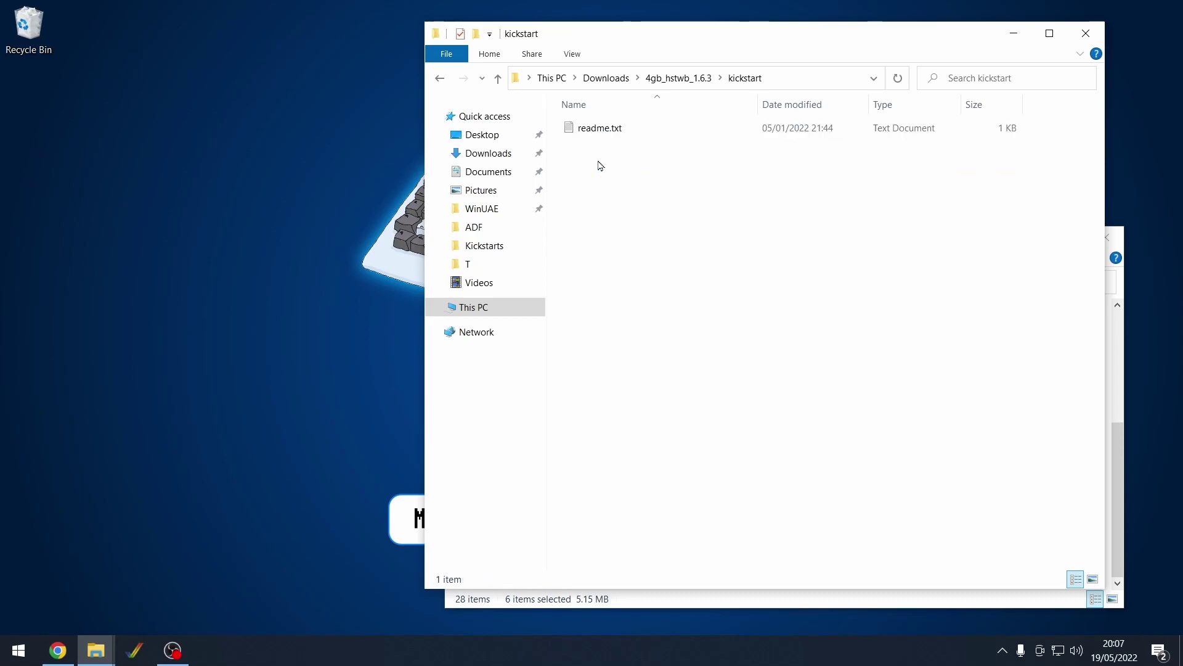
double_click(612, 129)
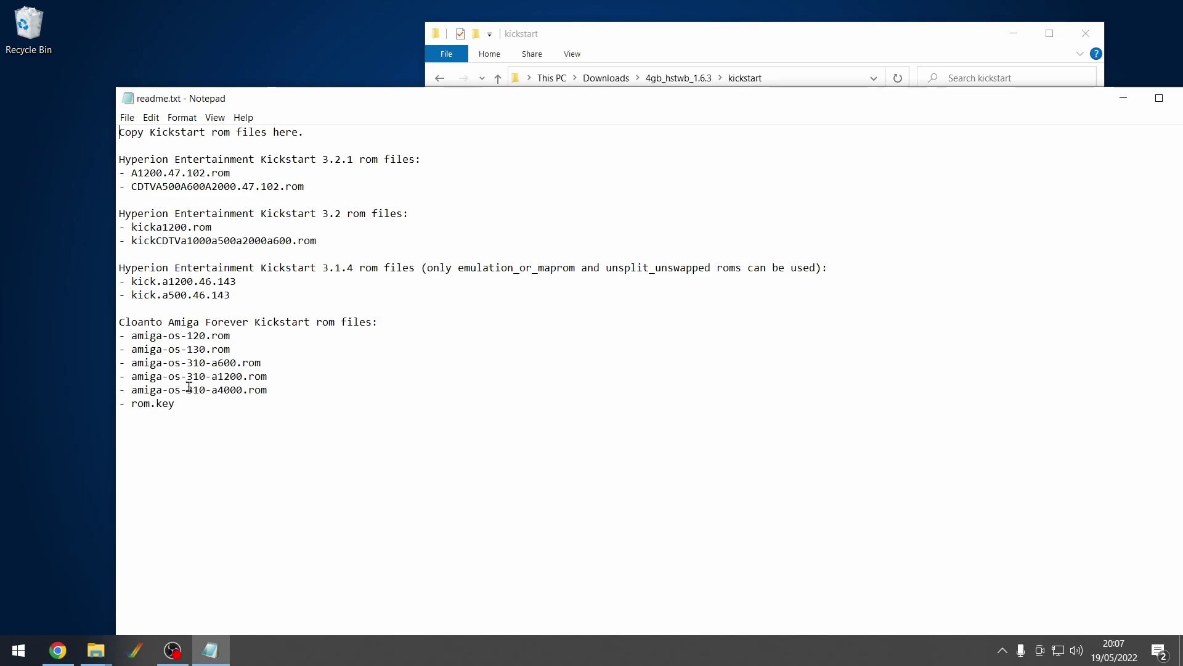
click(1180, 99)
click(644, 322)
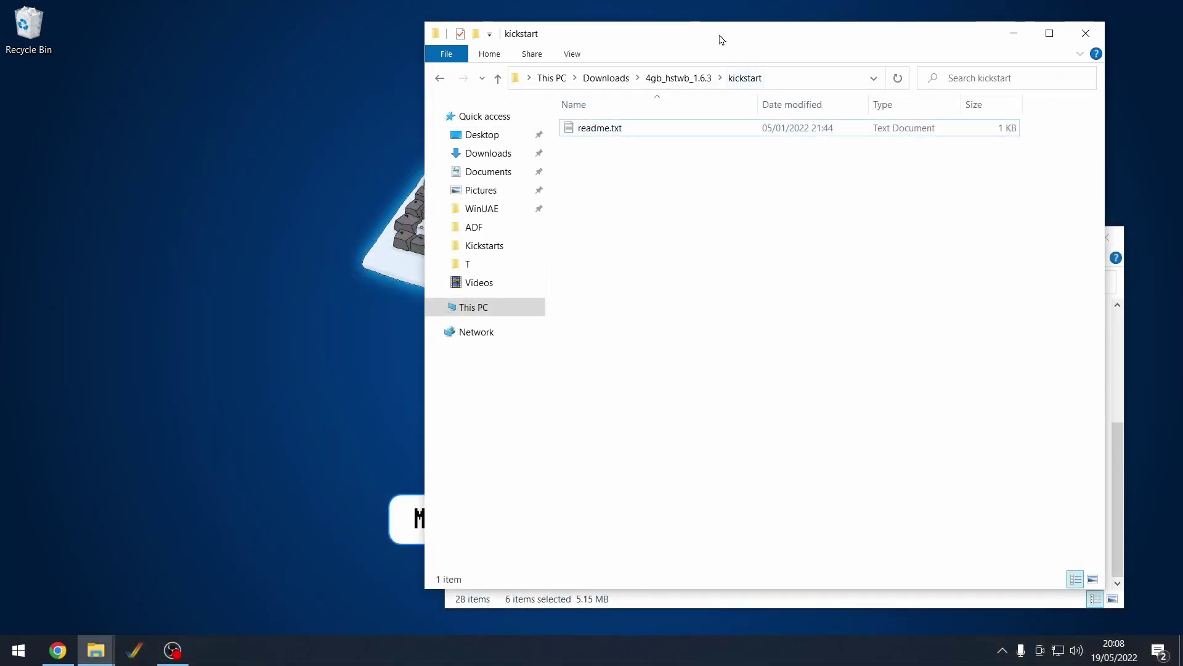
Step: In the other window, go to Shared\rom and select the seven amiga-os-310 ROM files
drag(713, 37, 943, 94)
drag(612, 262, 502, 241)
click(696, 264)
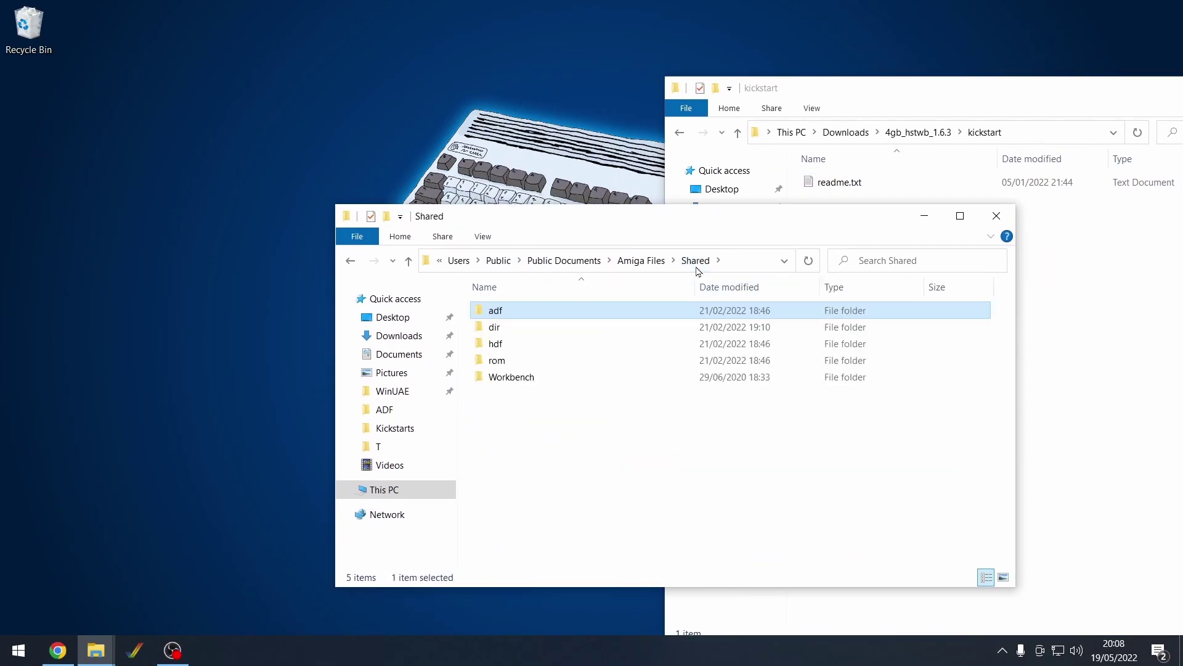
double_click(516, 361)
scroll(601, 441, down, 2)
scroll(602, 445, down, 3)
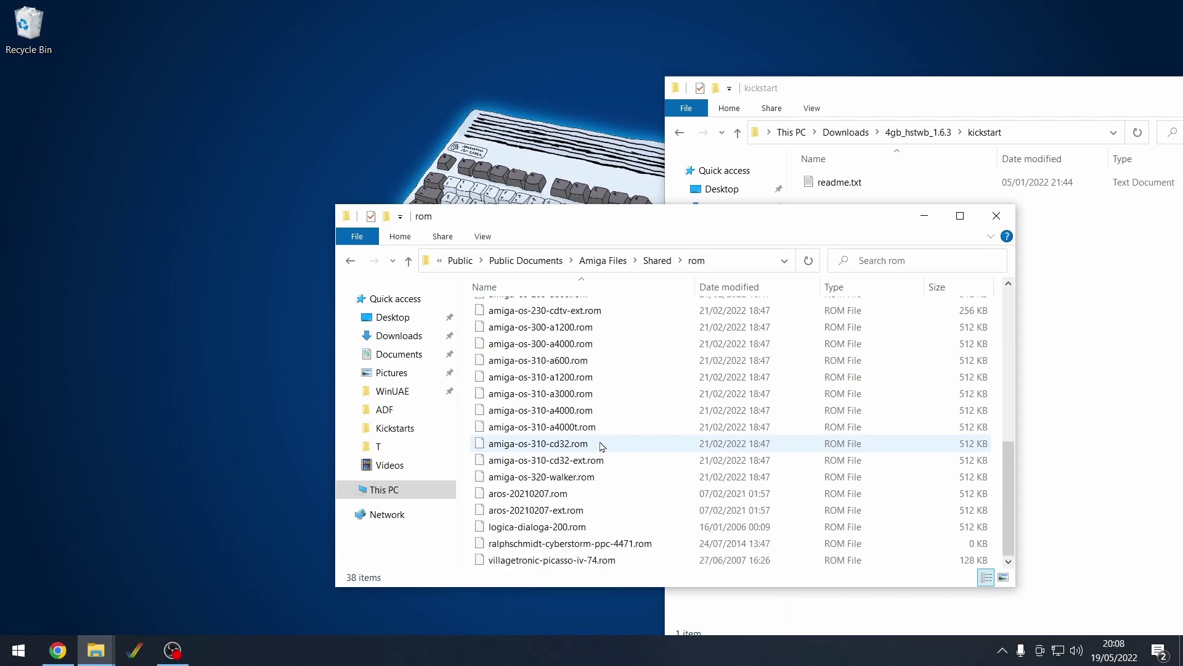
click(564, 461)
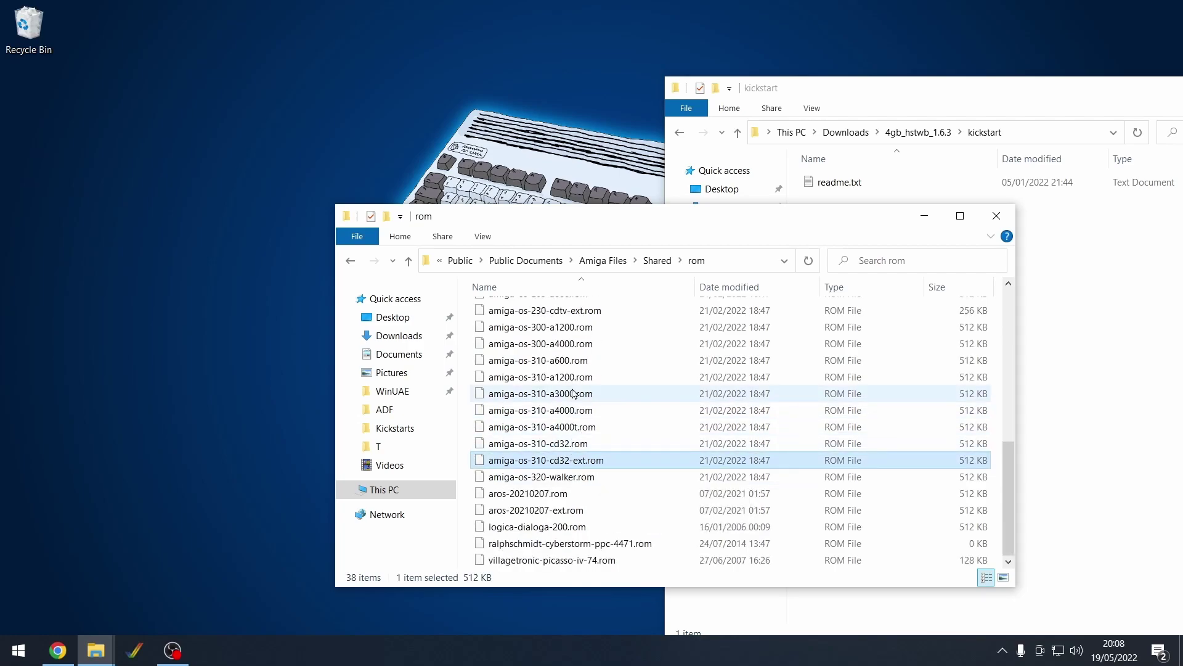
shift+click(572, 363)
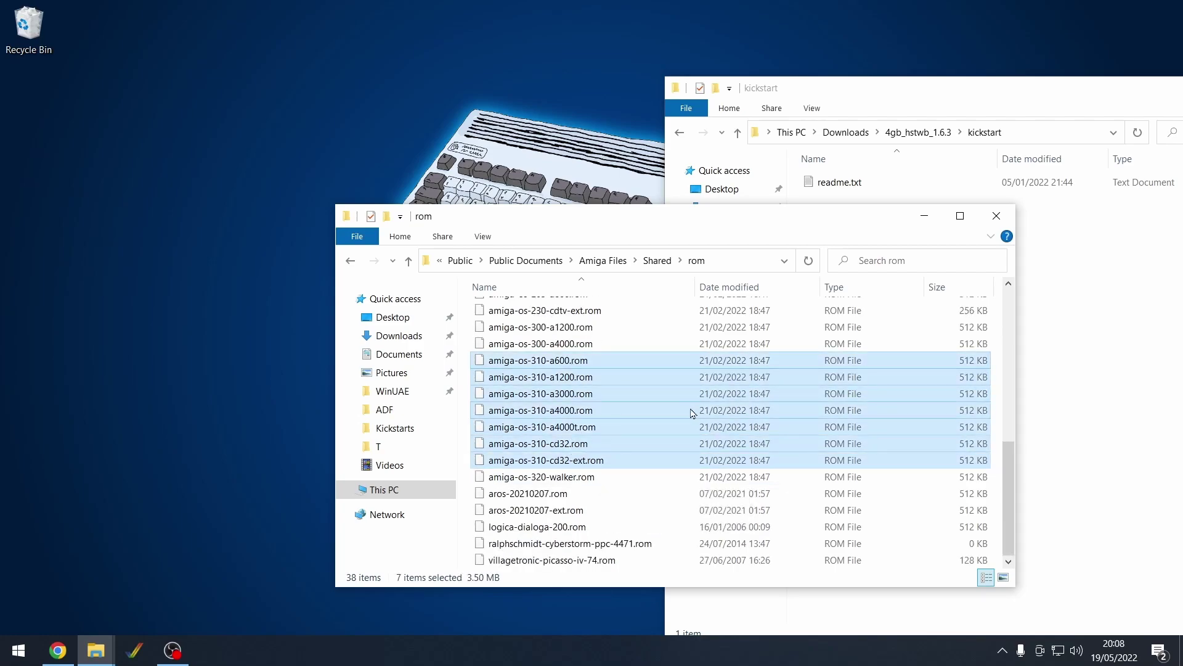
Step: Paste the seven ROMs into the kickstart folder and return to 4gb_hstwb_1.6.3
click(1075, 314)
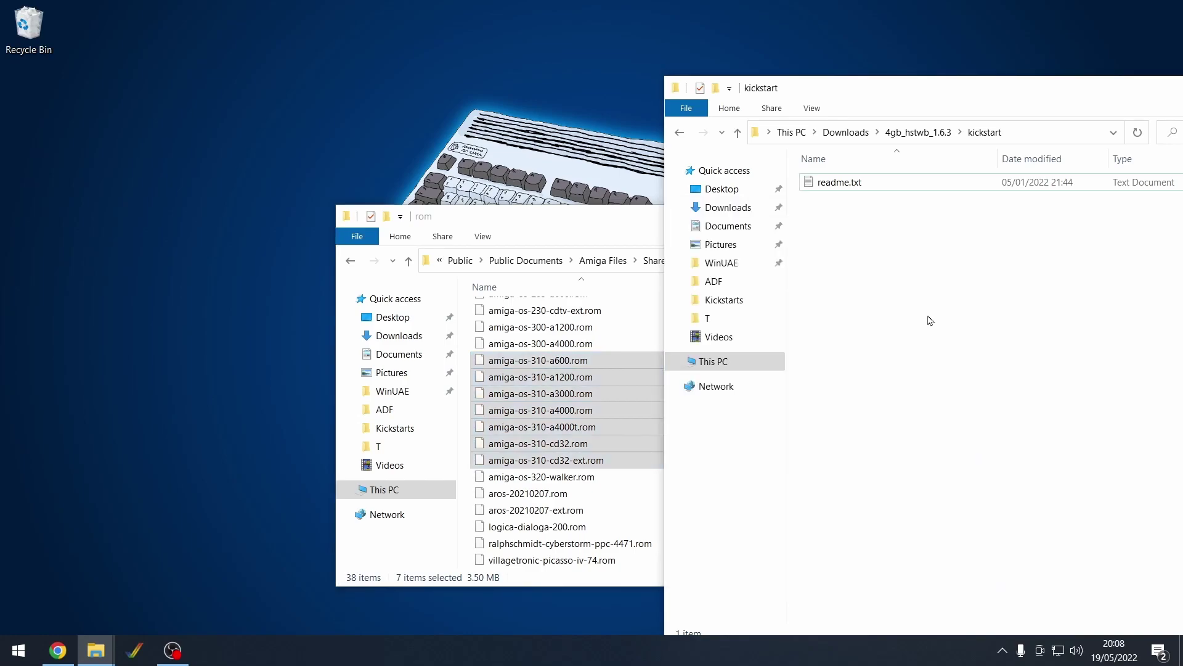
key(ctrl+v)
click(903, 357)
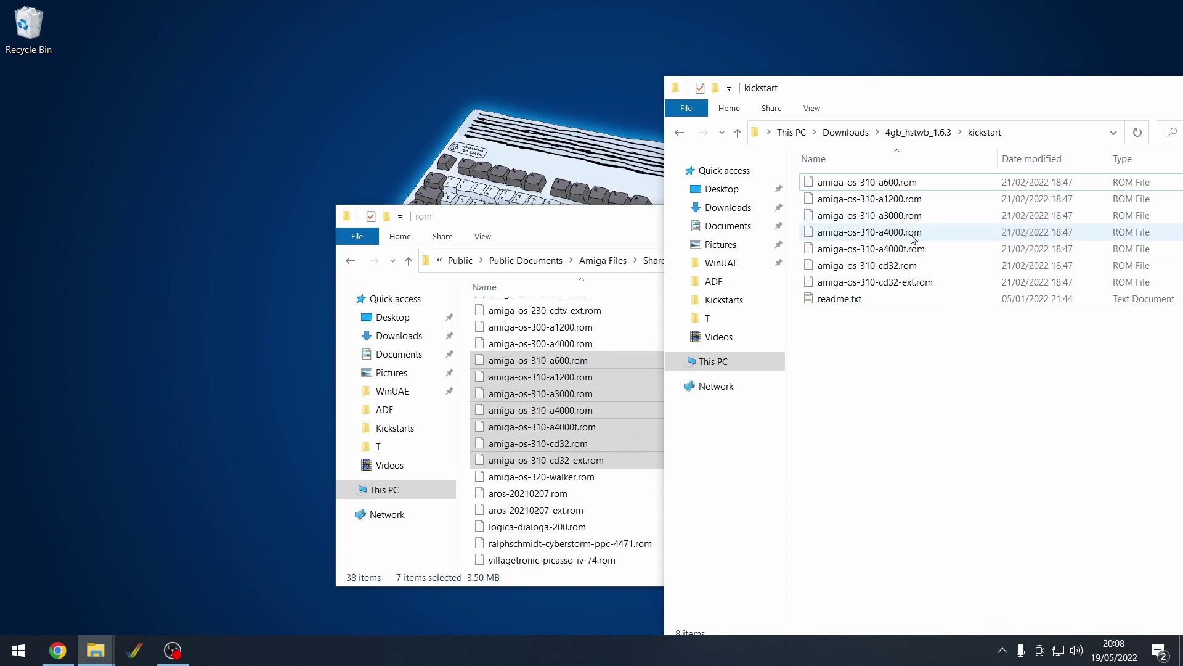
click(914, 203)
click(893, 182)
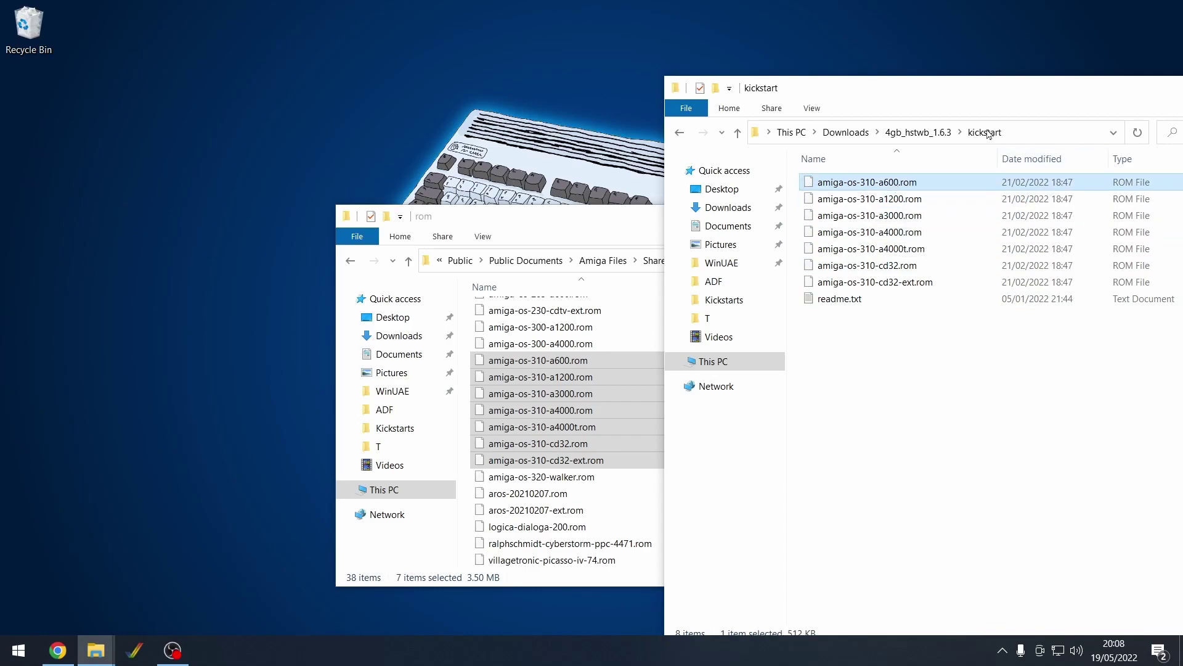
click(923, 133)
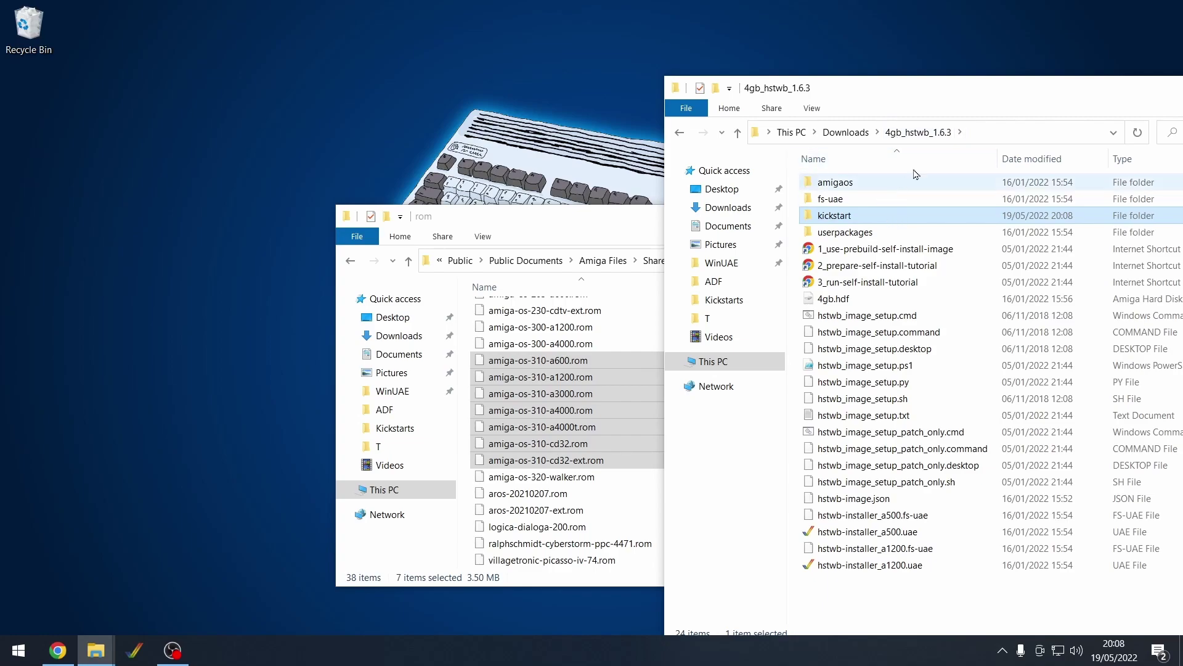
Step: Open Downloads\WinUAE, launch winuae64.exe once, and cancel WinUAE Properties
drag(882, 91, 664, 53)
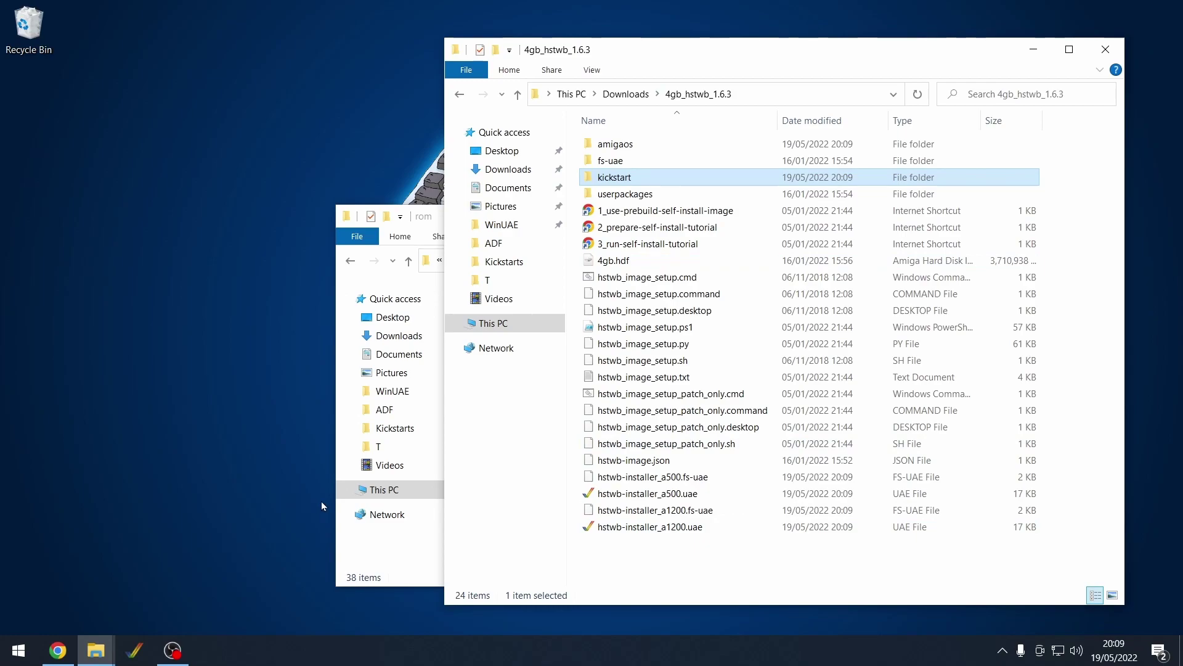
drag(430, 218, 364, 223)
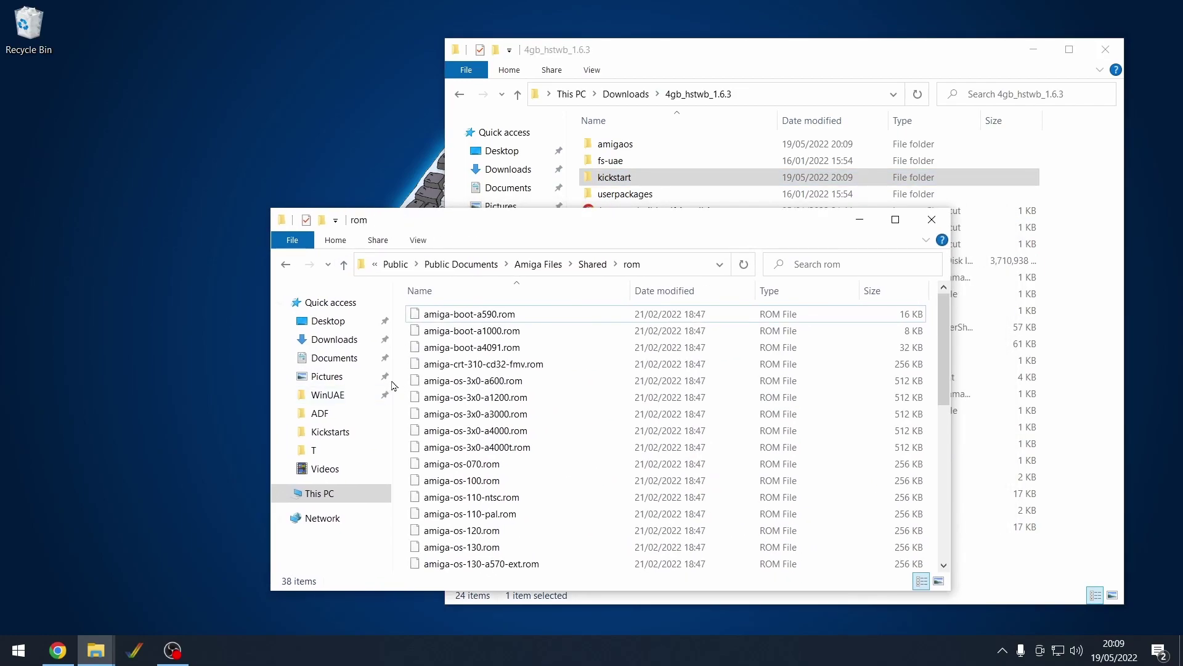
click(333, 396)
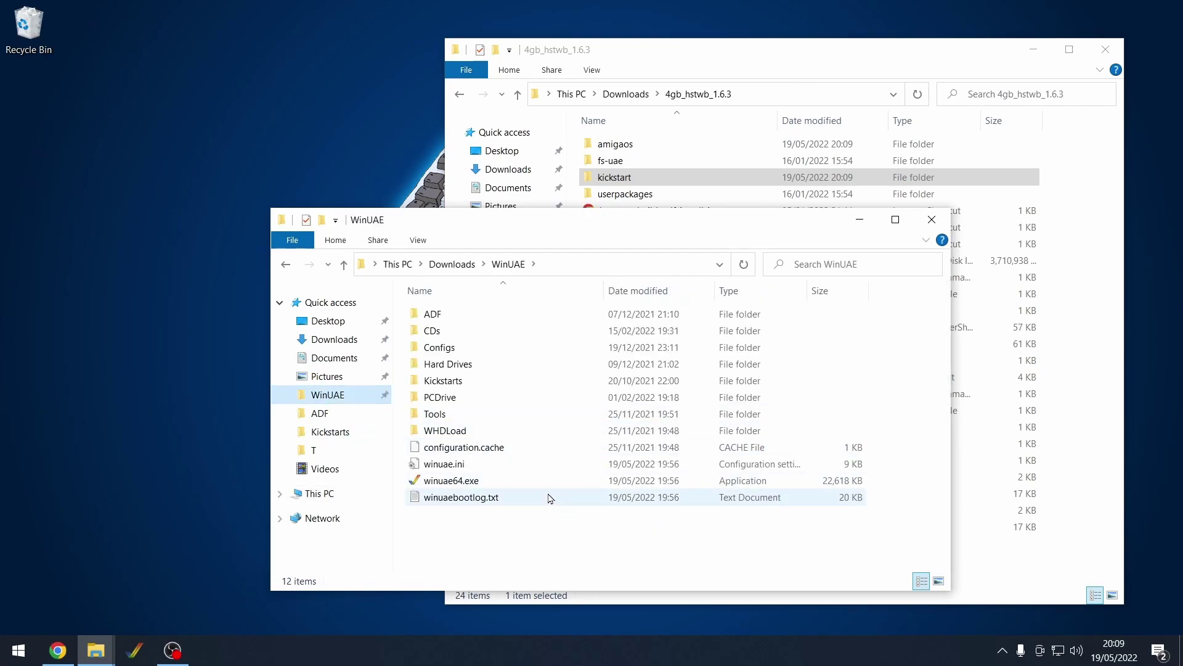
double_click(479, 481)
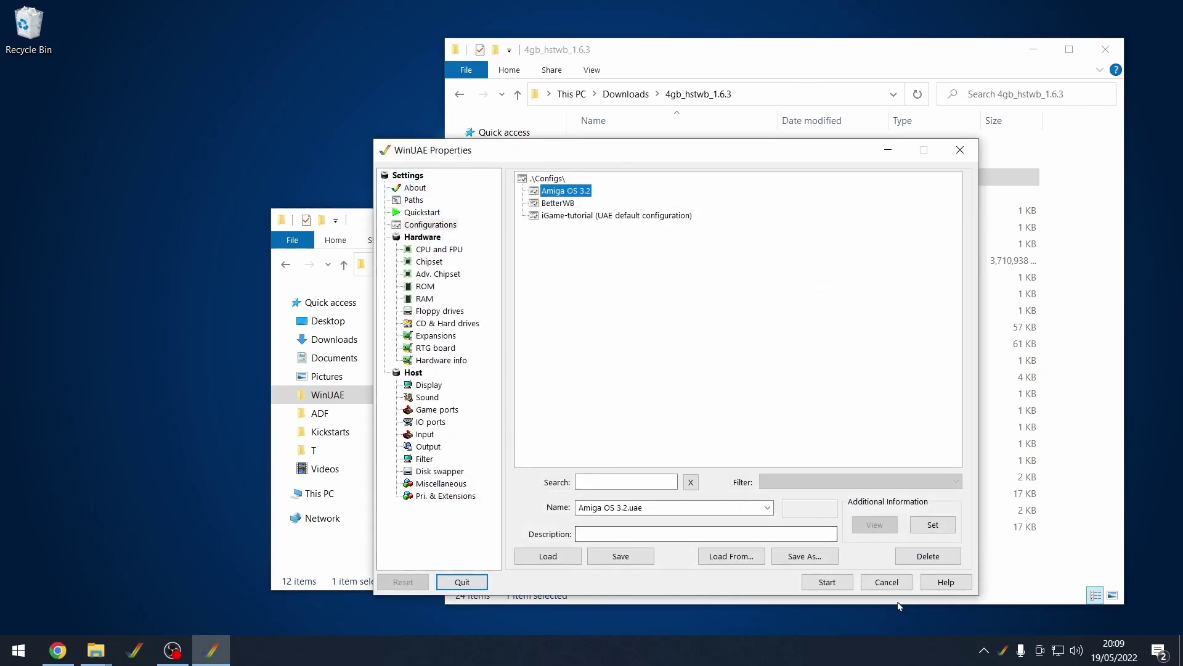
click(891, 584)
click(58, 650)
Step: Search 'winuae' in a new tab and open the winuae.net WinUAE 4.9.1 download page
click(392, 14)
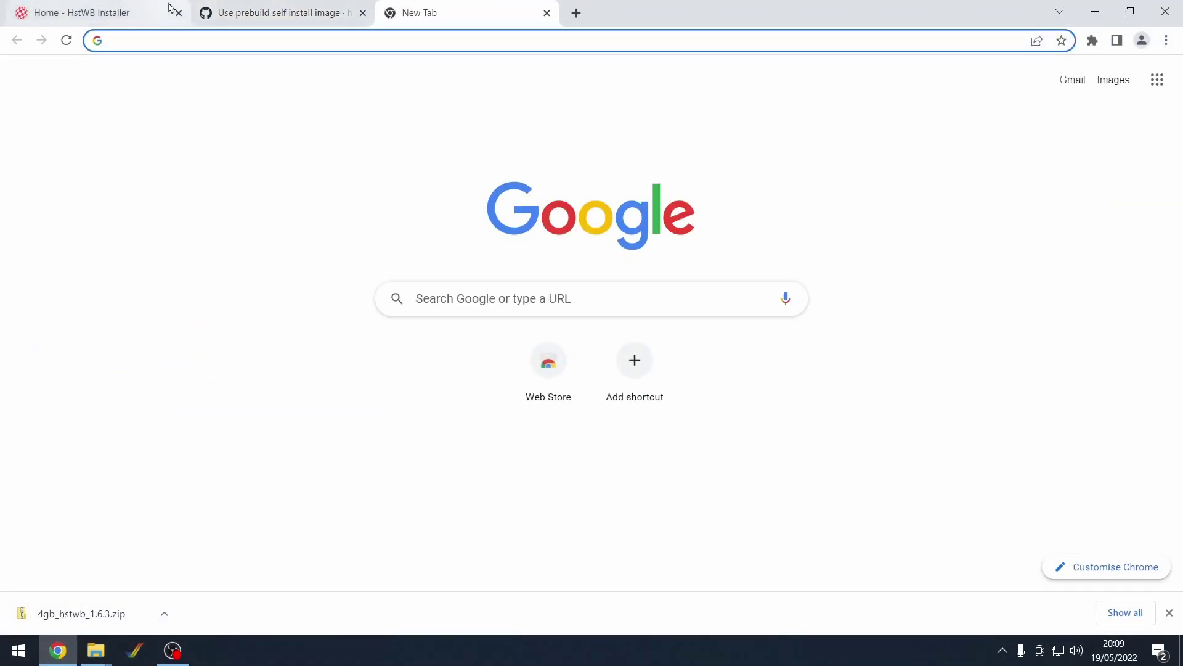
text(winuae)
key(Return)
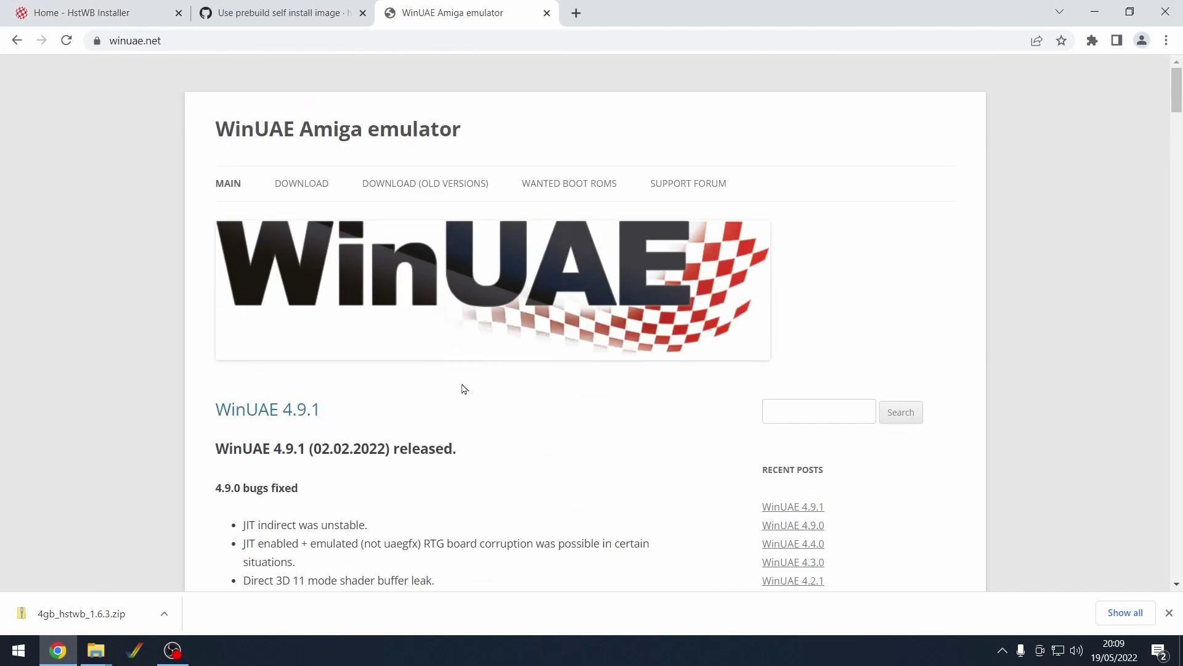
click(308, 183)
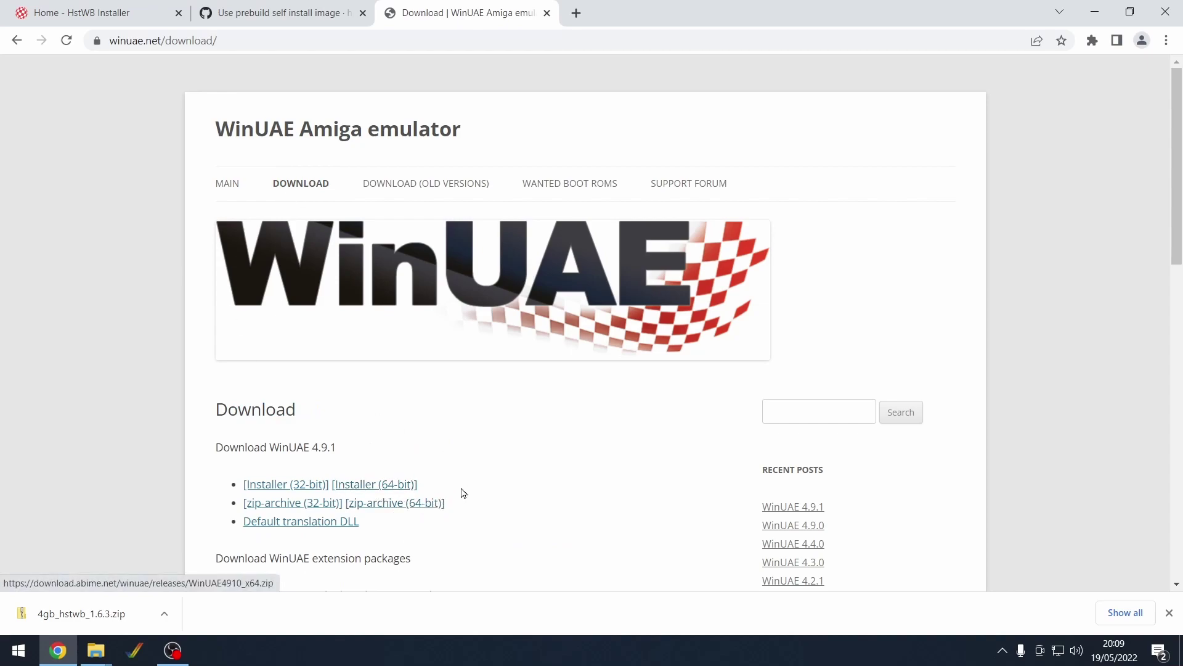
Step: Relaunch winuae64.exe, review the Paths and saved Configurations pages, then close WinUAE Properties
click(1094, 12)
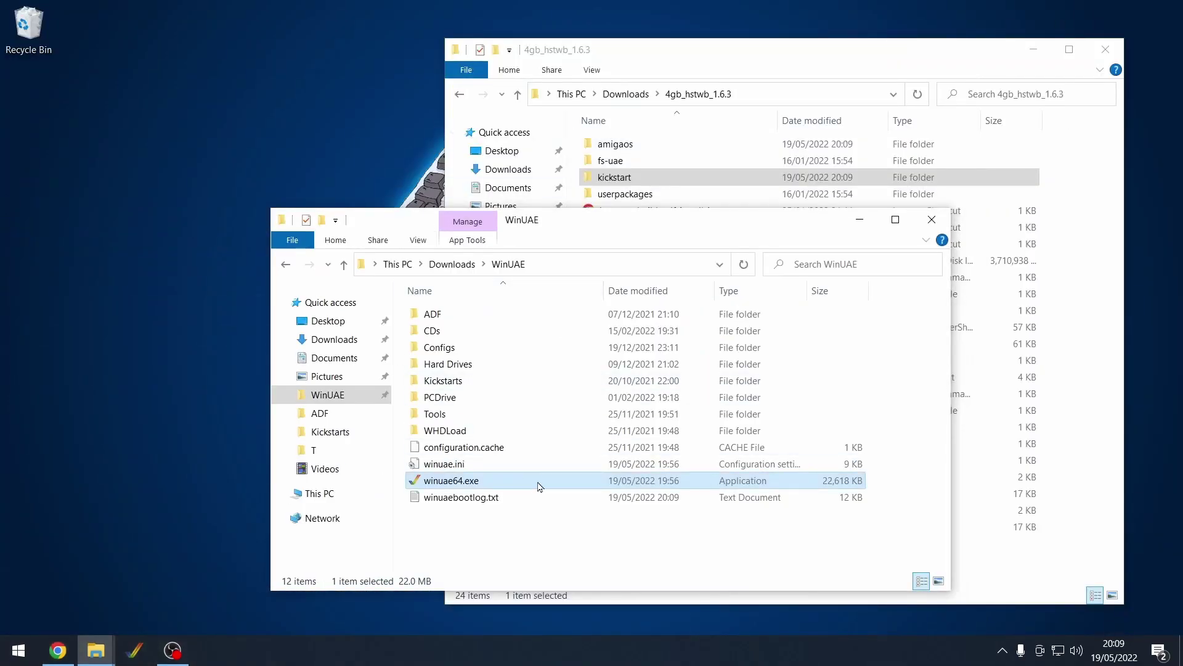
click(506, 520)
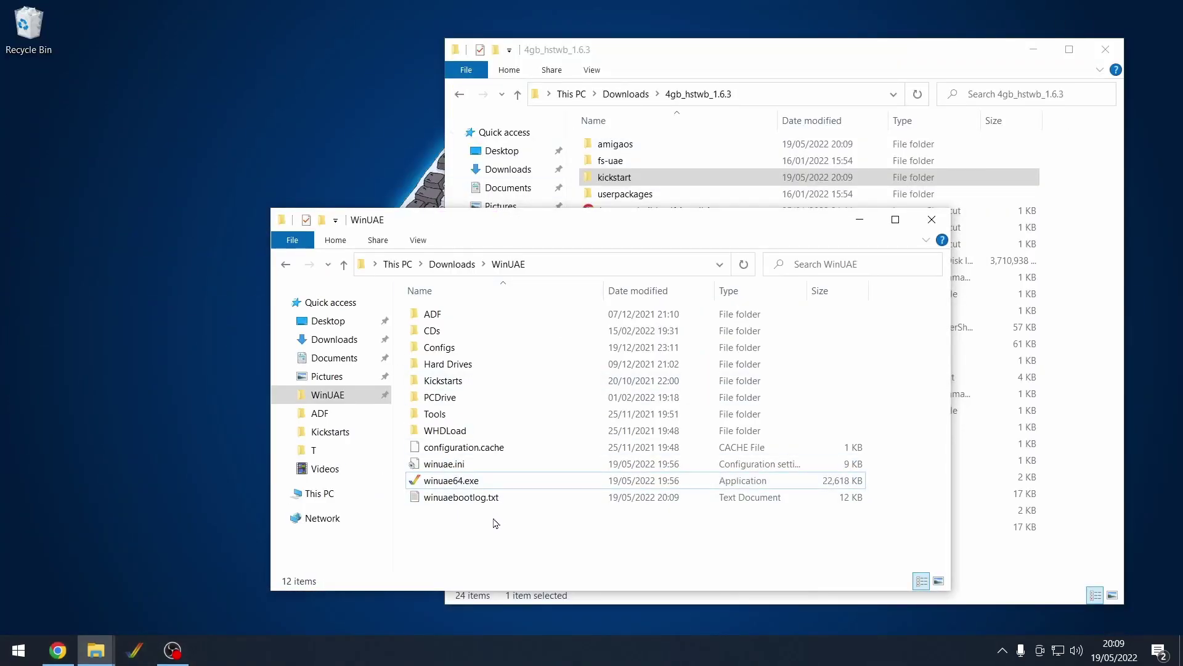
double_click(442, 486)
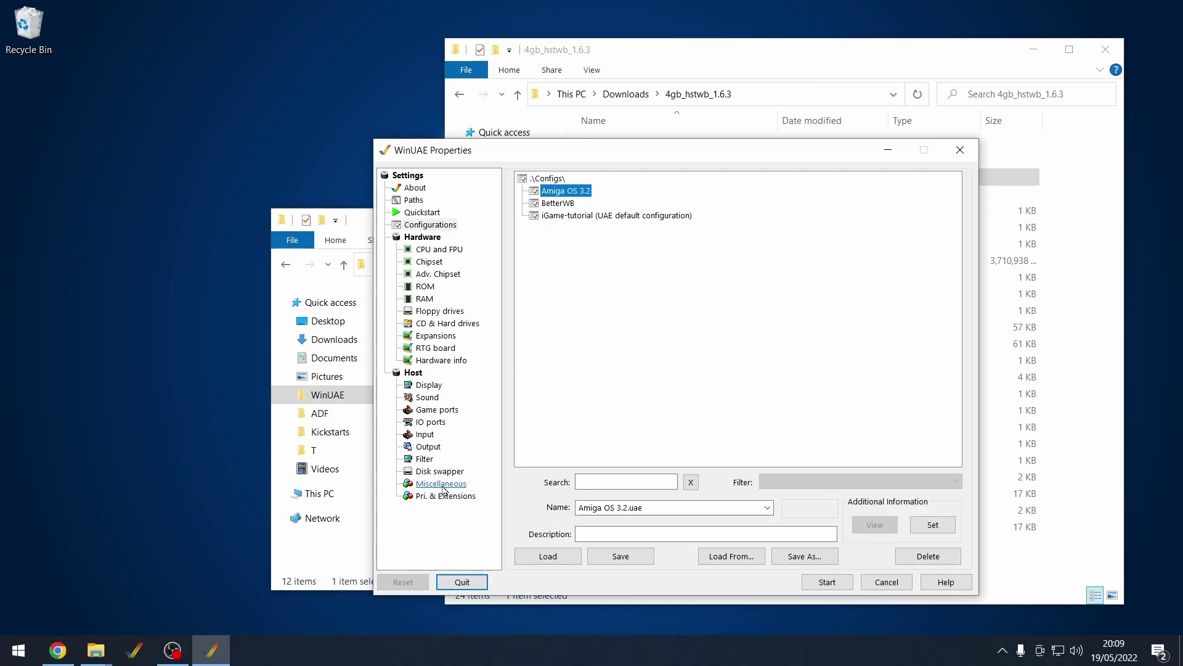
click(415, 201)
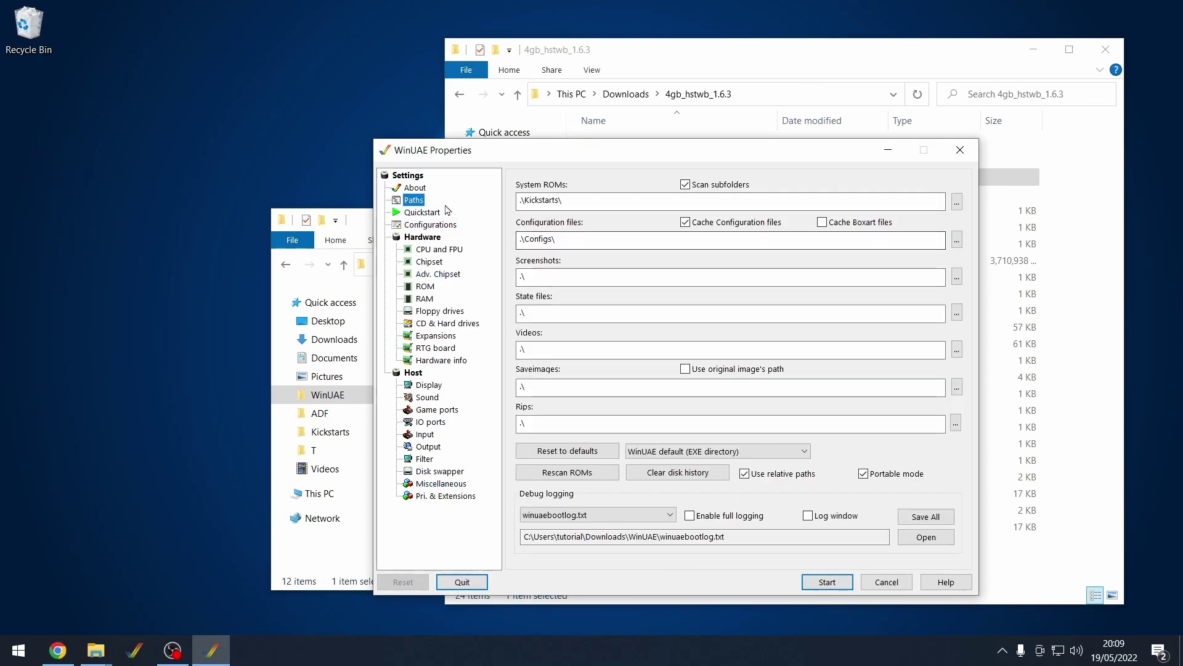
click(430, 224)
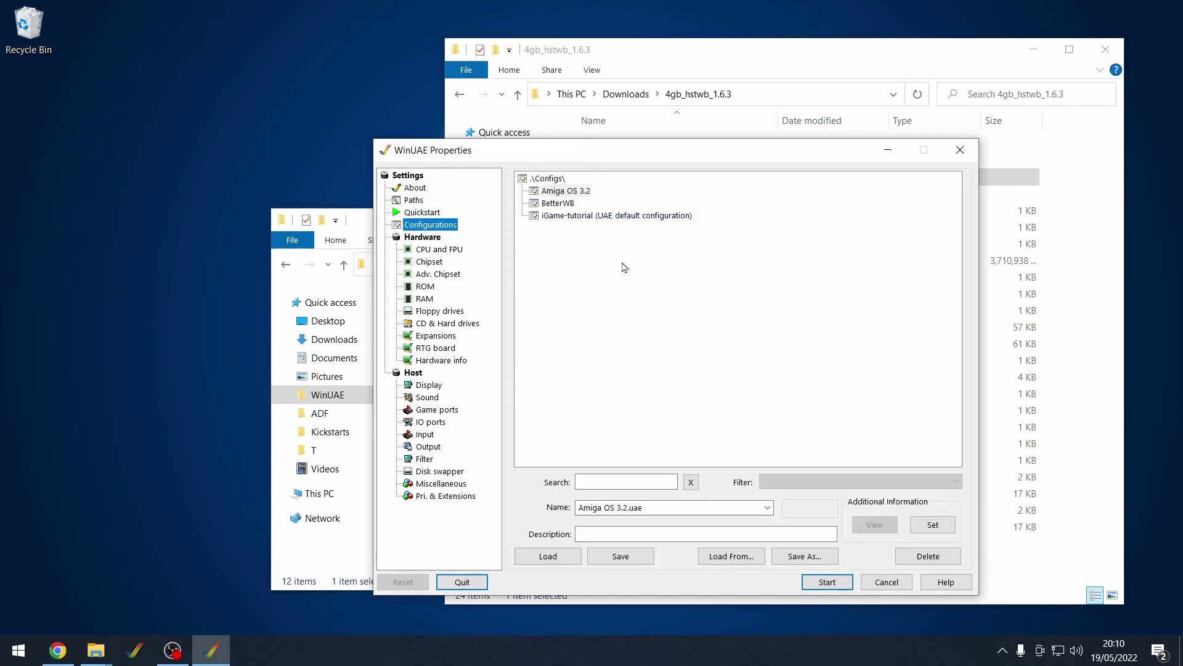
click(960, 150)
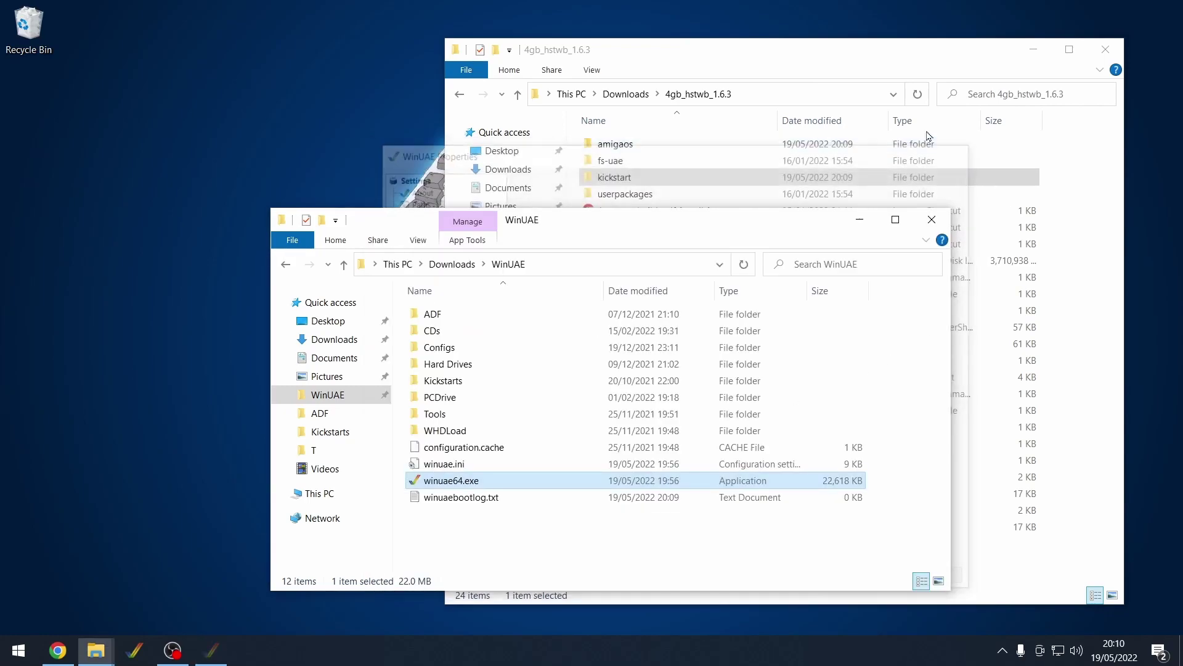
Step: Place the WinUAE window beside 4gb_hstwb_1.6.3 and select hstwb_image_setup.cmd there
drag(555, 220, 188, 166)
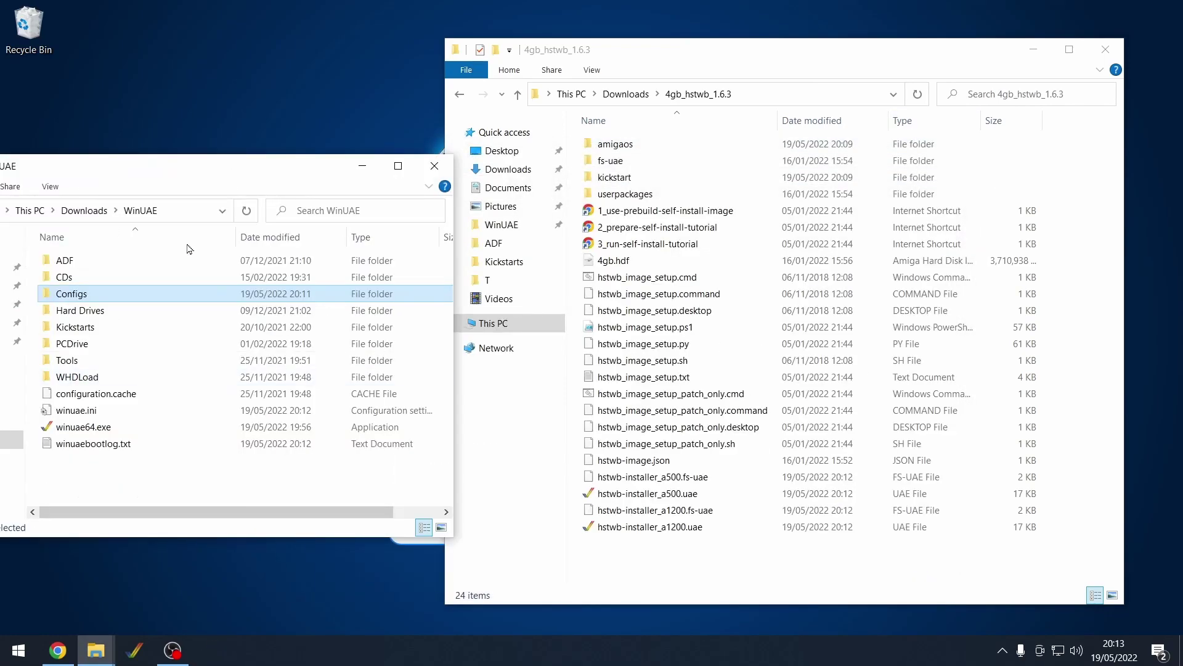
click(105, 426)
click(801, 307)
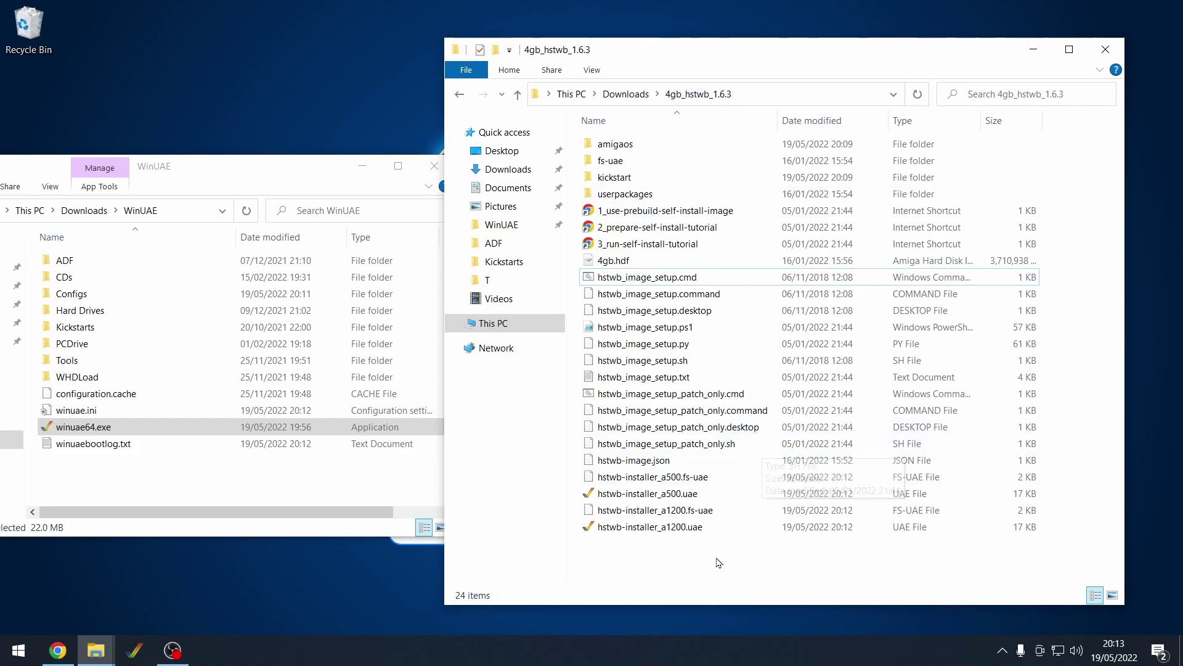
click(596, 282)
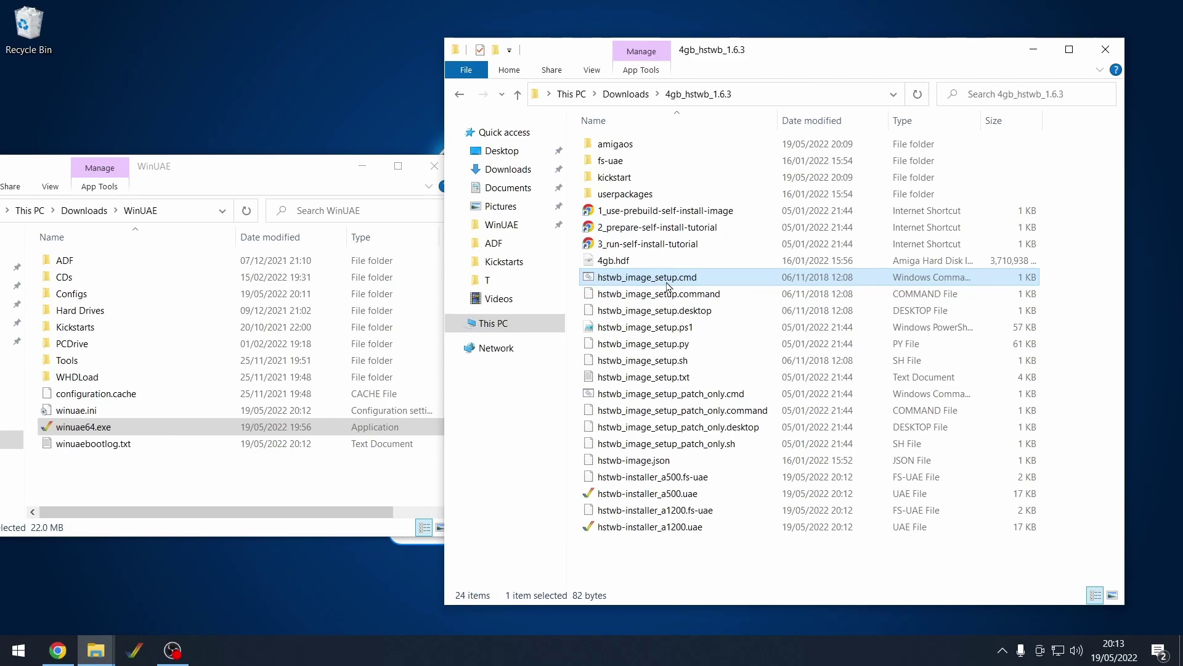
click(676, 531)
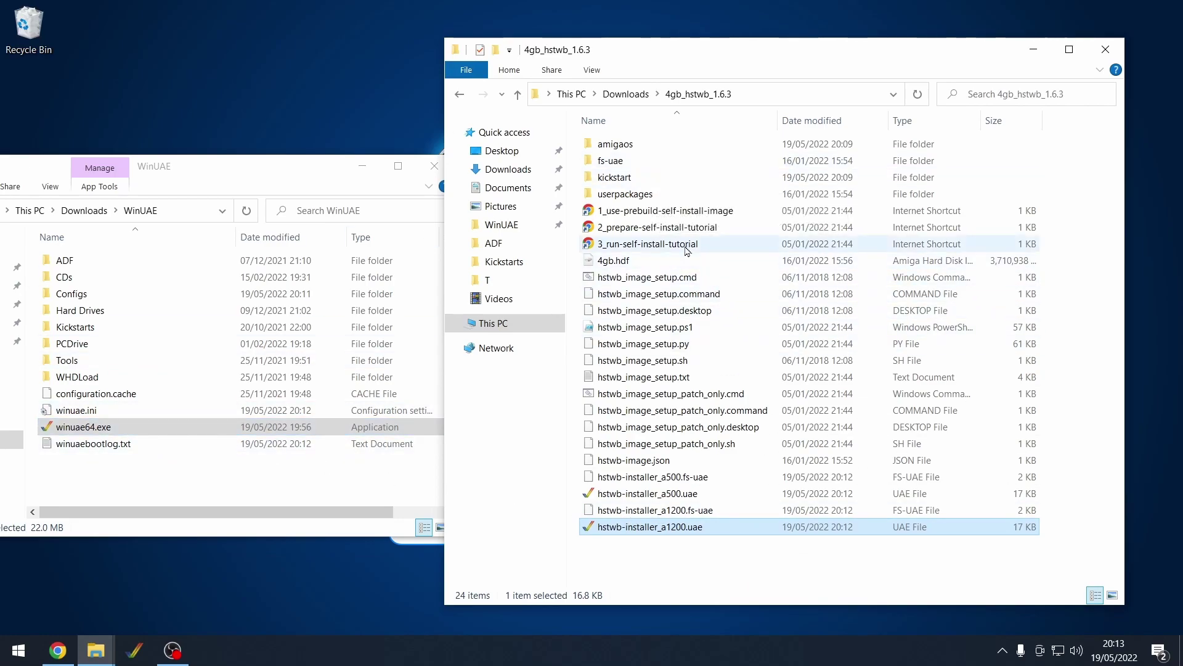
click(672, 280)
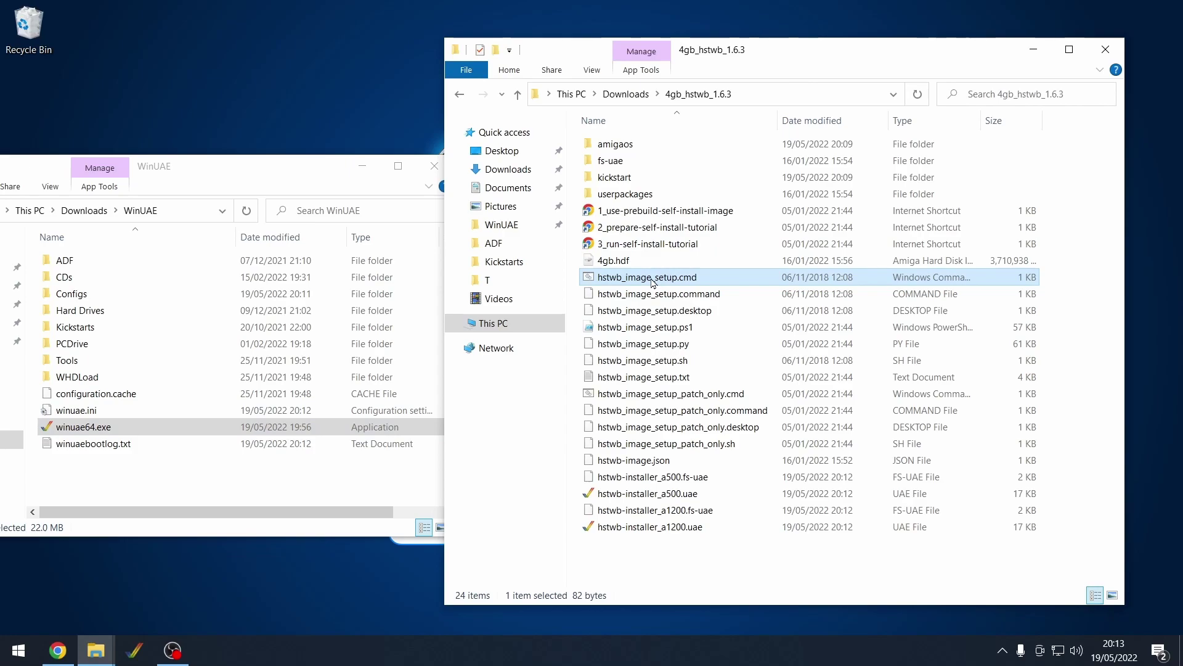
Step: Run hstwb_image_setup.cmd to patch the emulator configuration files, then dismiss its finished window
double_click(653, 281)
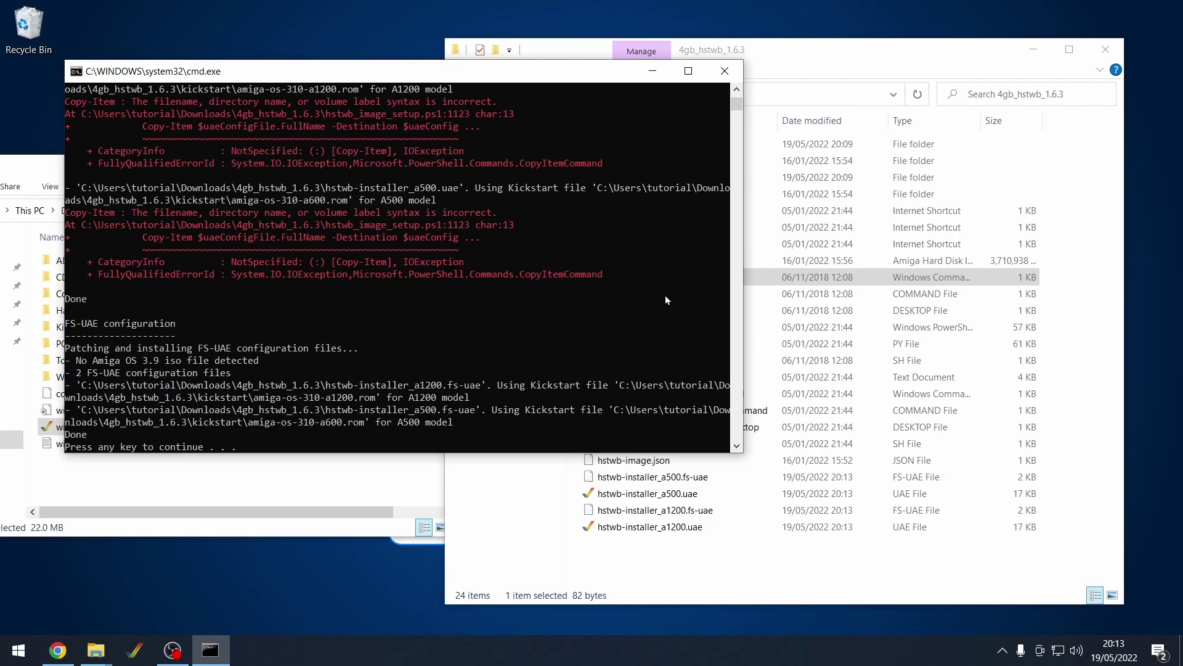
key(Return)
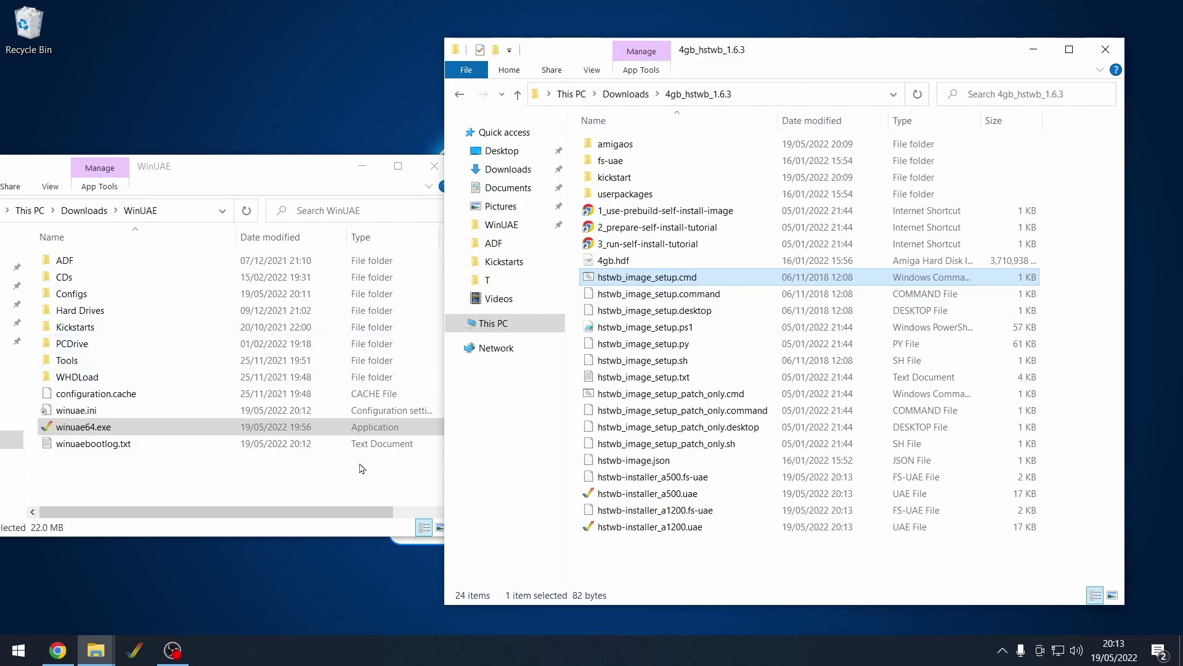
Step: Load hstwb-installer_a1200.uae into WinUAE and reposition the settings window
click(664, 528)
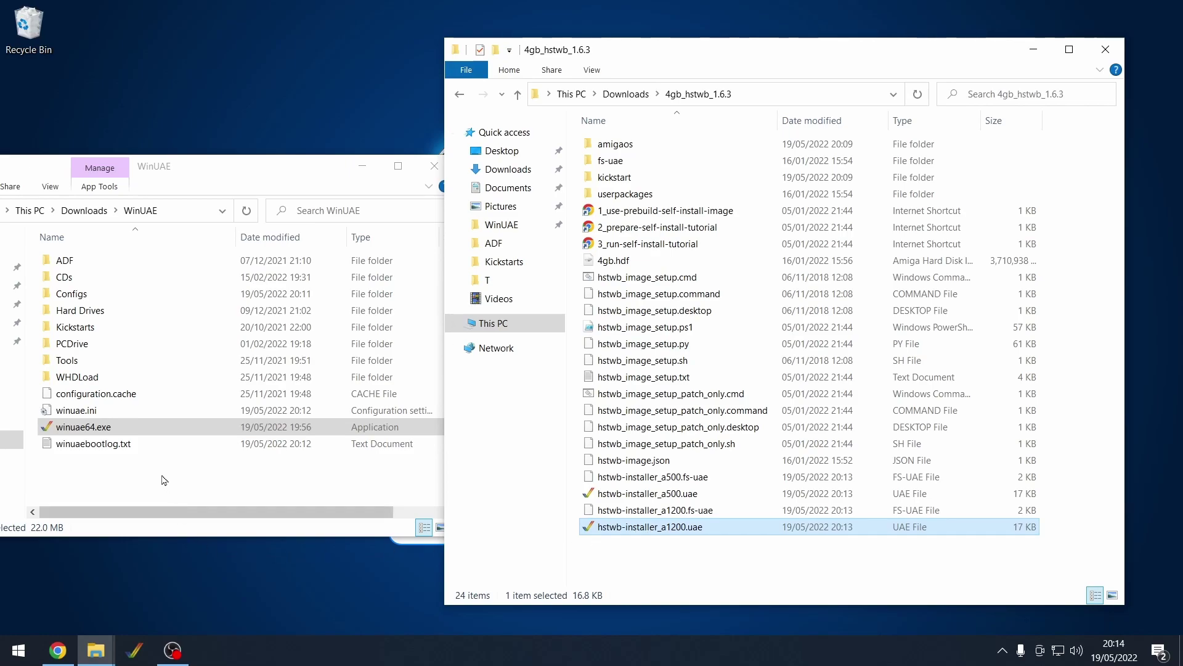
double_click(97, 430)
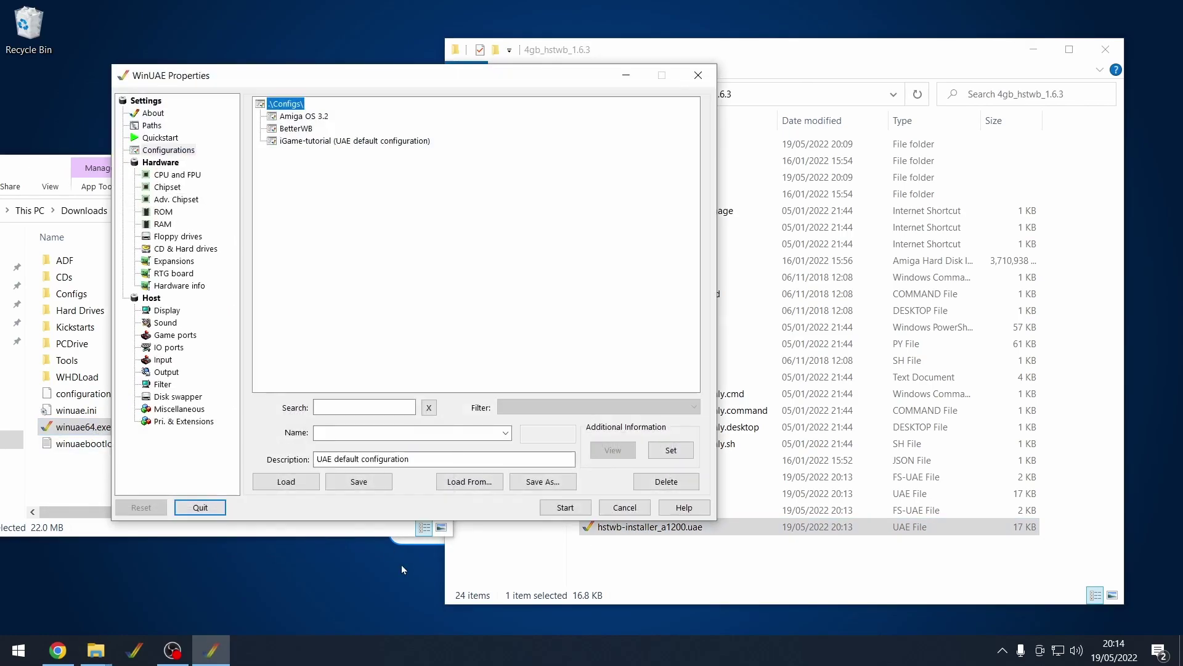
drag(447, 91, 369, 79)
drag(684, 533, 409, 262)
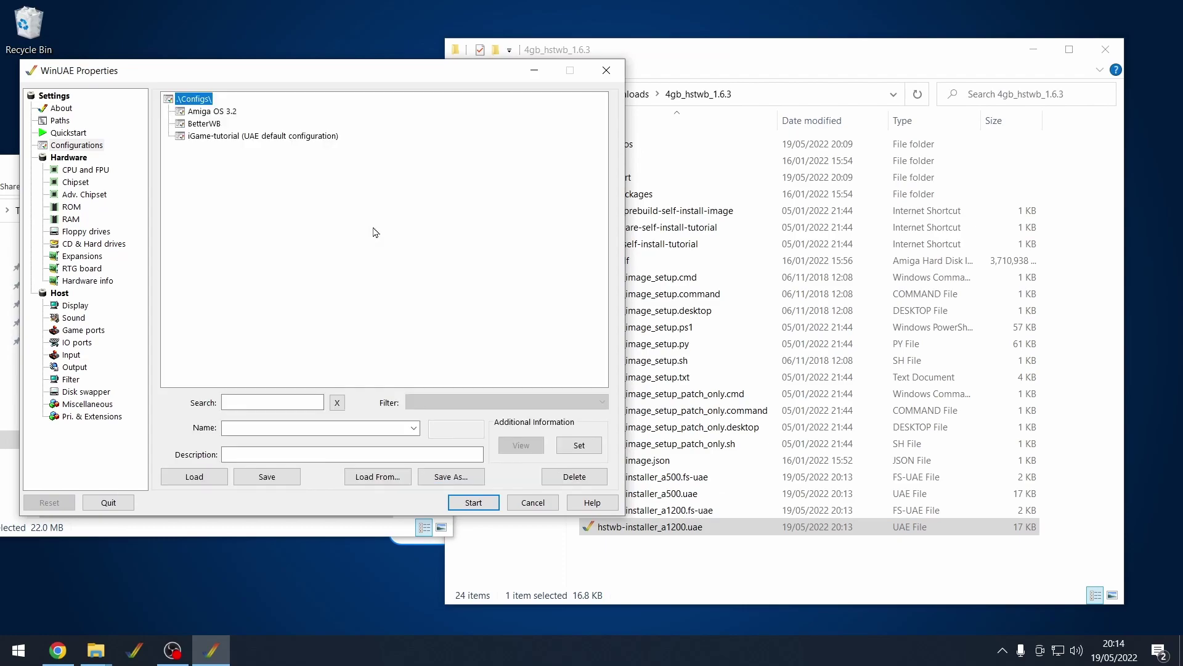
Step: Check the CPU and FPU, Chipset, ROM and hard drive pages, widening the Path column to show UAE:0
click(92, 174)
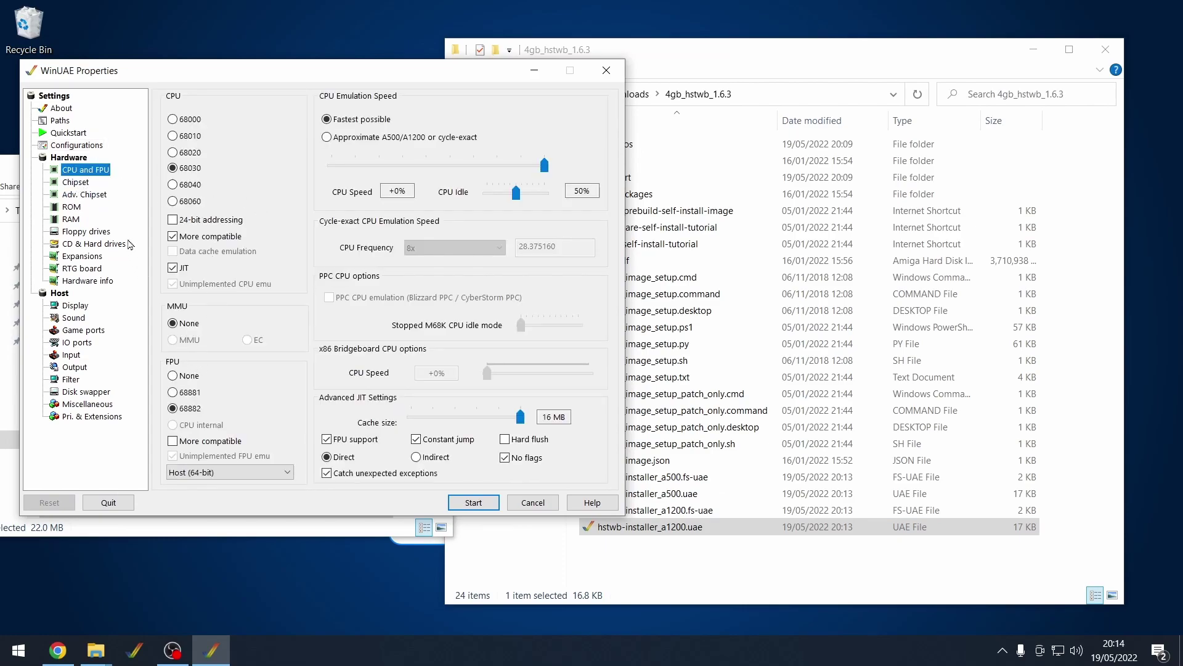
key(Down)
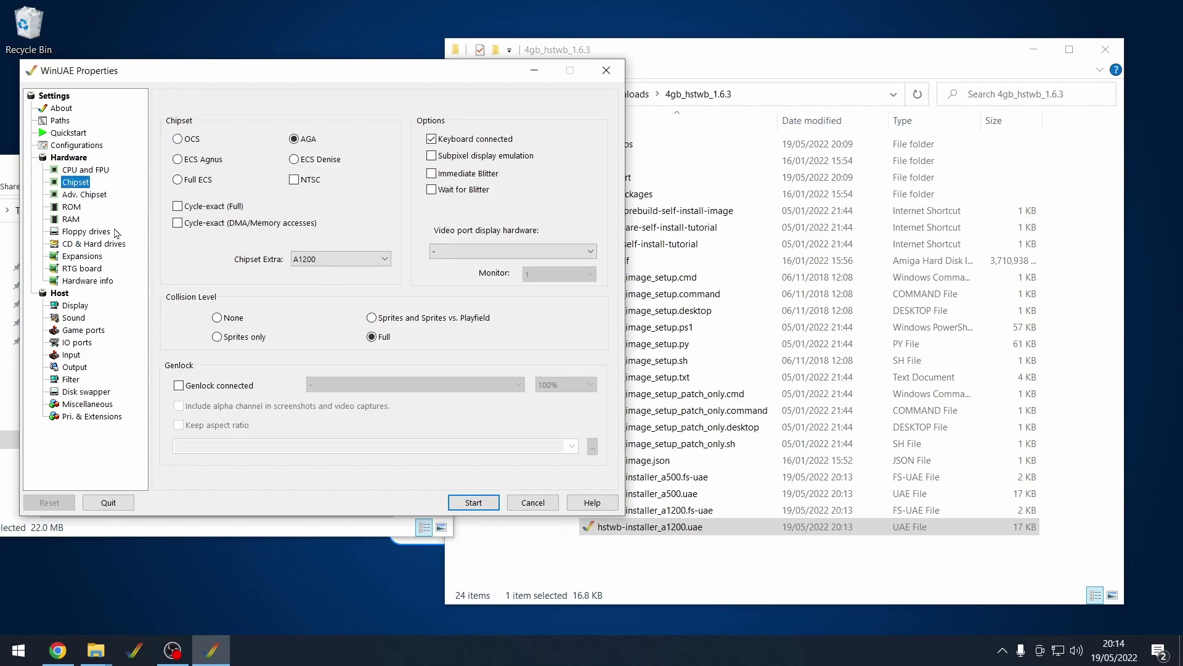
click(73, 207)
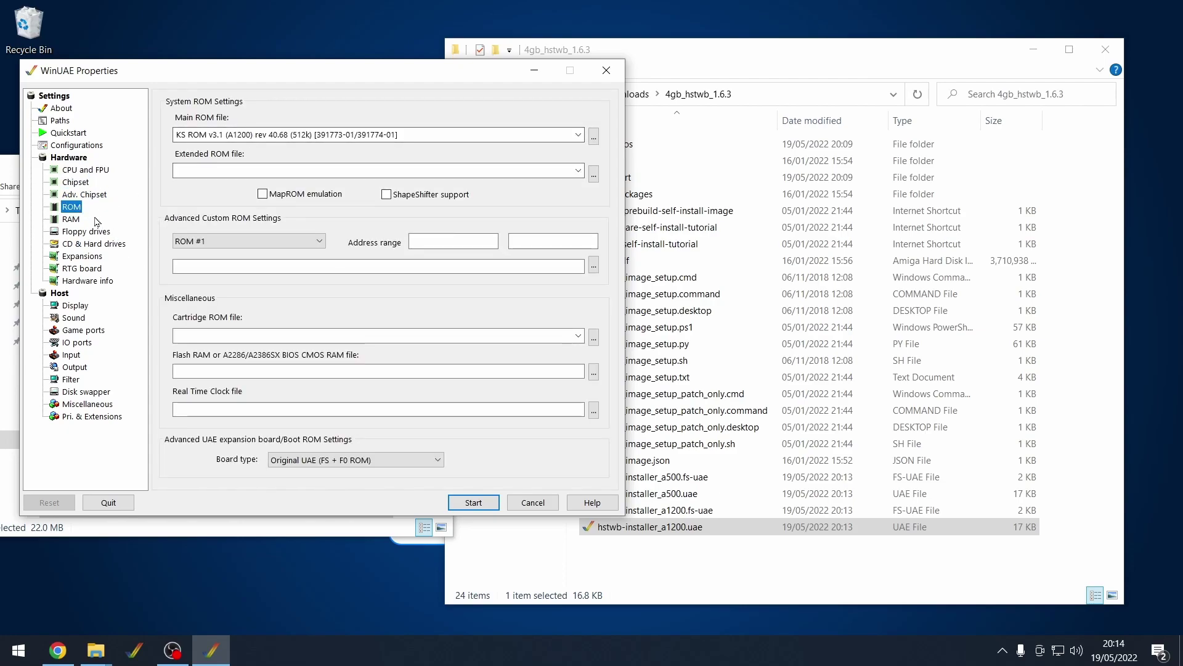
click(91, 245)
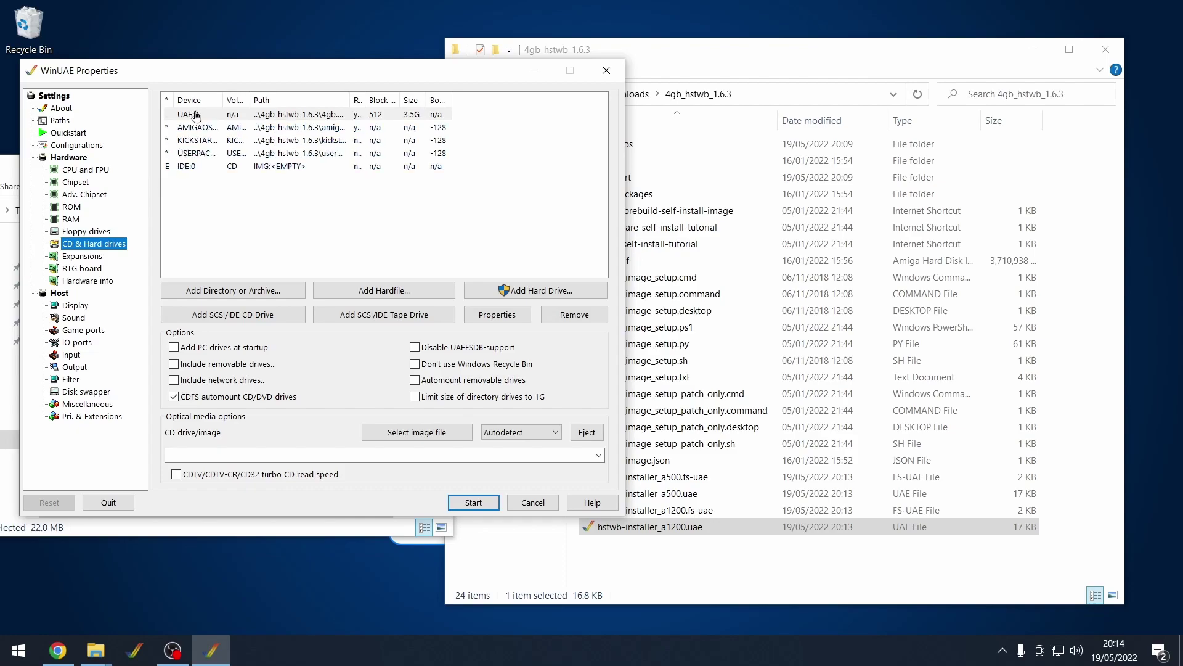
drag(350, 99, 453, 91)
click(333, 113)
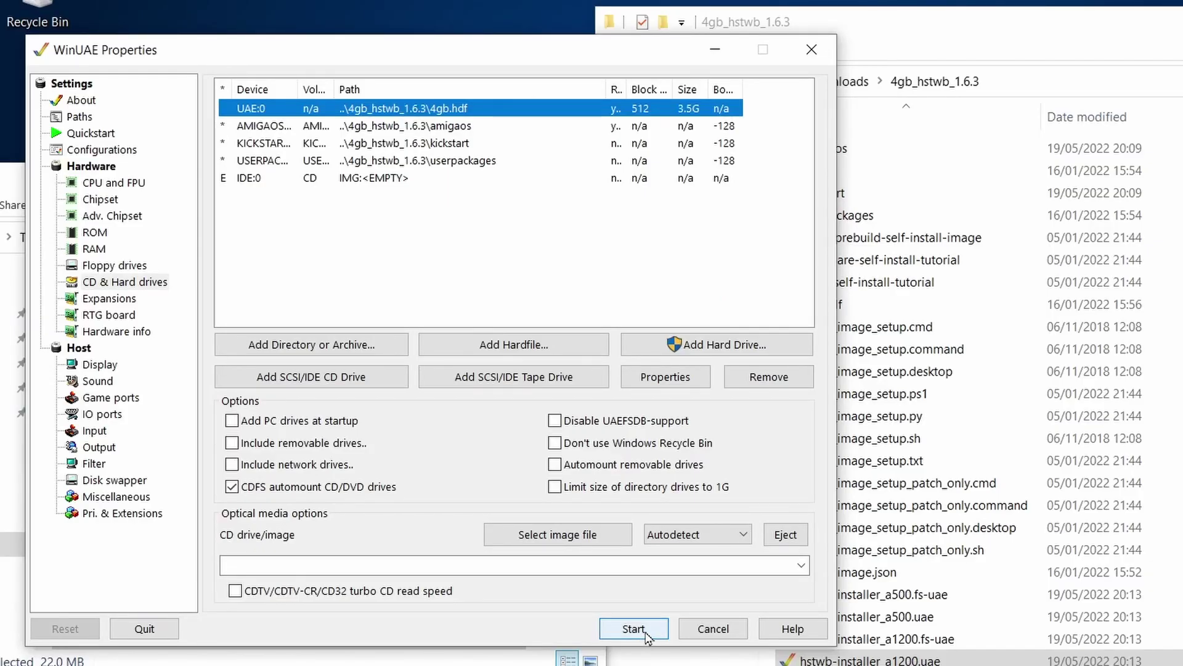
Step: Boot HstWB Installer v1.6.3 and press Enter past each intro screen to the 19-package list
click(646, 633)
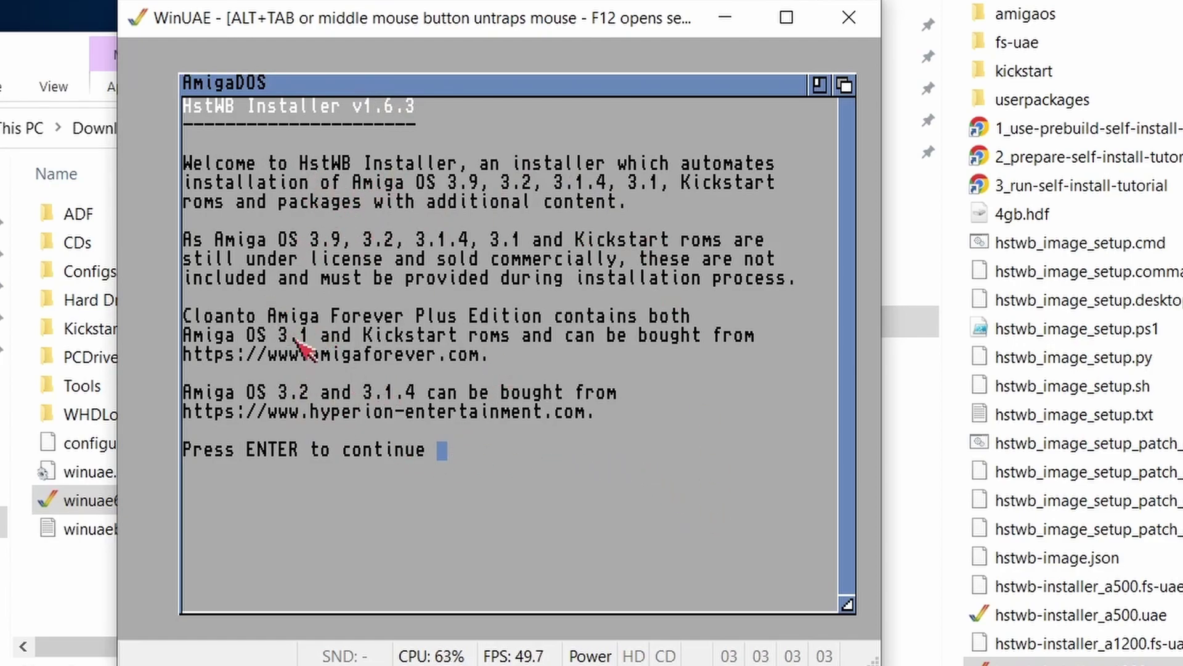
key(Return)
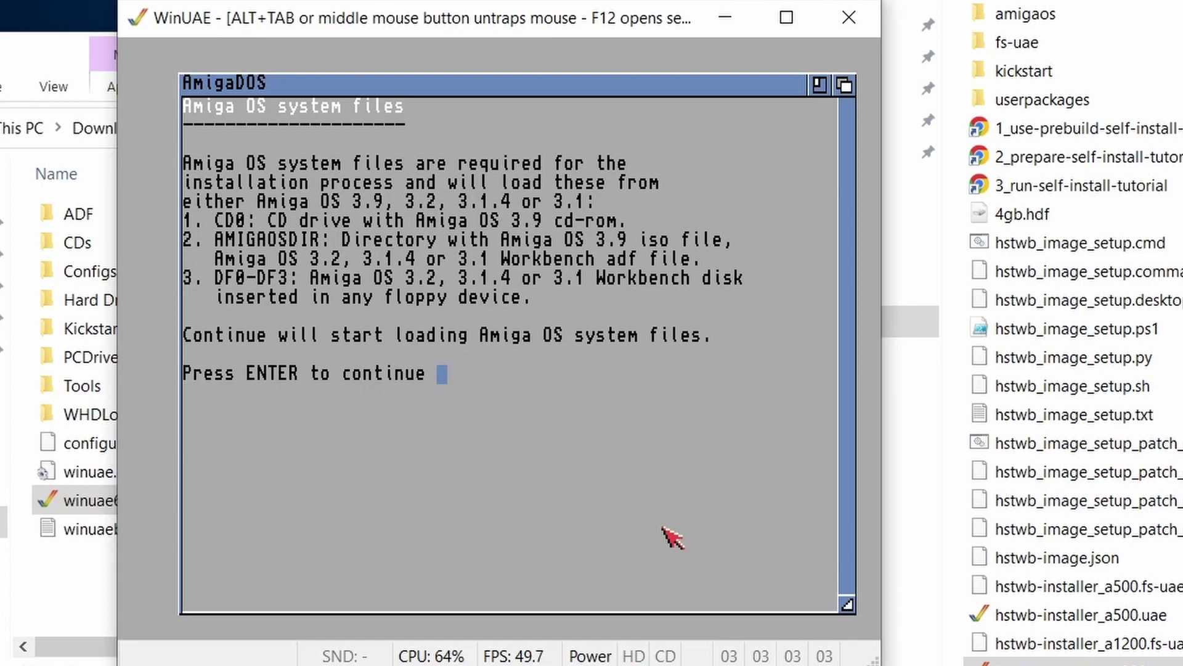
key(Return)
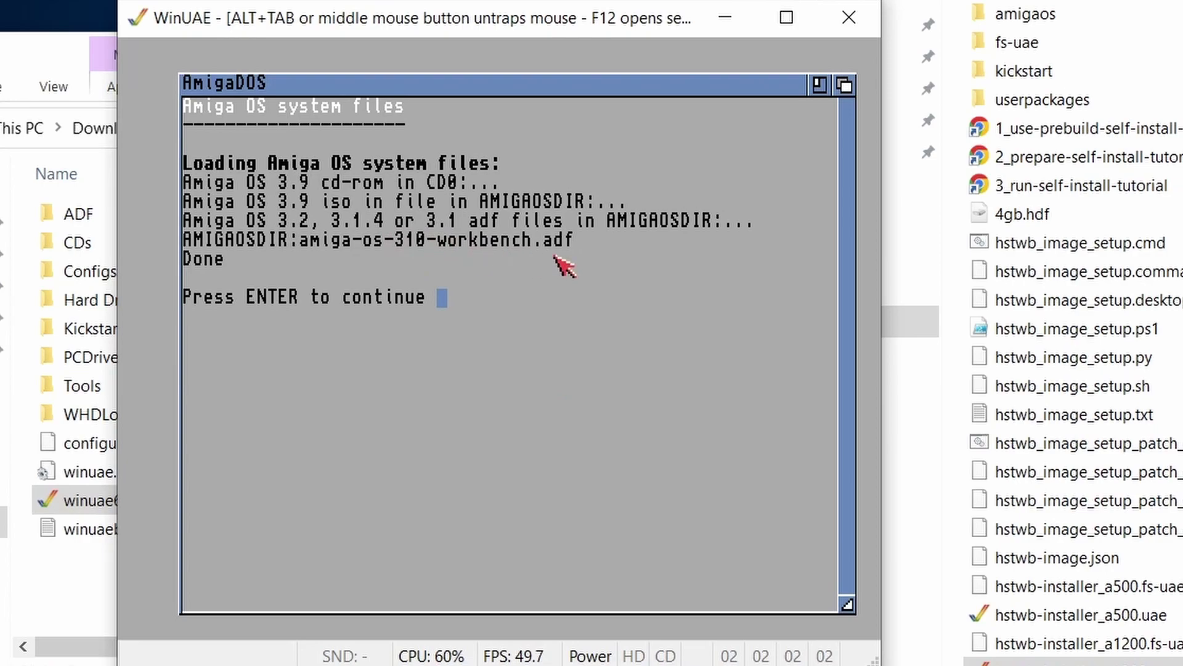
key(Return)
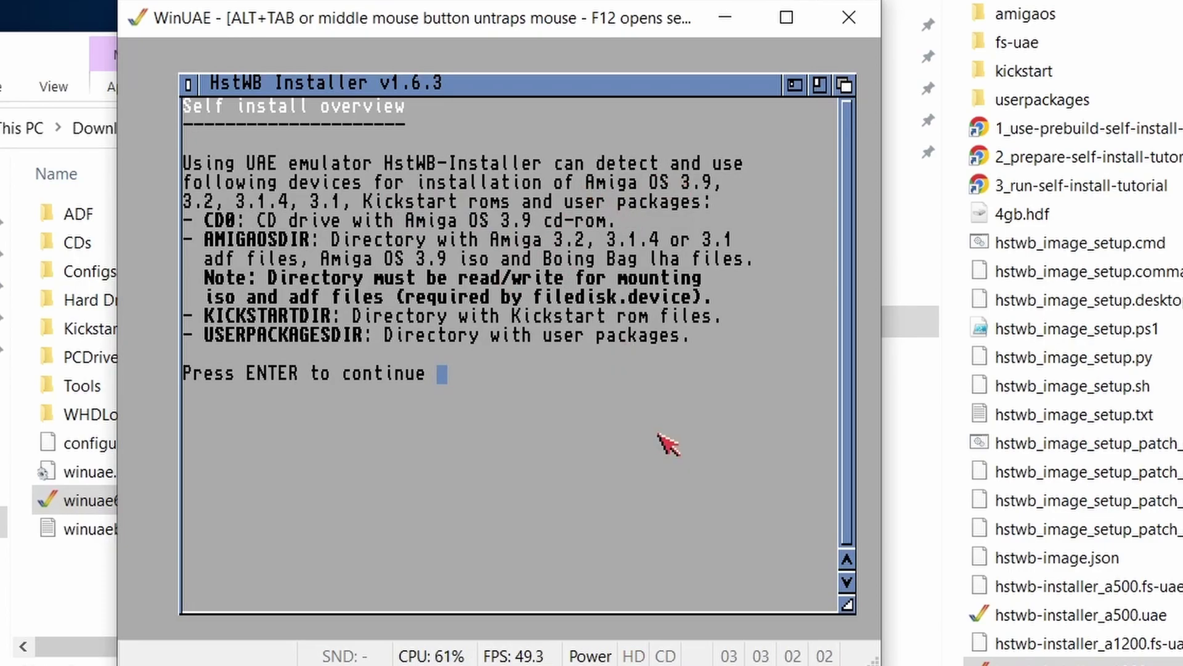
key(Return)
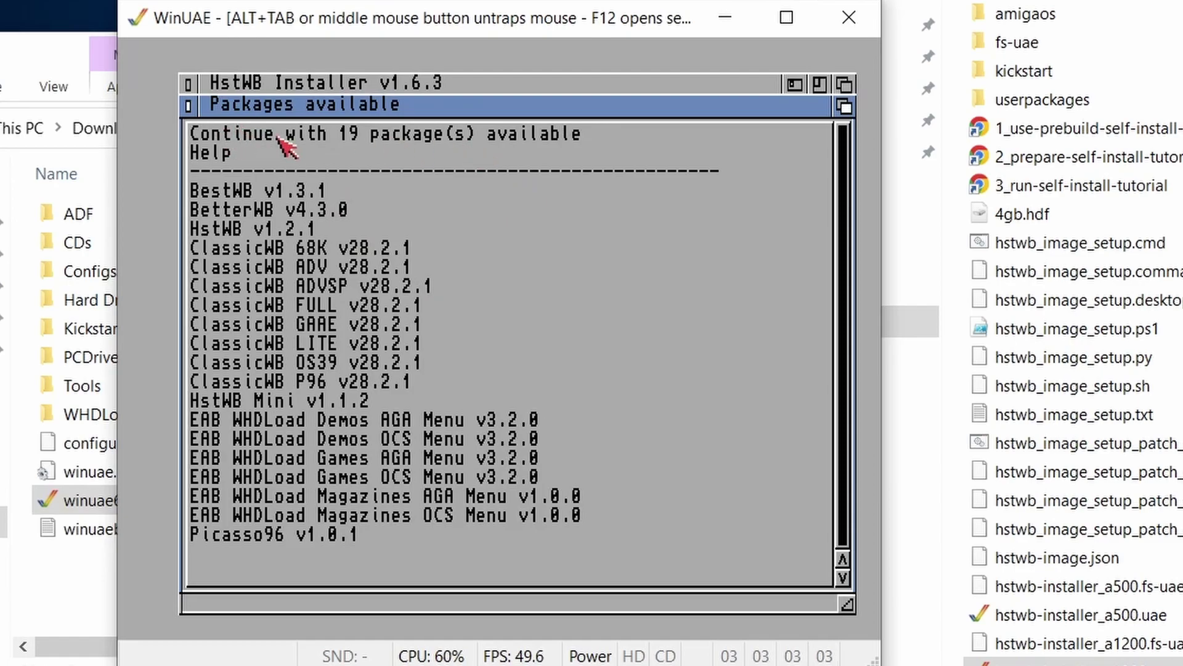
Step: Continue with the 19 packages and choose MD5-only detection of Amiga OS files
click(459, 140)
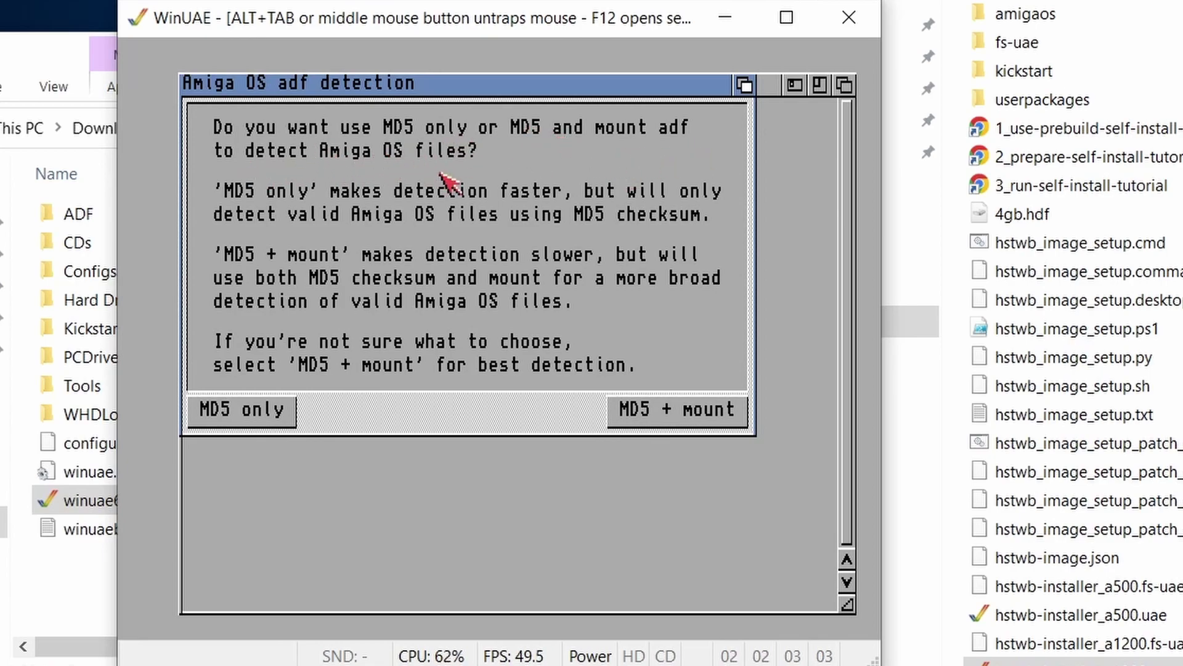
click(253, 414)
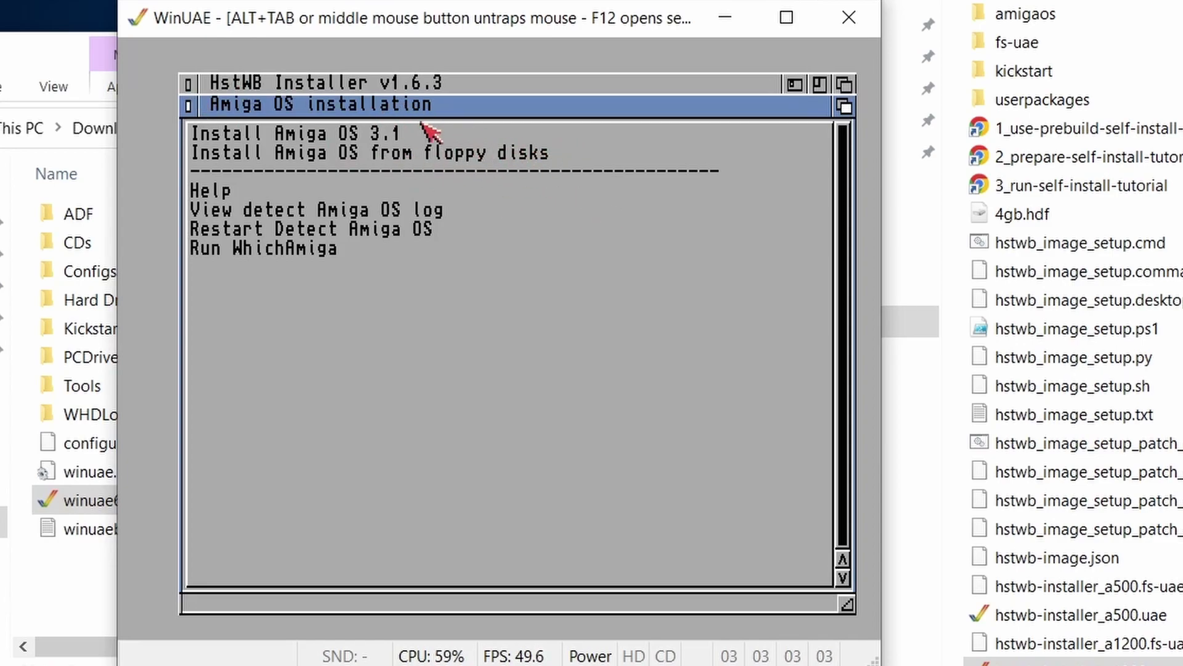
Step: Confirm installing Amiga OS 3.1 and the 5 detected Kickstart ROM files
double_click(331, 133)
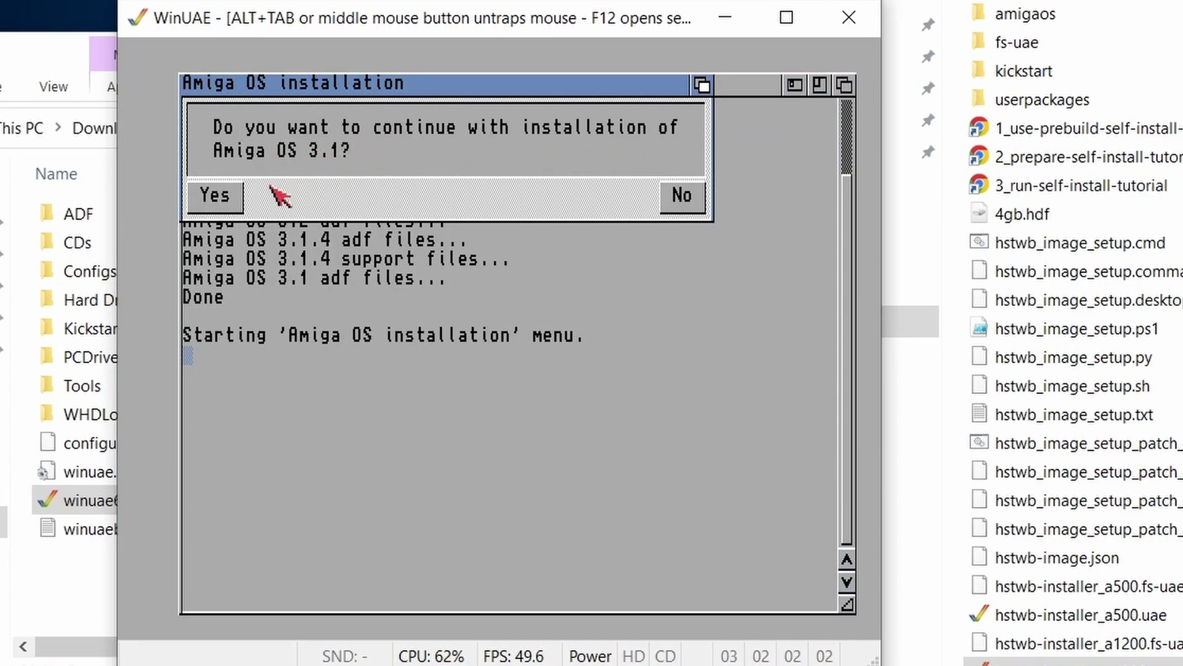
click(222, 196)
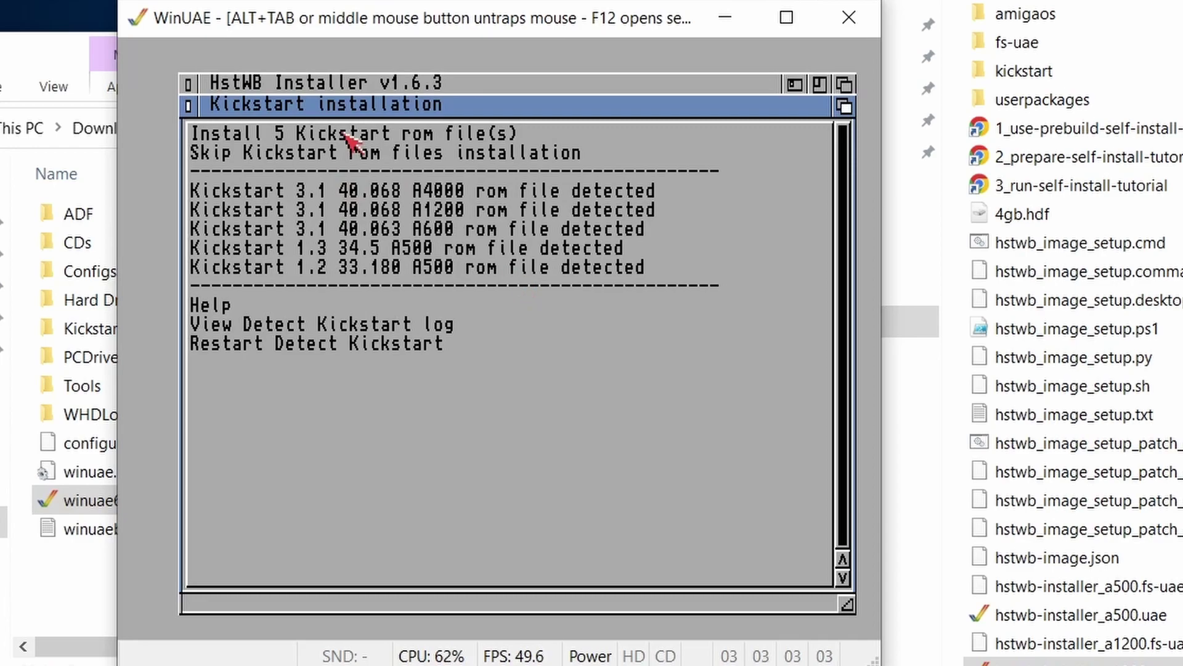
click(322, 136)
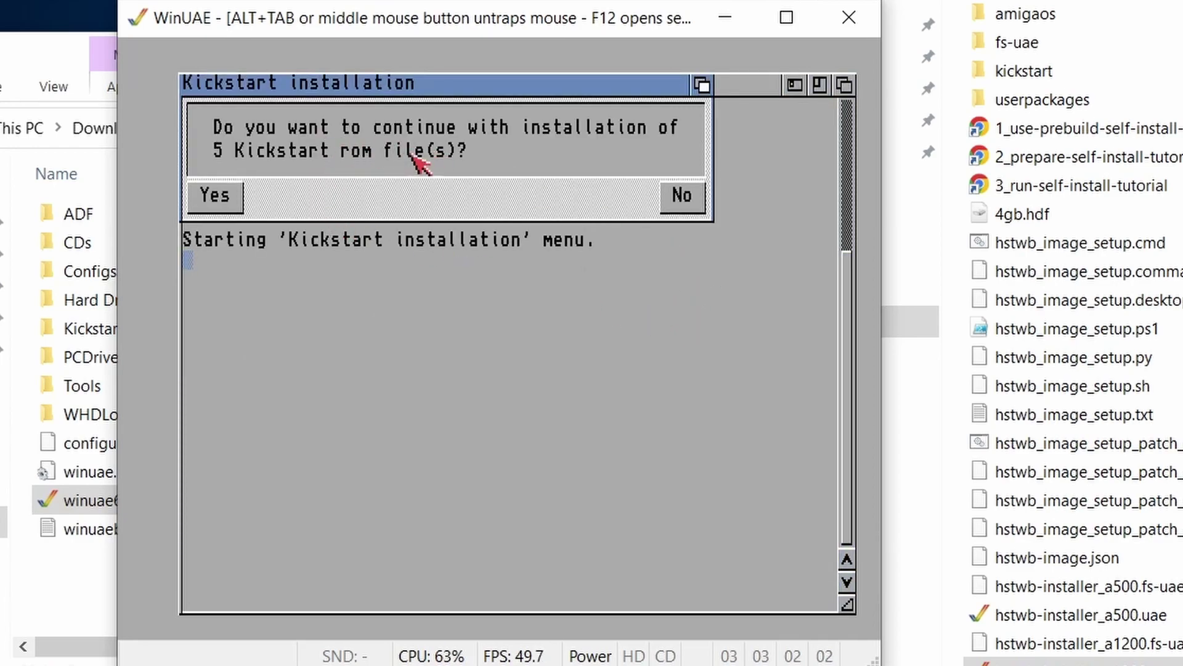
click(229, 197)
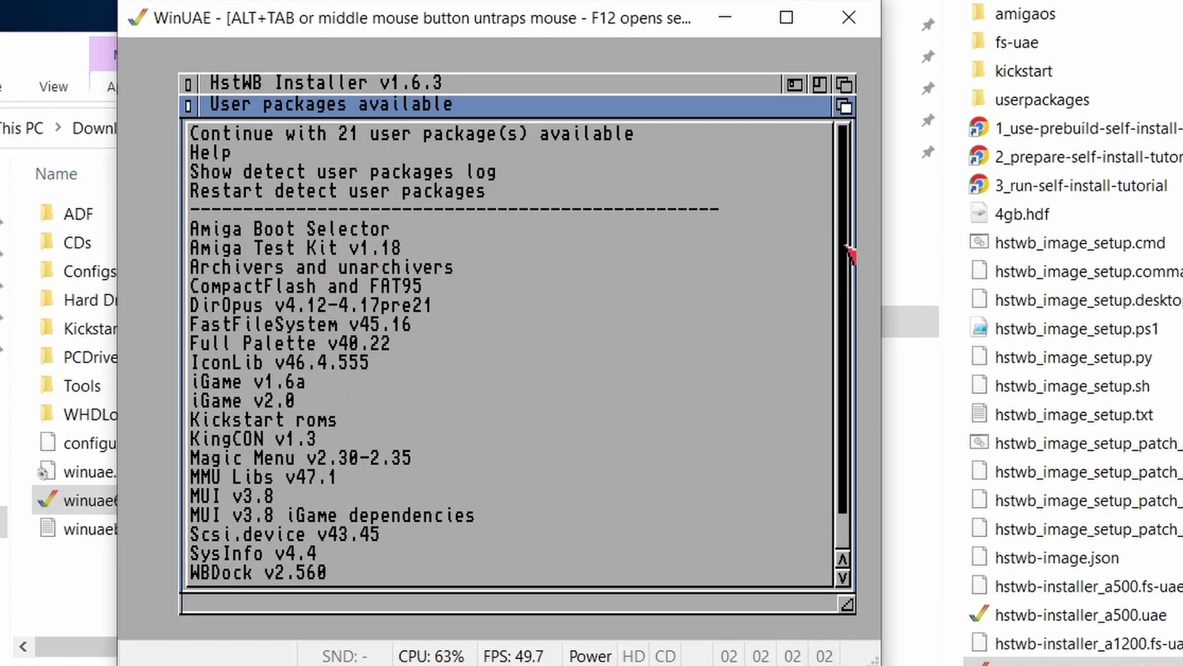
Step: Scroll through the 21 user packages, then choose to continue with all of them
drag(850, 253, 845, 318)
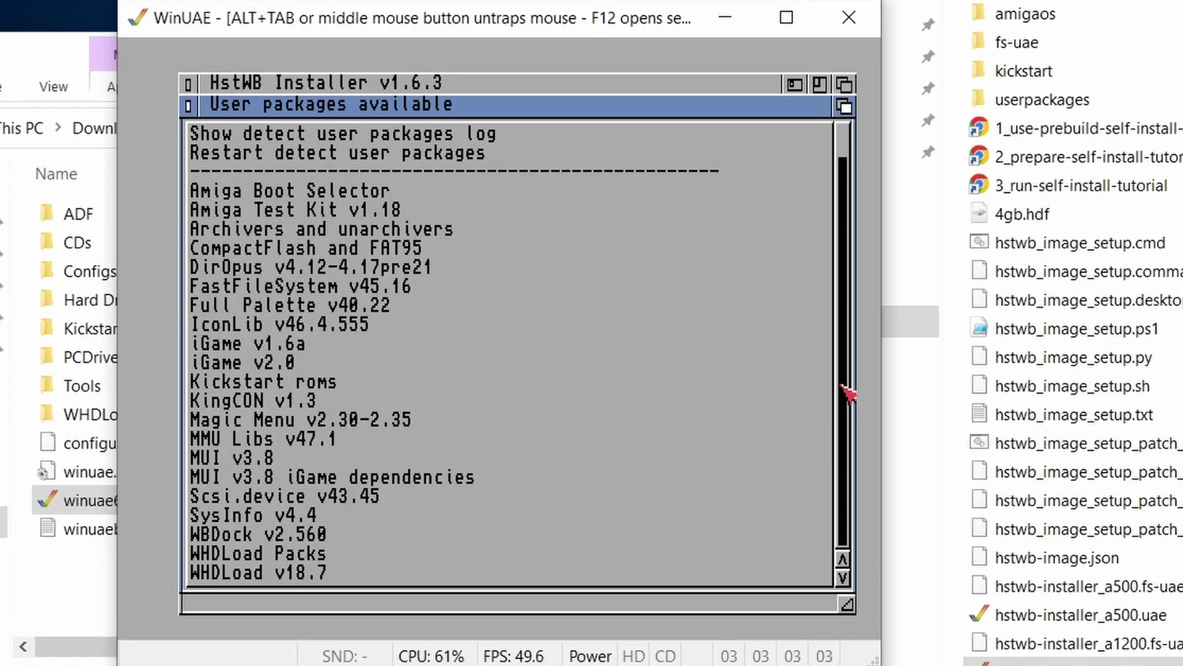
drag(845, 404, 826, 353)
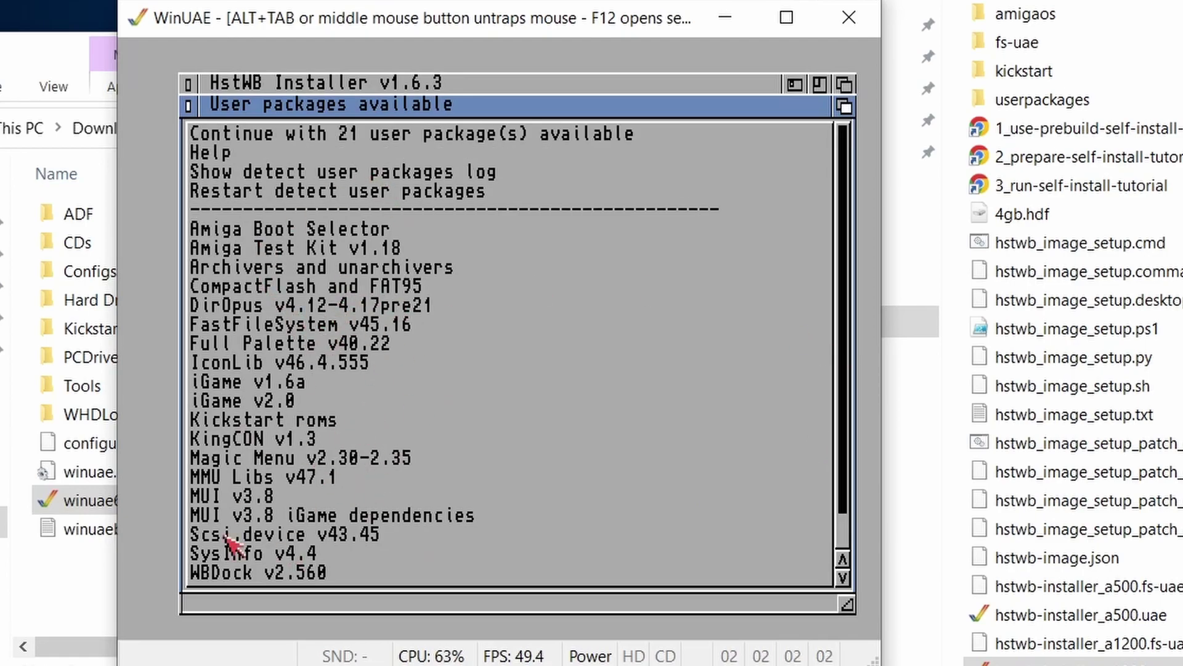
click(267, 137)
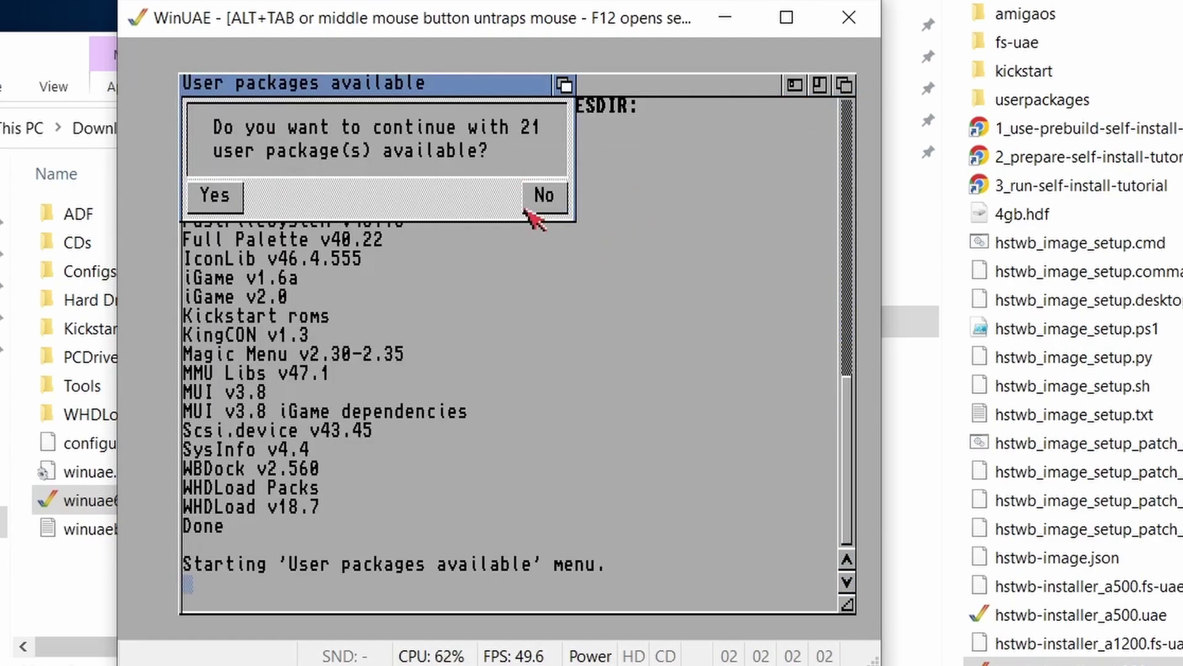
Step: Answer Yes to continue with the 21 user packages
click(223, 195)
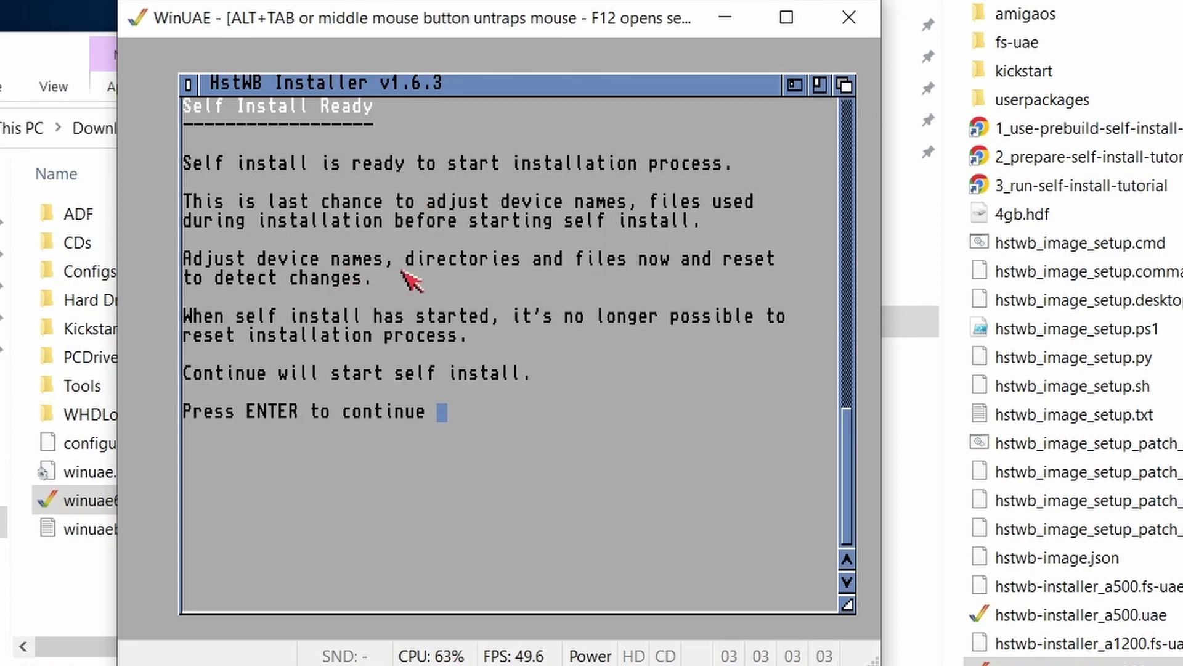
Step: Start the self install and press Enter through the Amiga OS, Kickstart and reboot screens
key(Return)
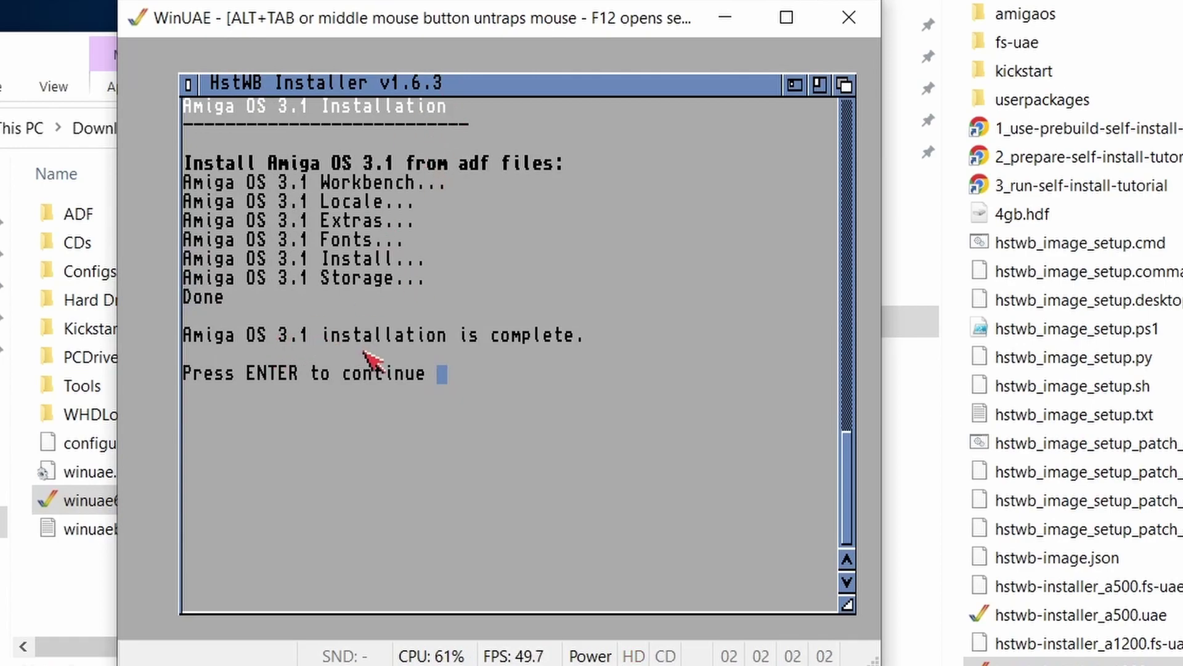
key(Return)
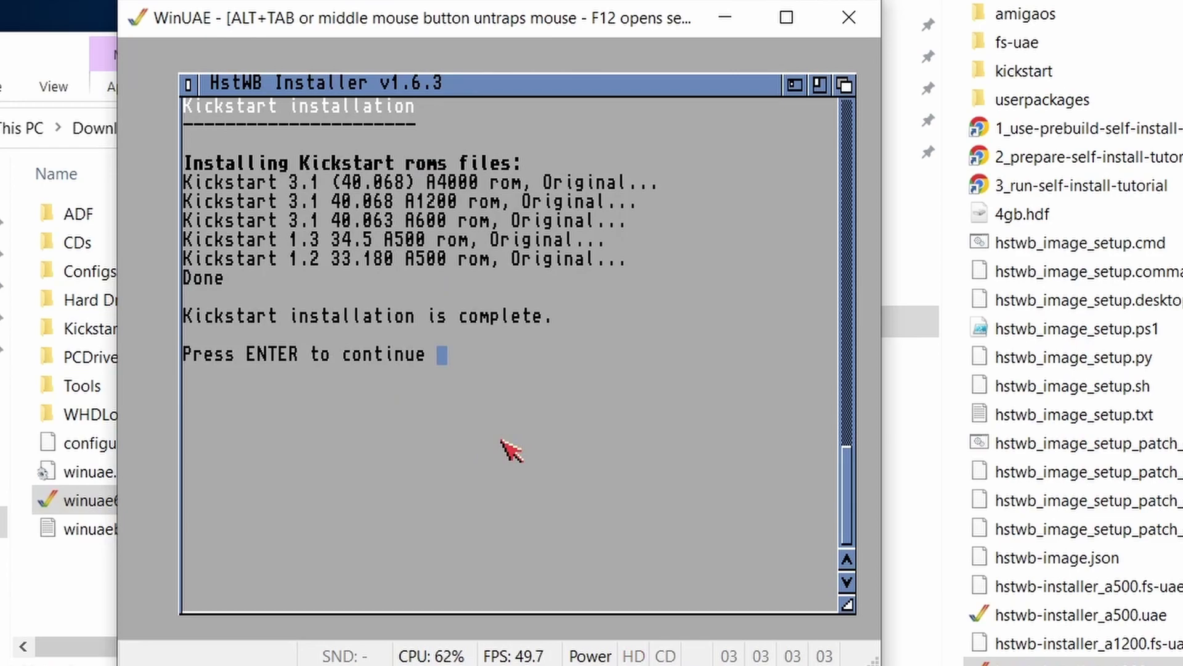
key(Return)
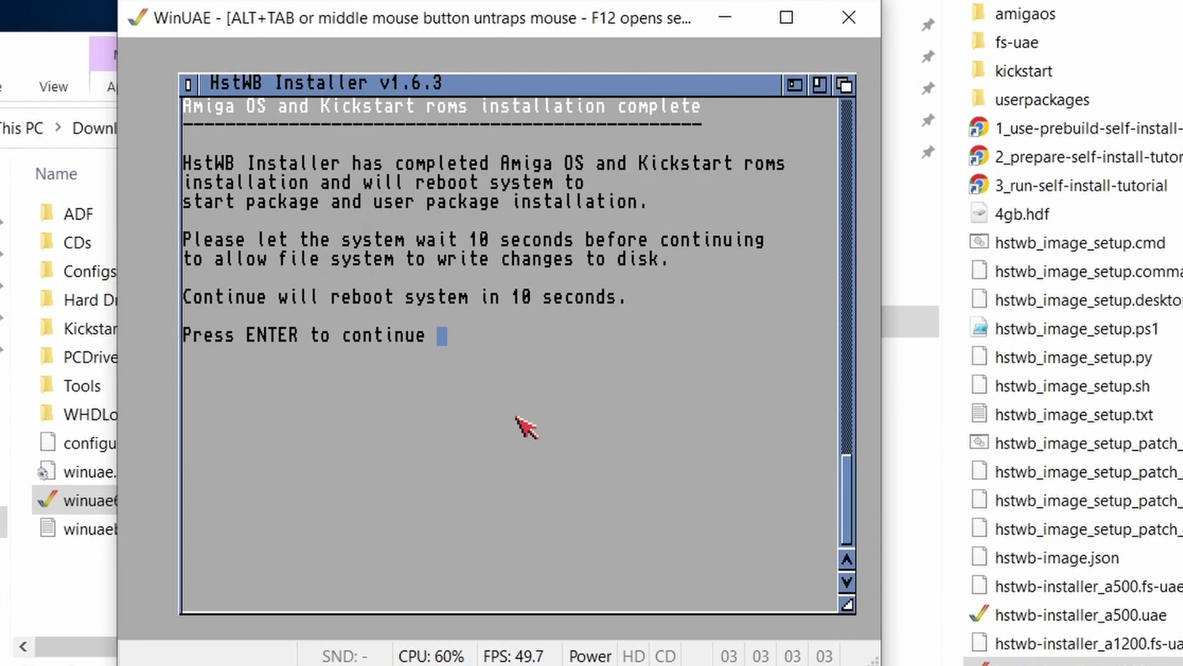
key(Return)
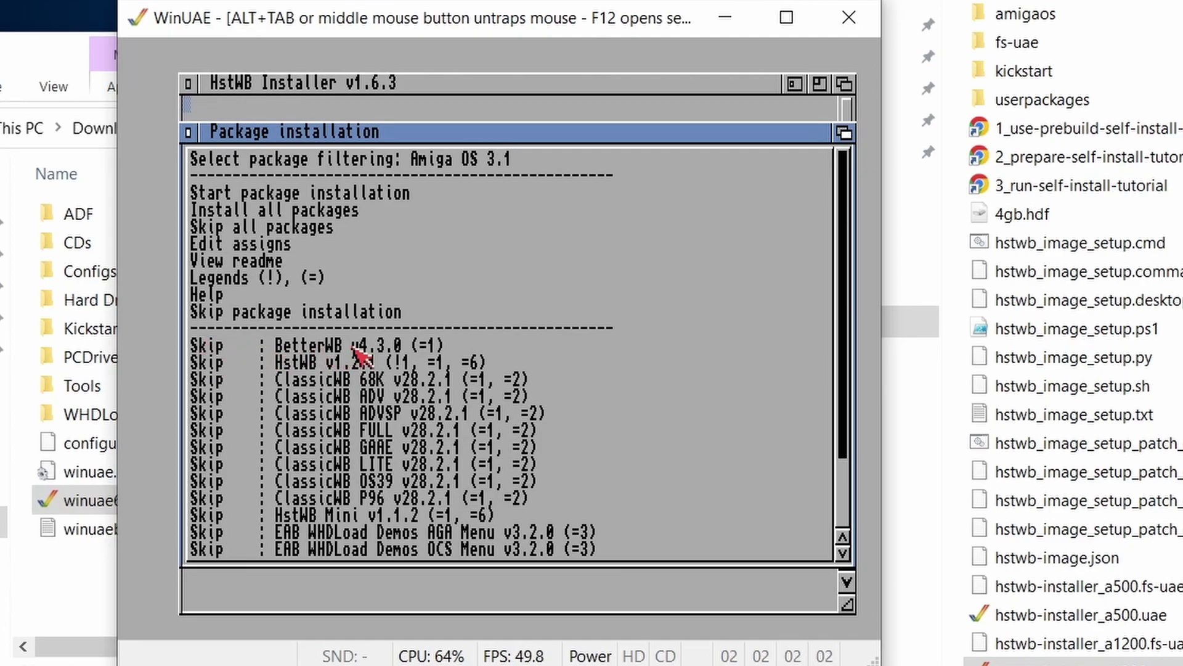
Step: Set BetterWB v4.3.0 and Picasso96 v1.0.1 to Install in the package list
click(321, 350)
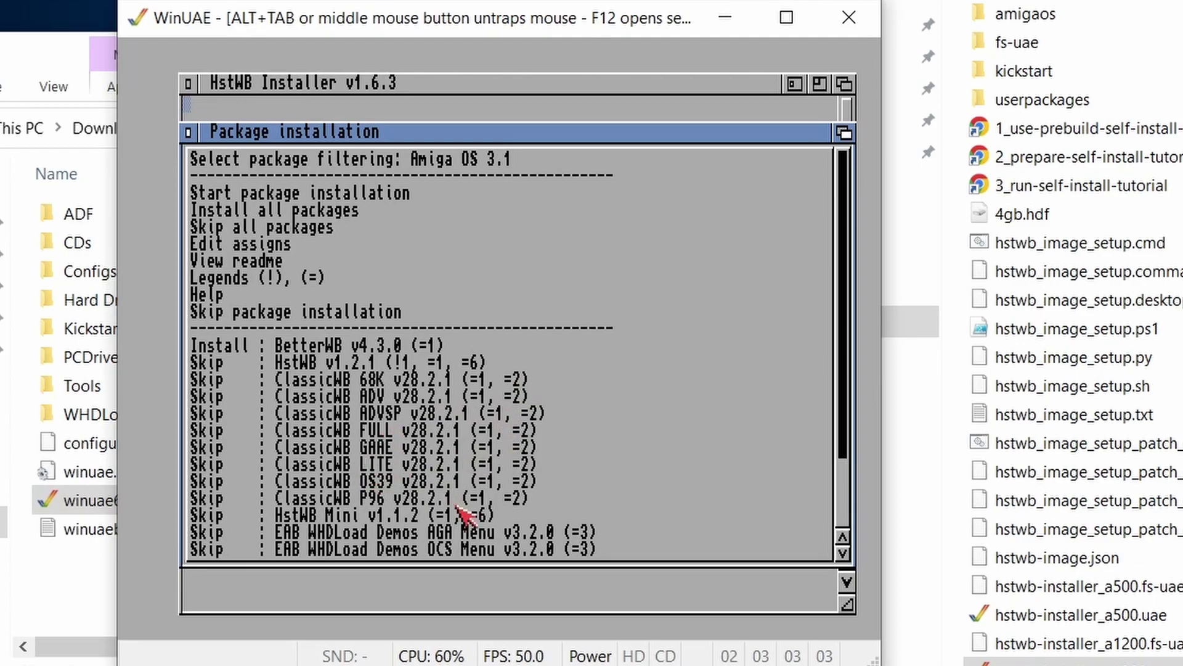
drag(848, 327, 835, 408)
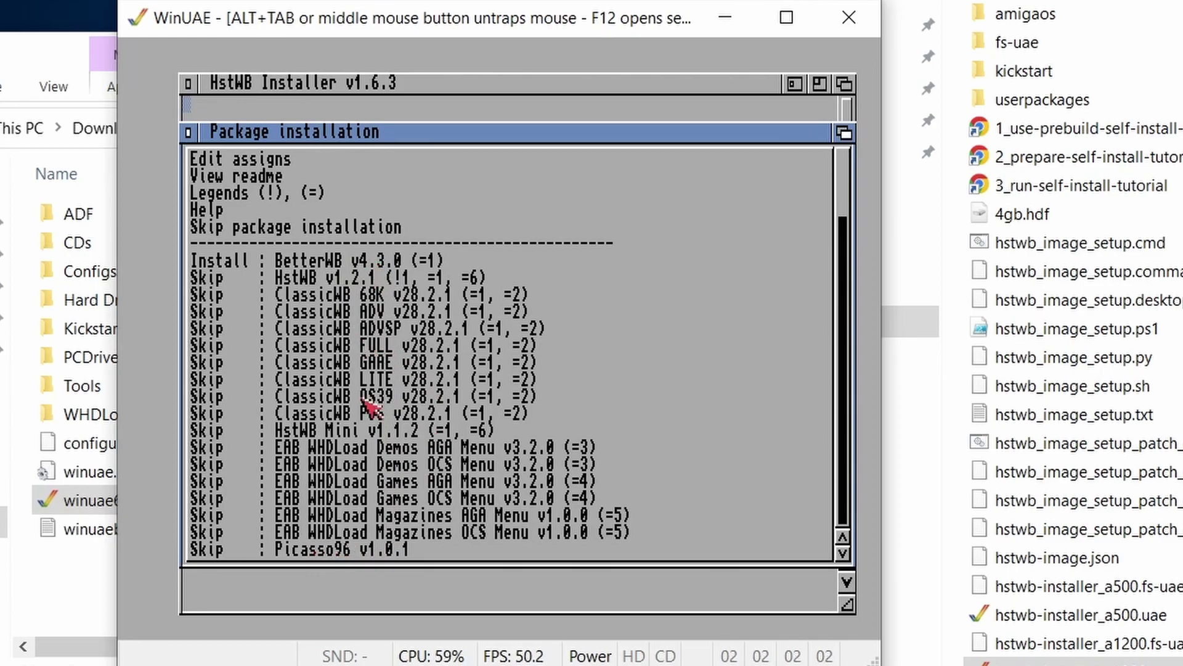
click(347, 553)
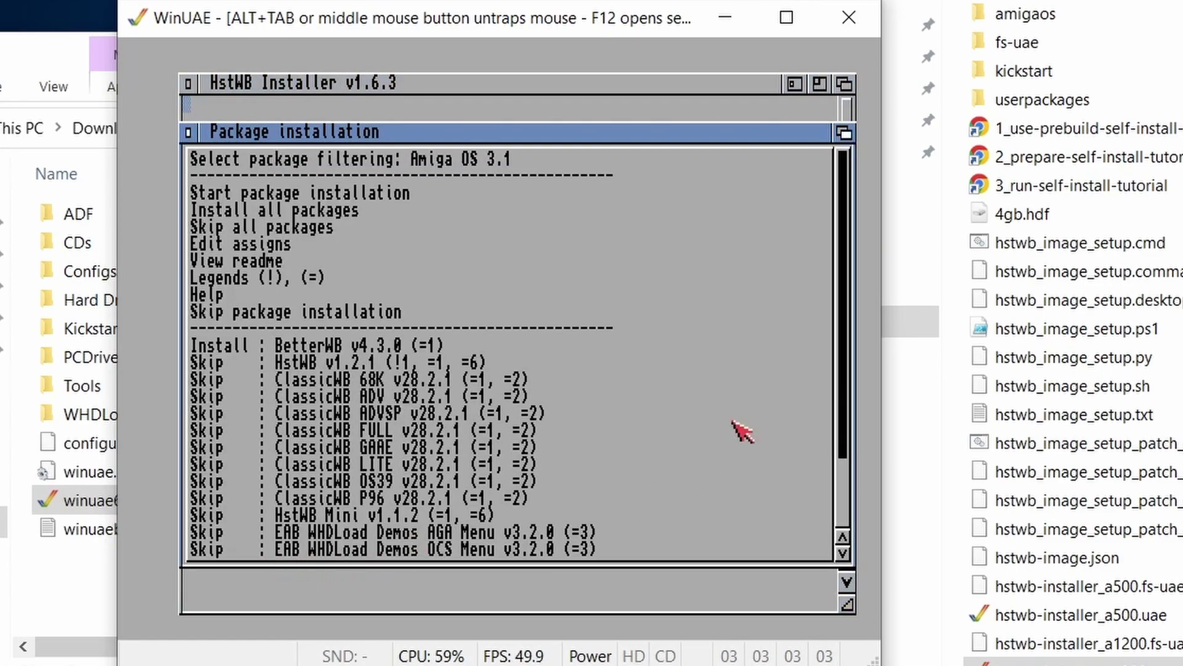
drag(840, 370, 847, 345)
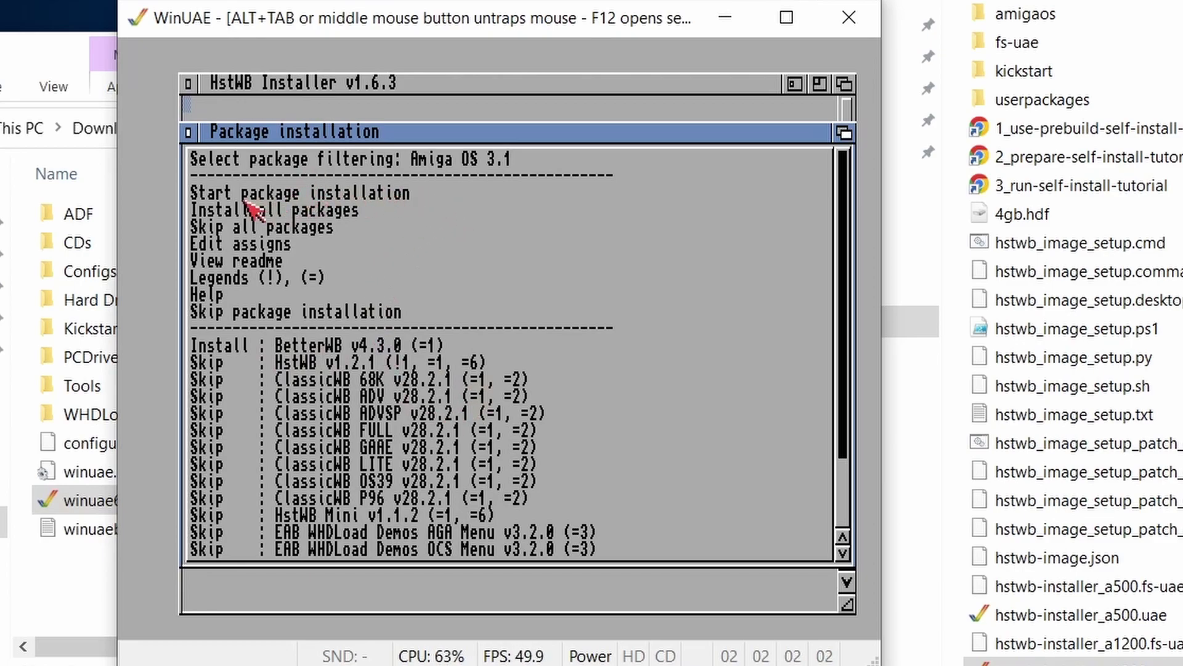
Step: Install the 2 packages without updating the screenmode, then continue to user package installation
click(398, 195)
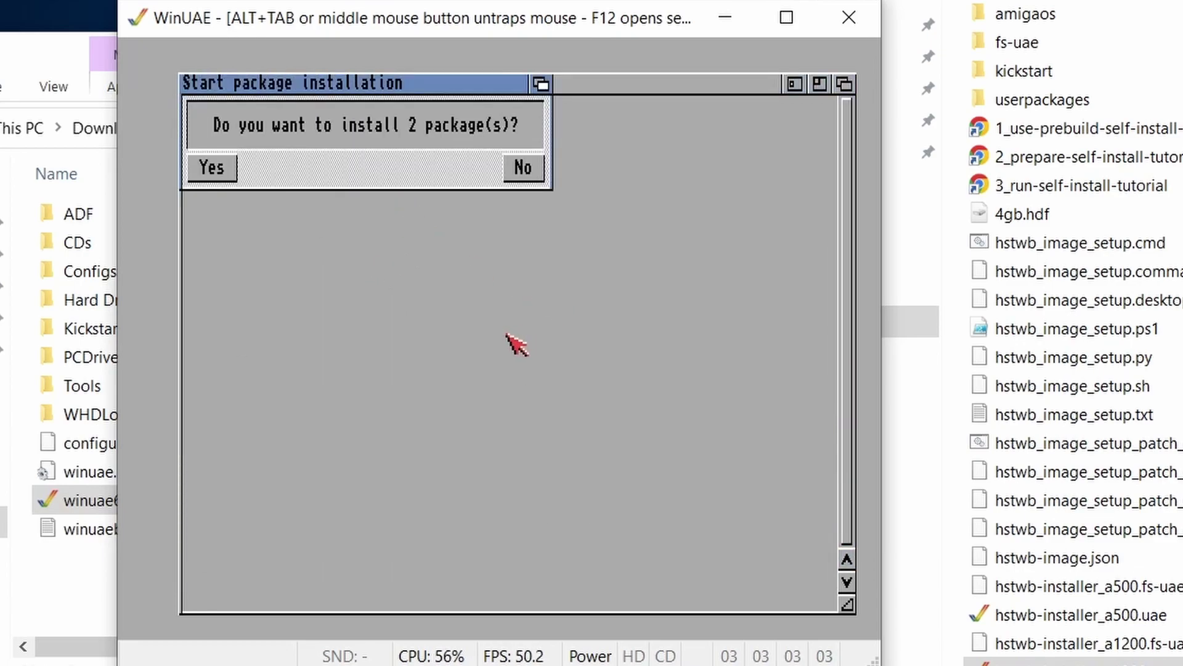
click(222, 175)
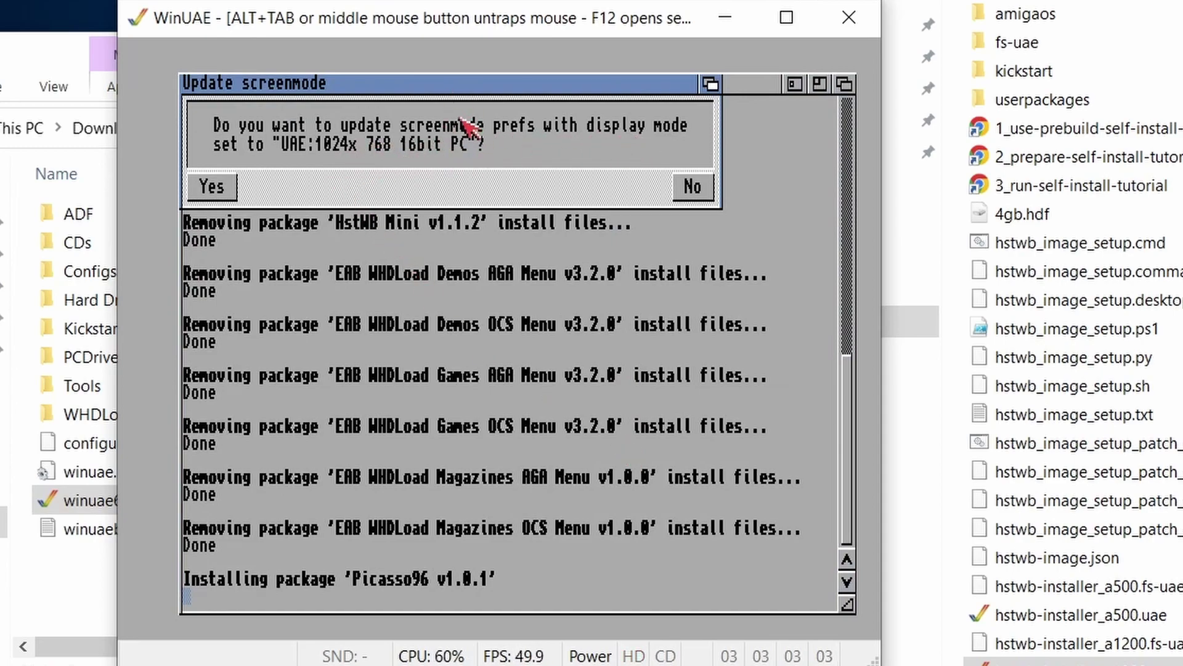
click(692, 187)
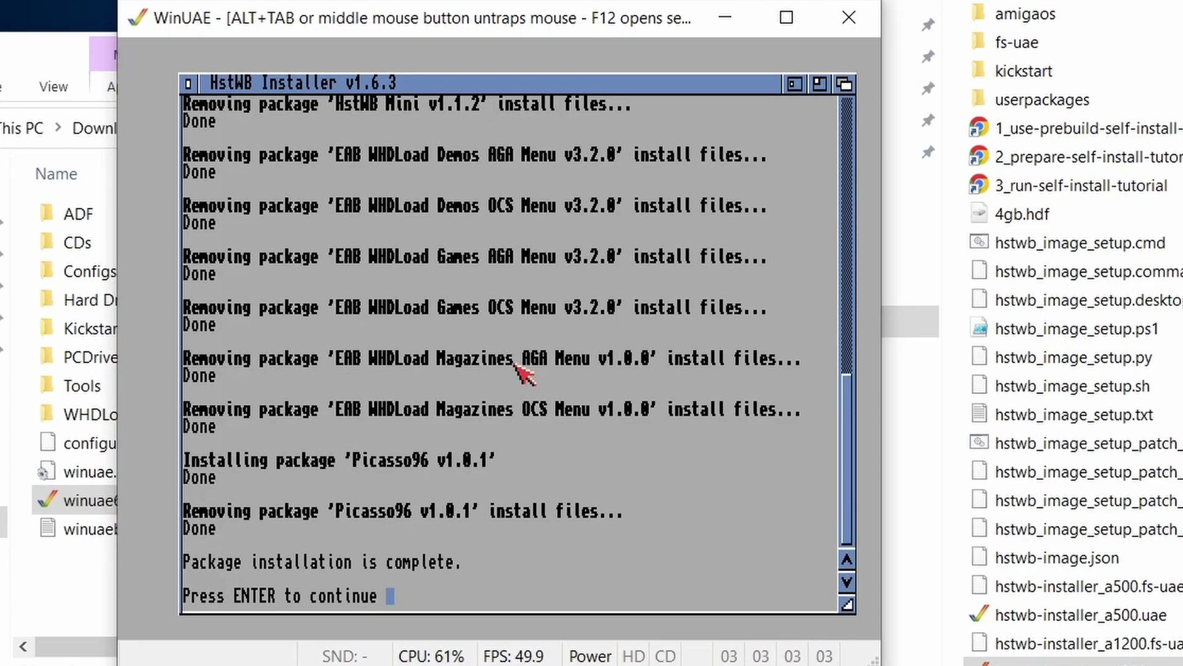
key(Return)
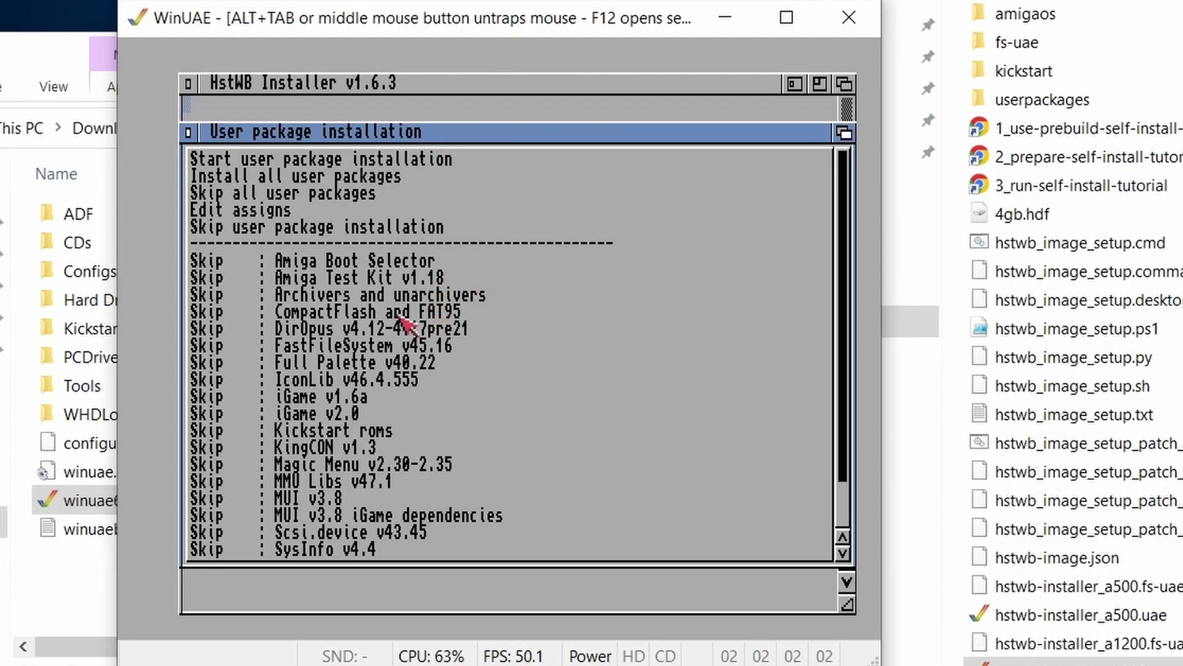
Step: Mark DirOpus, CompactFlash, Archivers, Full Palette, MUI v3.8, iGame v2.0, SysInfo v4.4 and WHDLoad v18.7 for Install
click(340, 336)
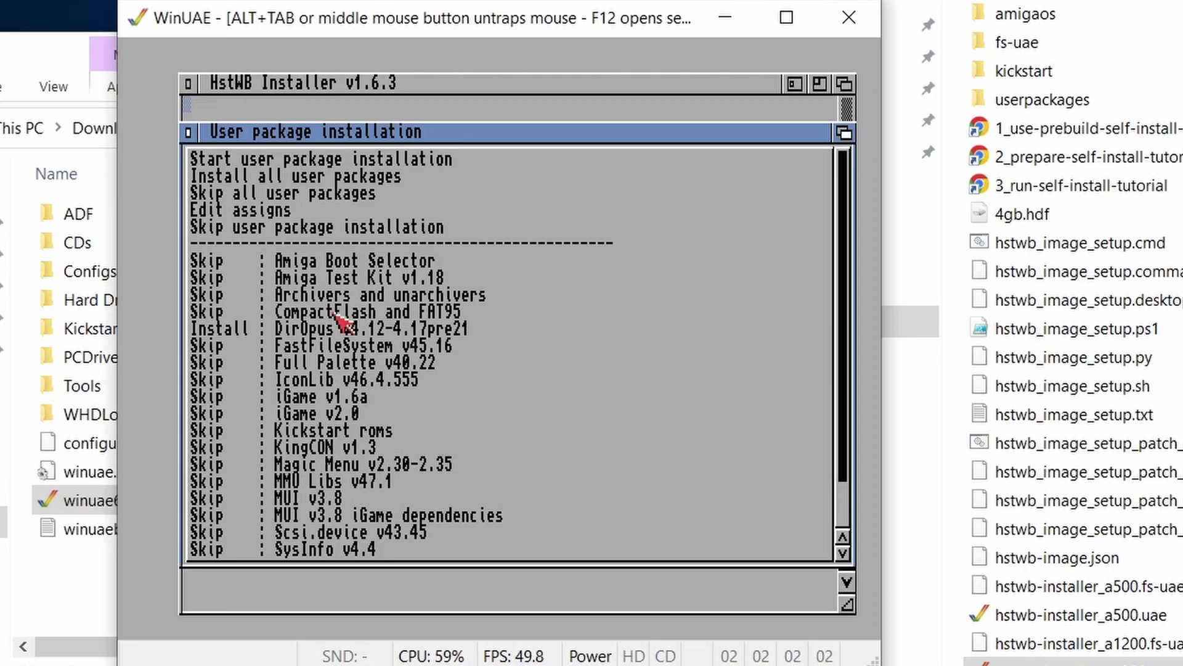
click(341, 315)
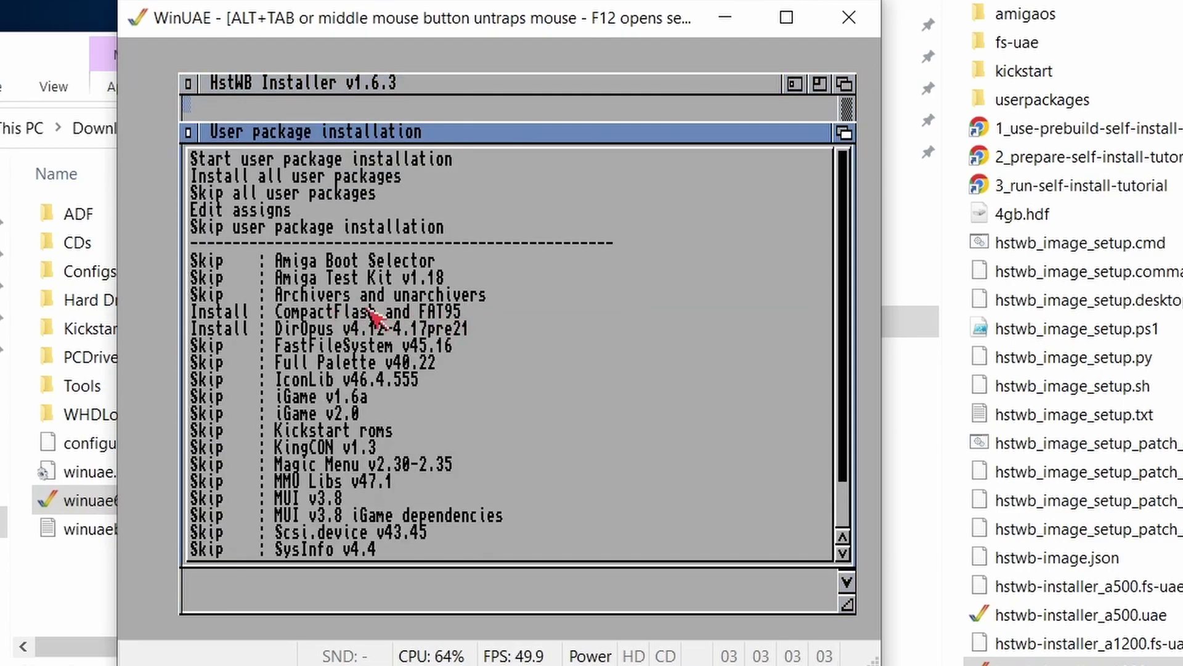
click(442, 294)
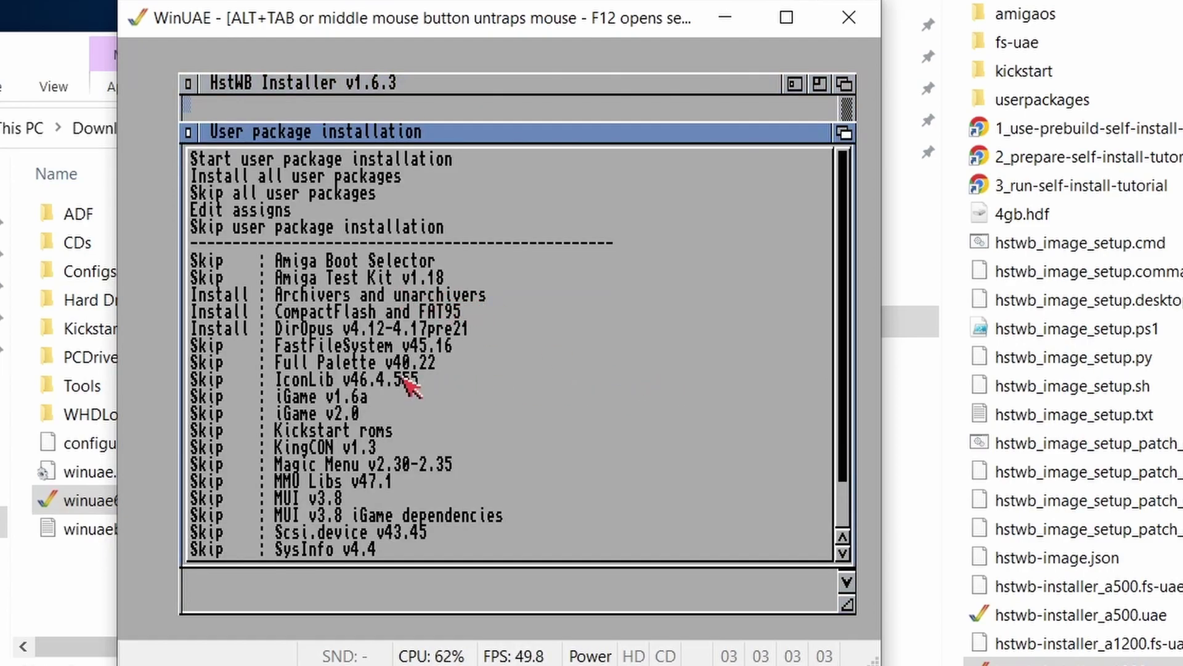
click(325, 368)
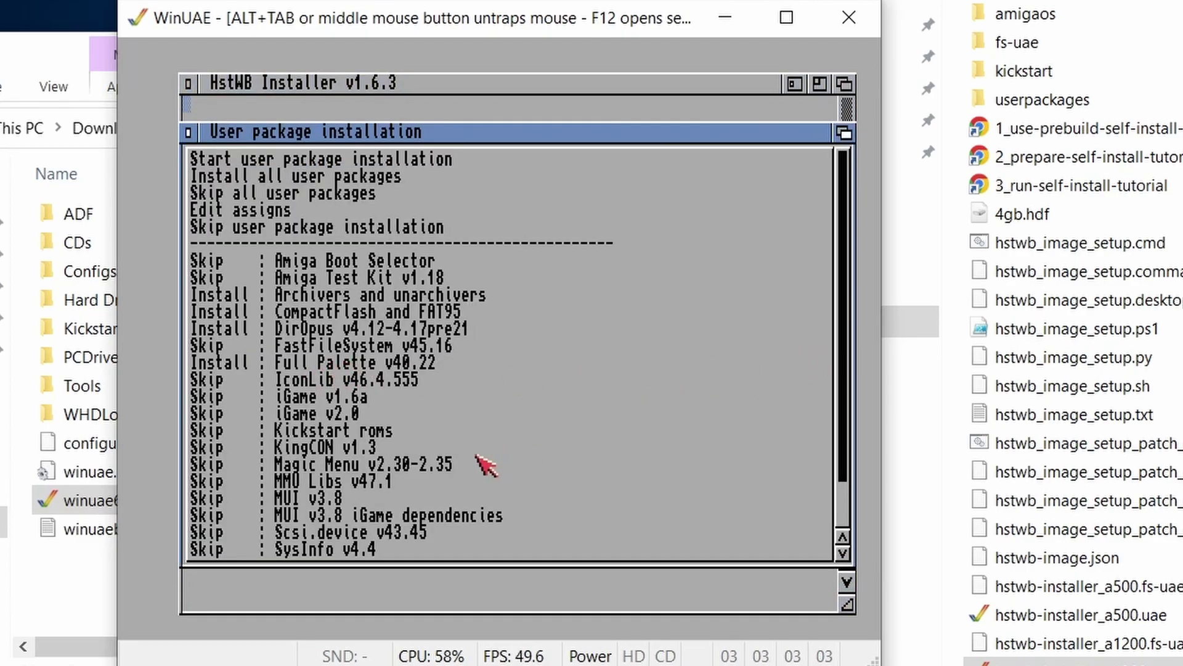
click(324, 499)
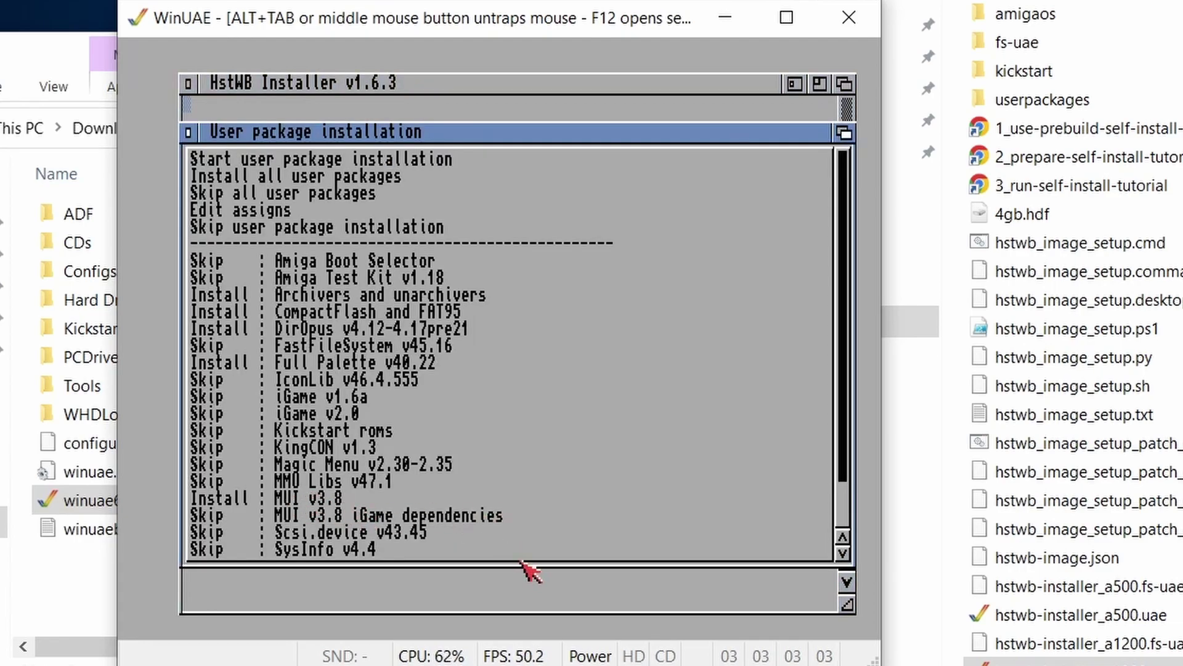
click(339, 416)
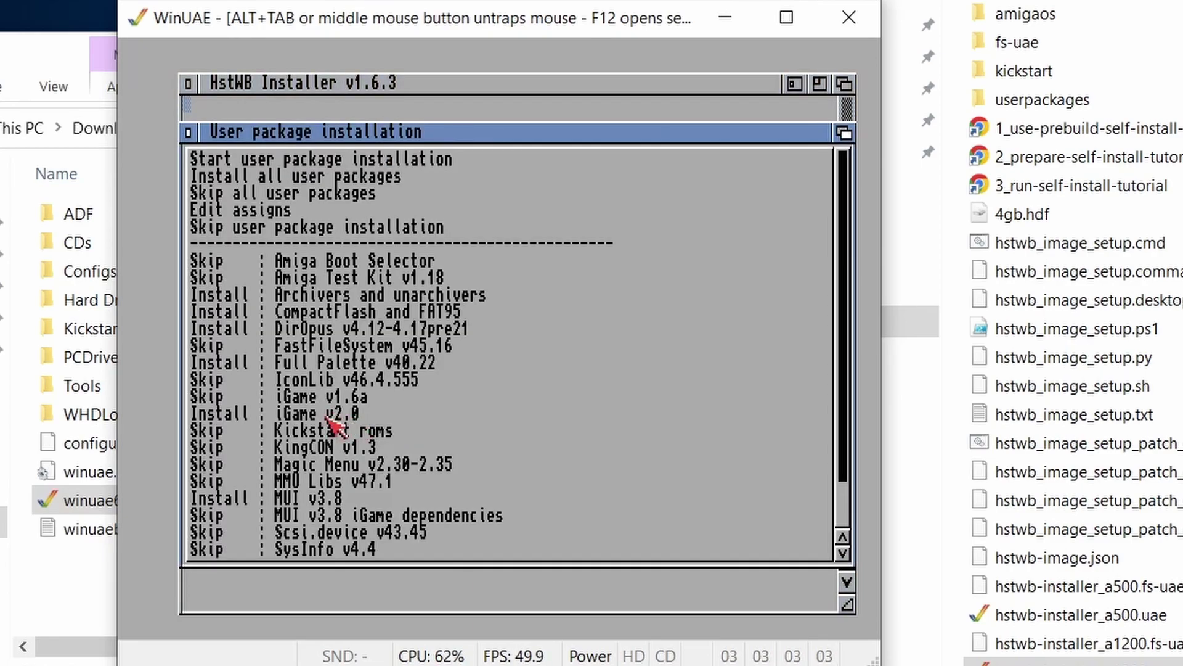
click(382, 518)
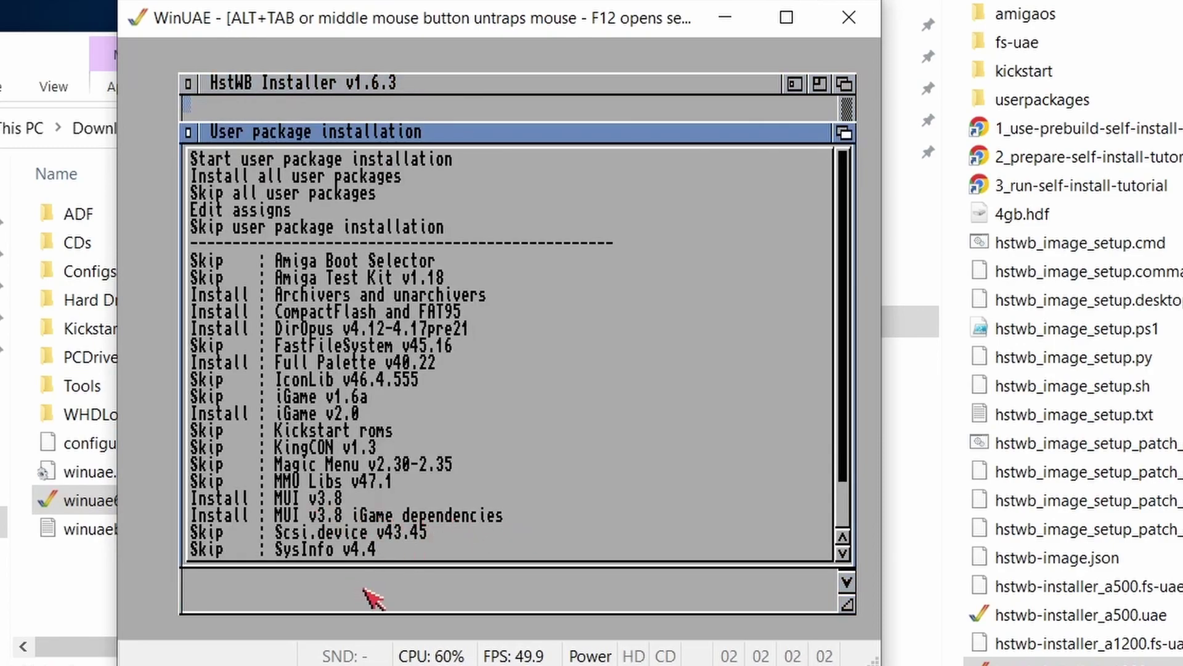
click(308, 550)
drag(843, 444, 845, 486)
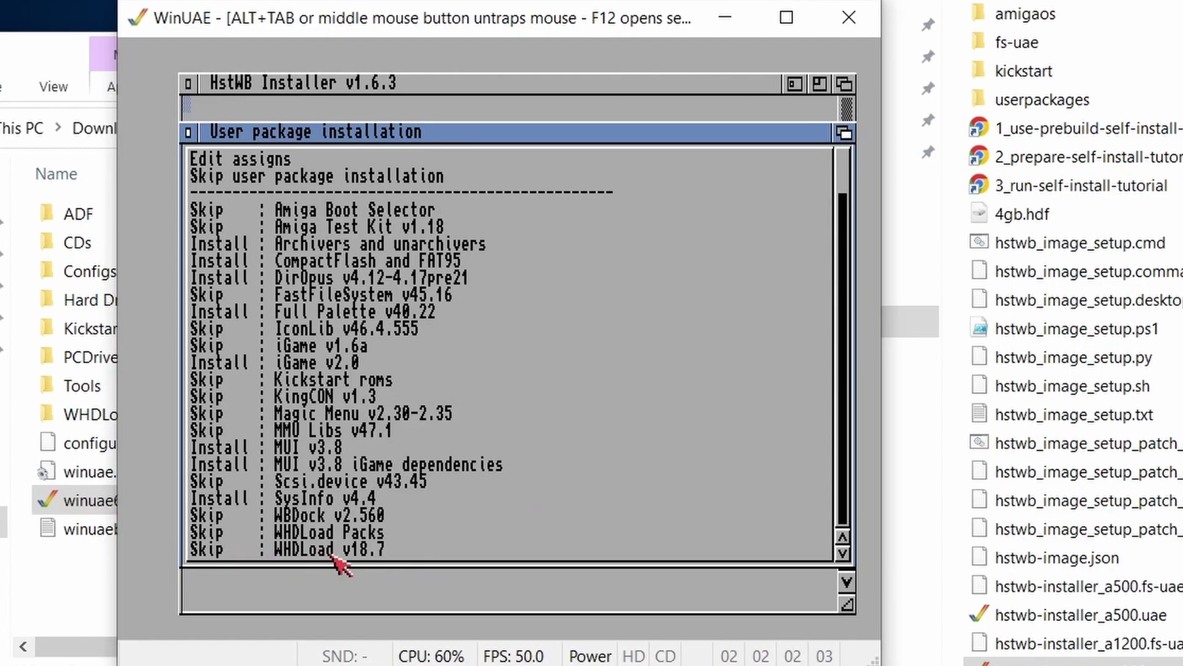
click(355, 552)
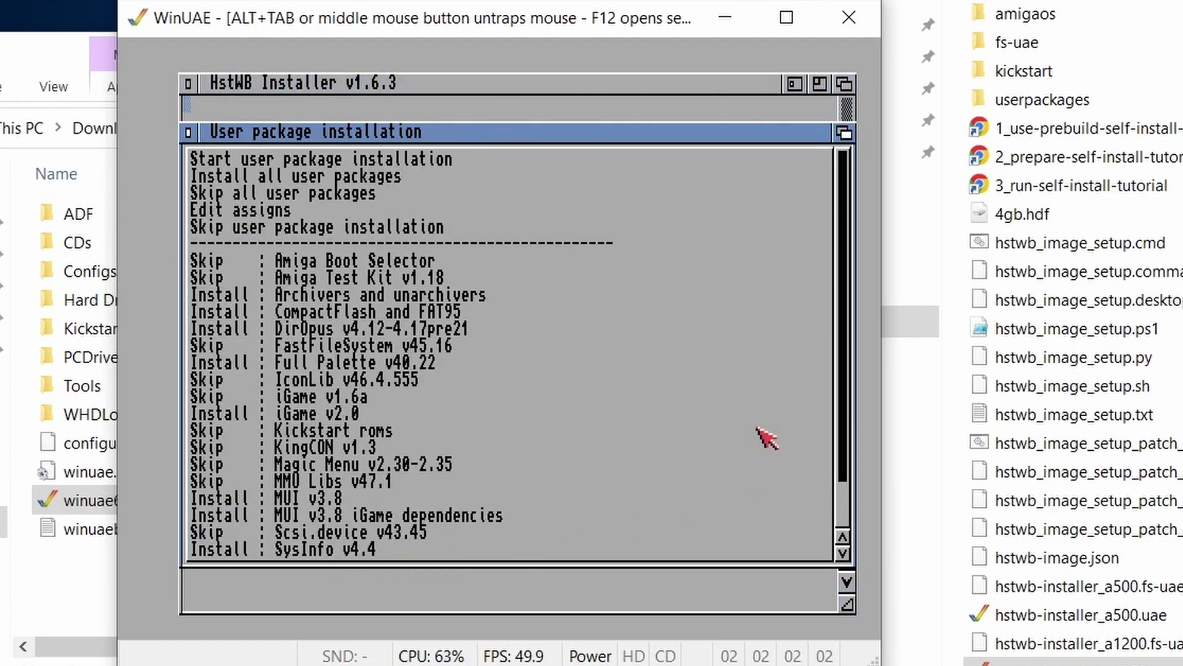
drag(848, 382, 848, 468)
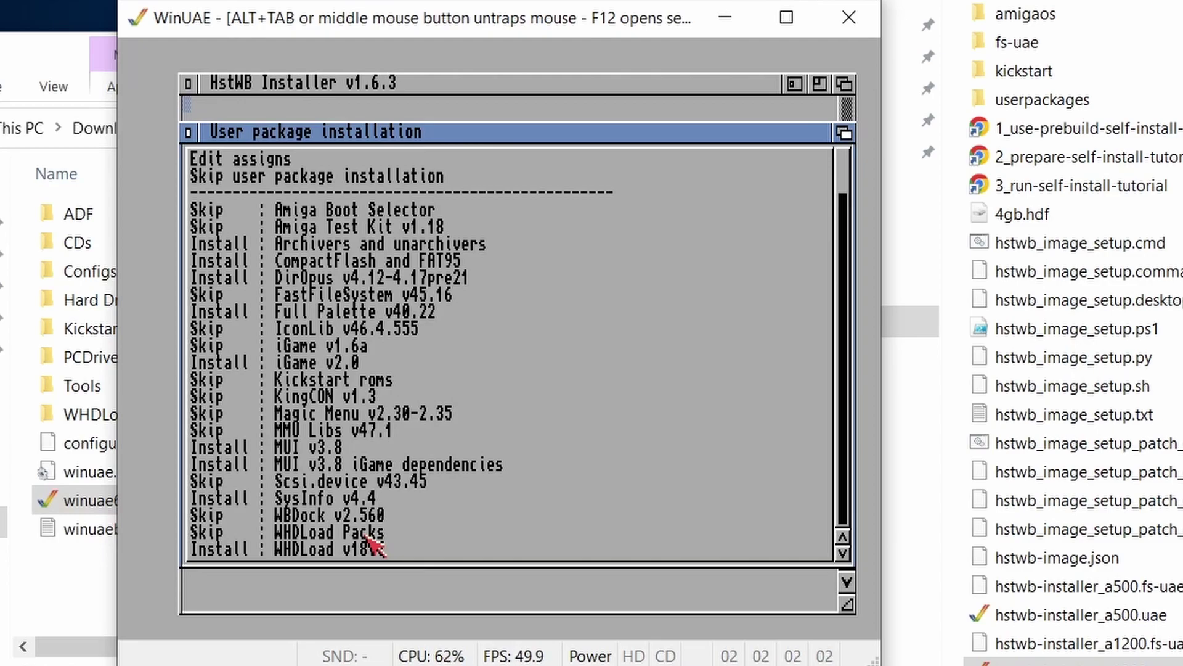
drag(847, 450, 624, 427)
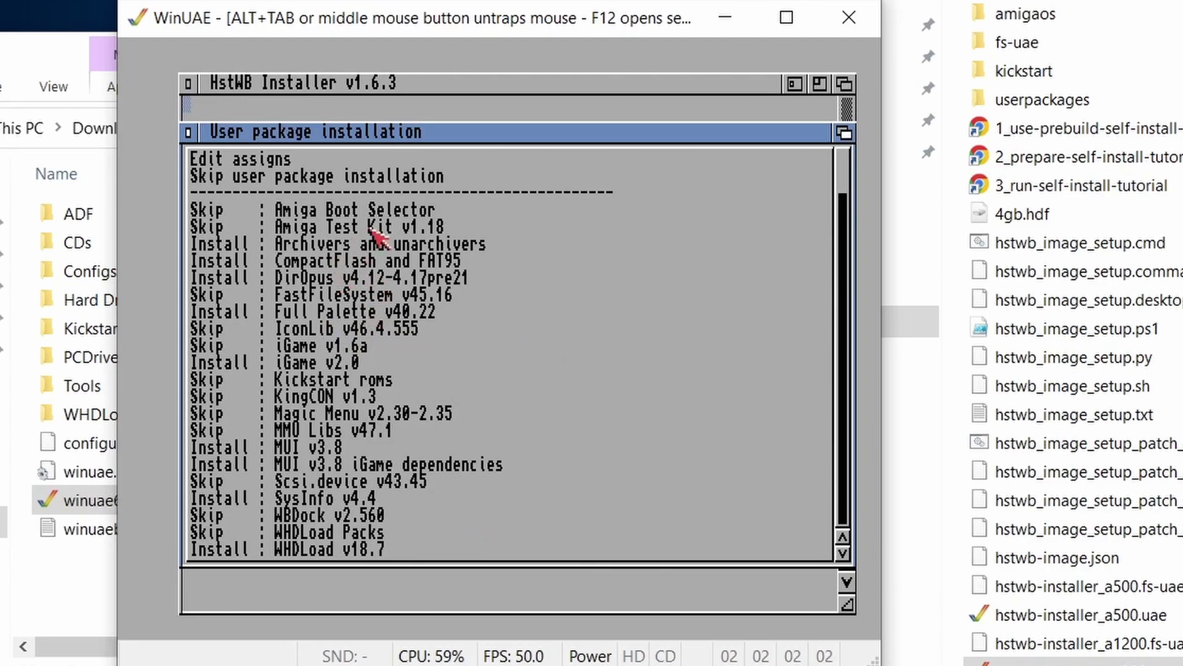
drag(842, 316, 816, 205)
Step: Start installing the 9 user packages, choosing 68020 builds of Lha, LZX and xadmaster
click(269, 159)
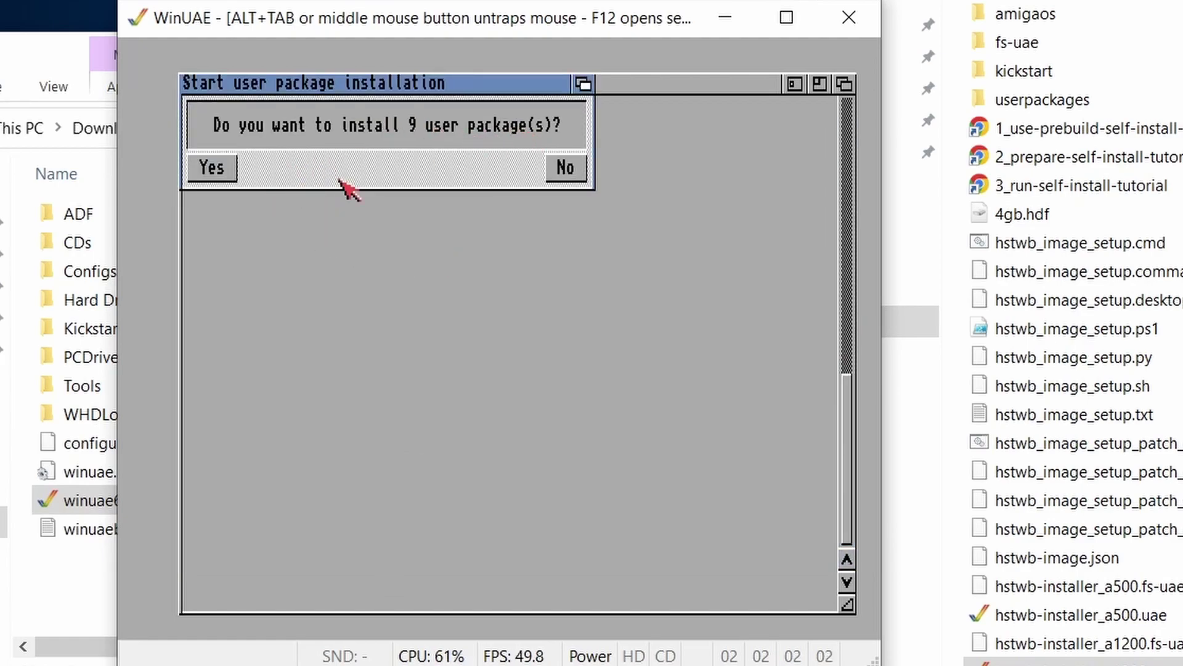
click(217, 175)
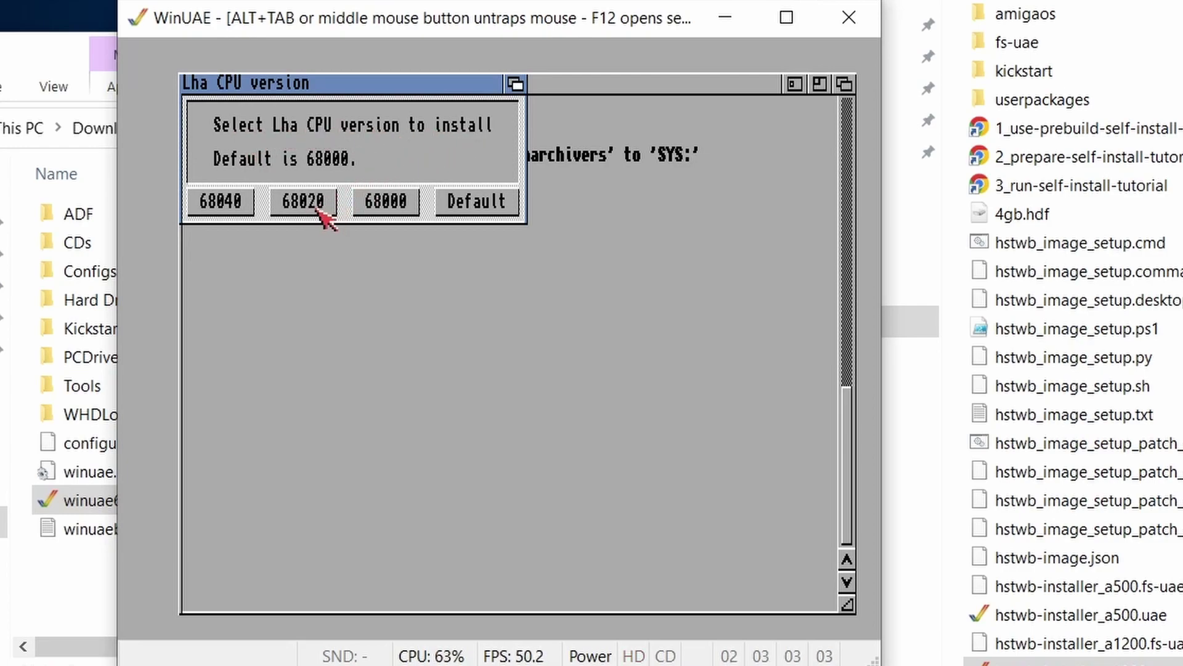
click(324, 209)
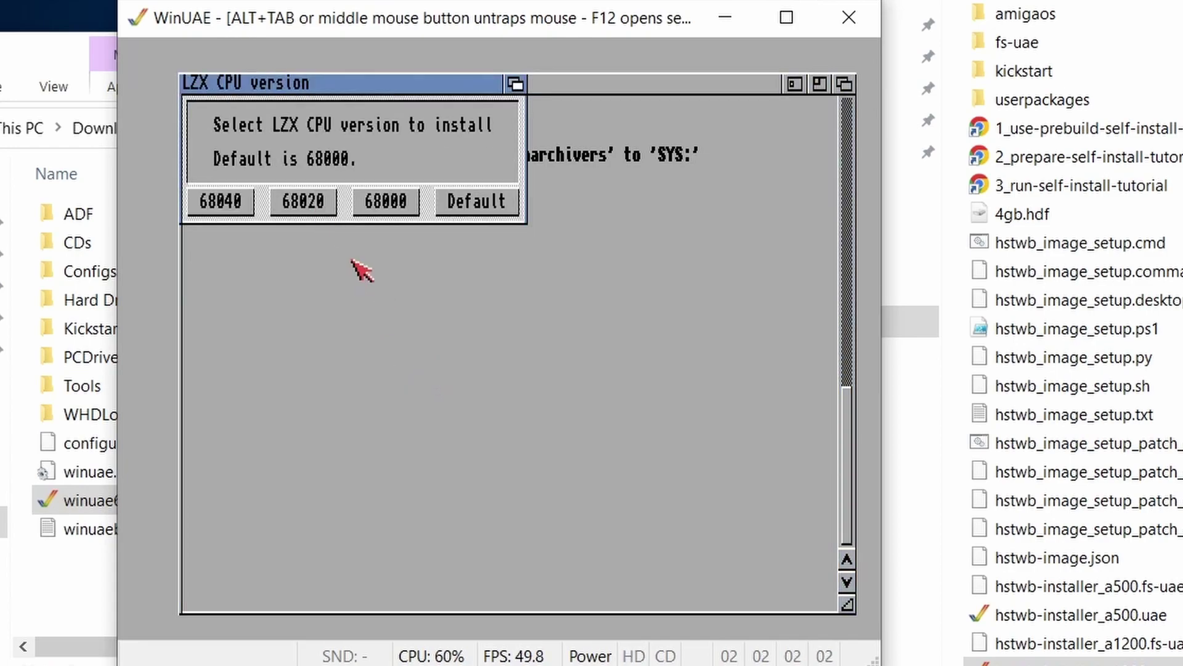
click(329, 209)
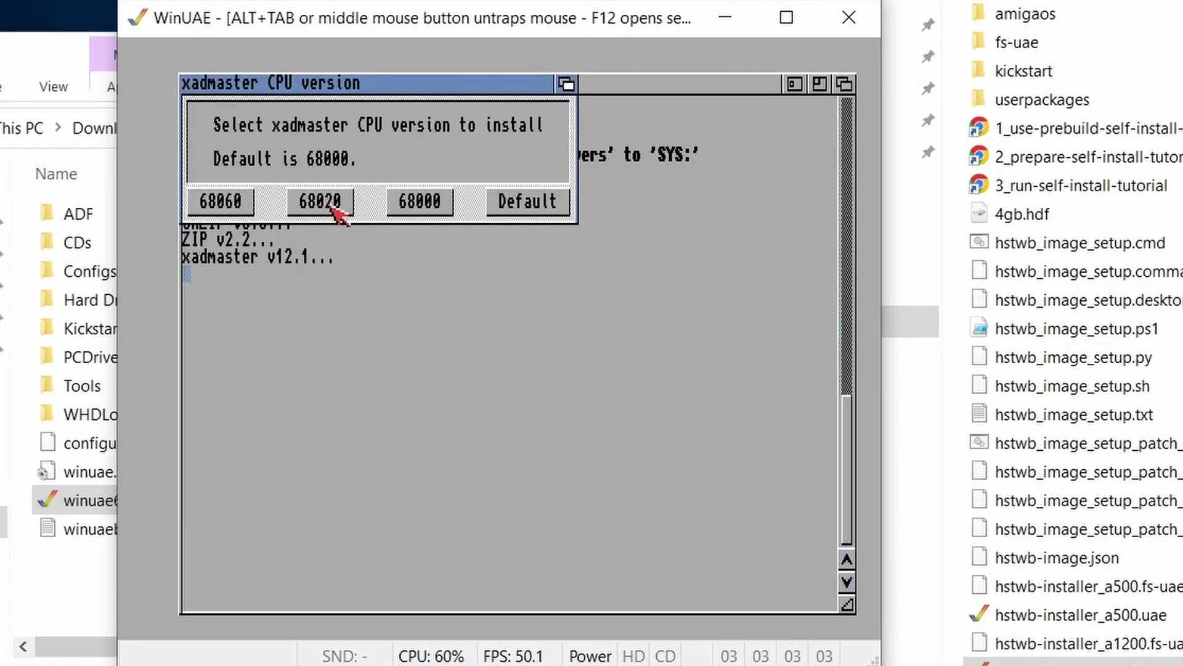
click(332, 203)
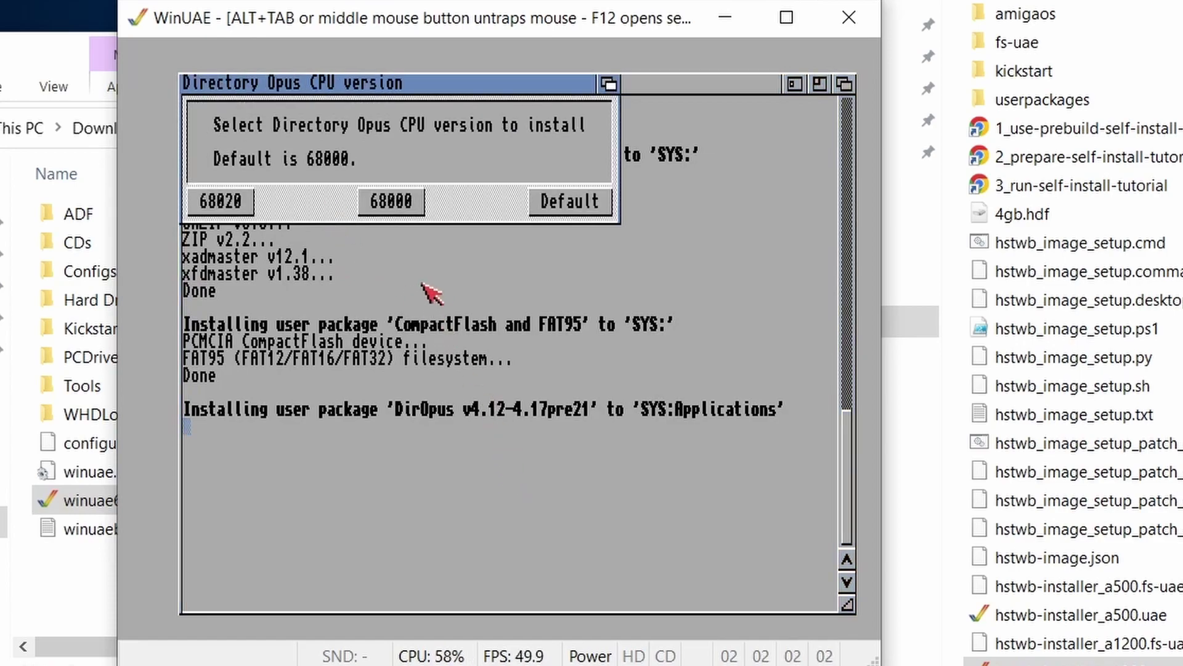
Step: Choose 68020 builds of Directory Opus and iGame, and set F10 as WHDLoad's quit key
click(246, 204)
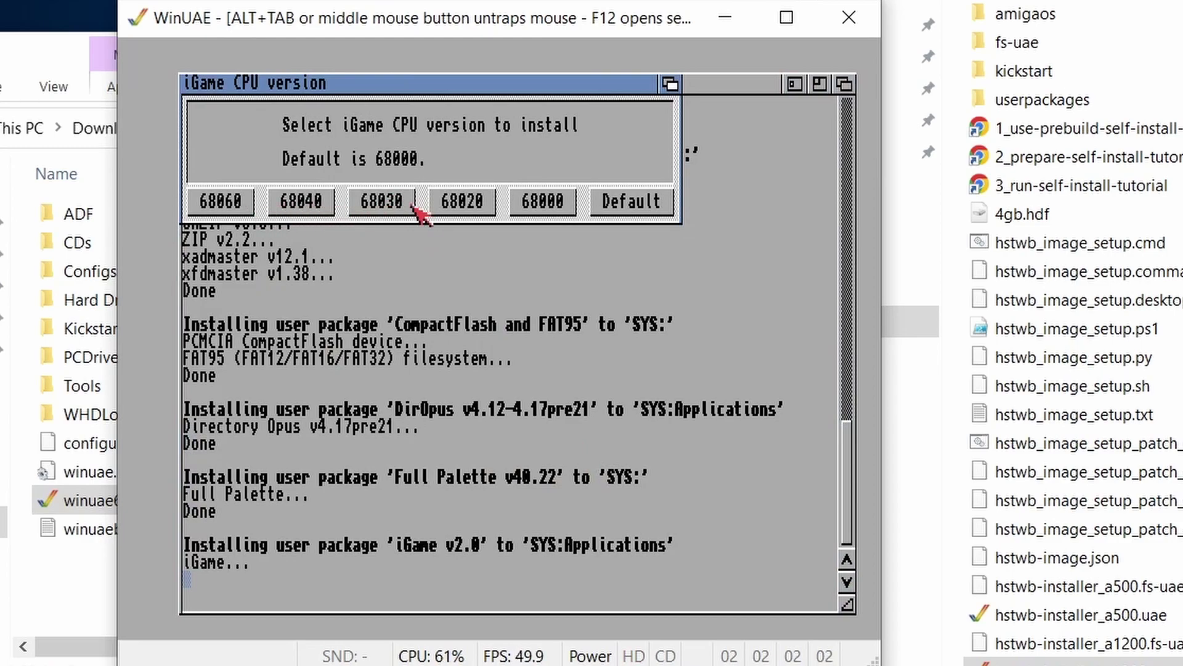
click(475, 208)
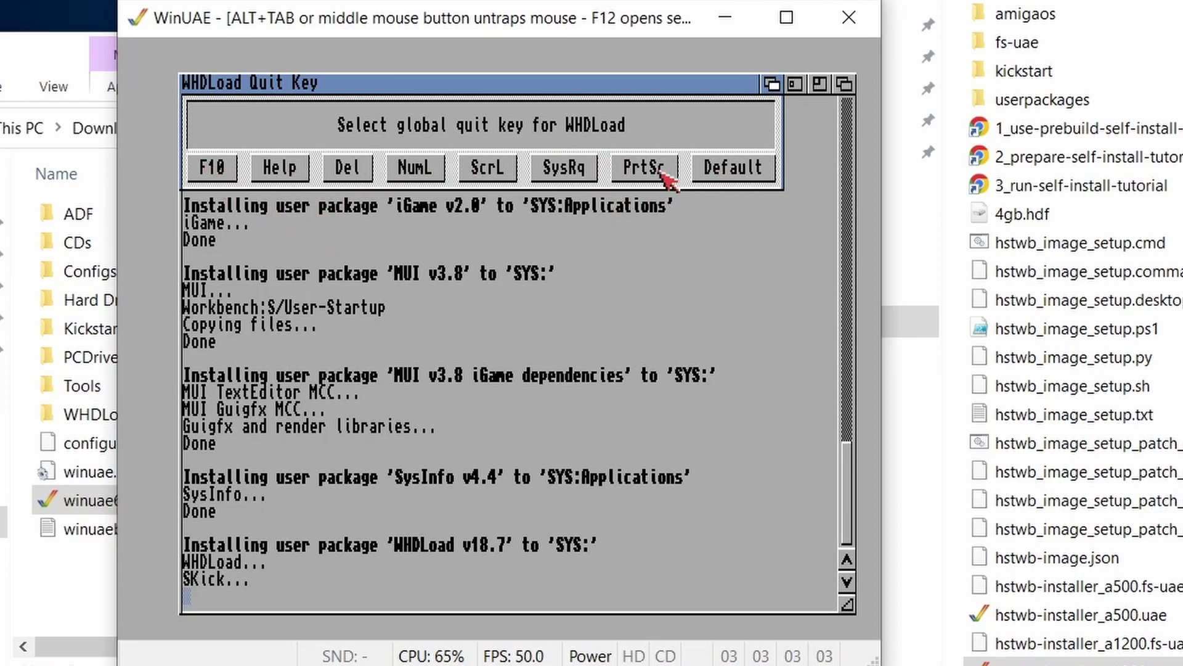
click(209, 174)
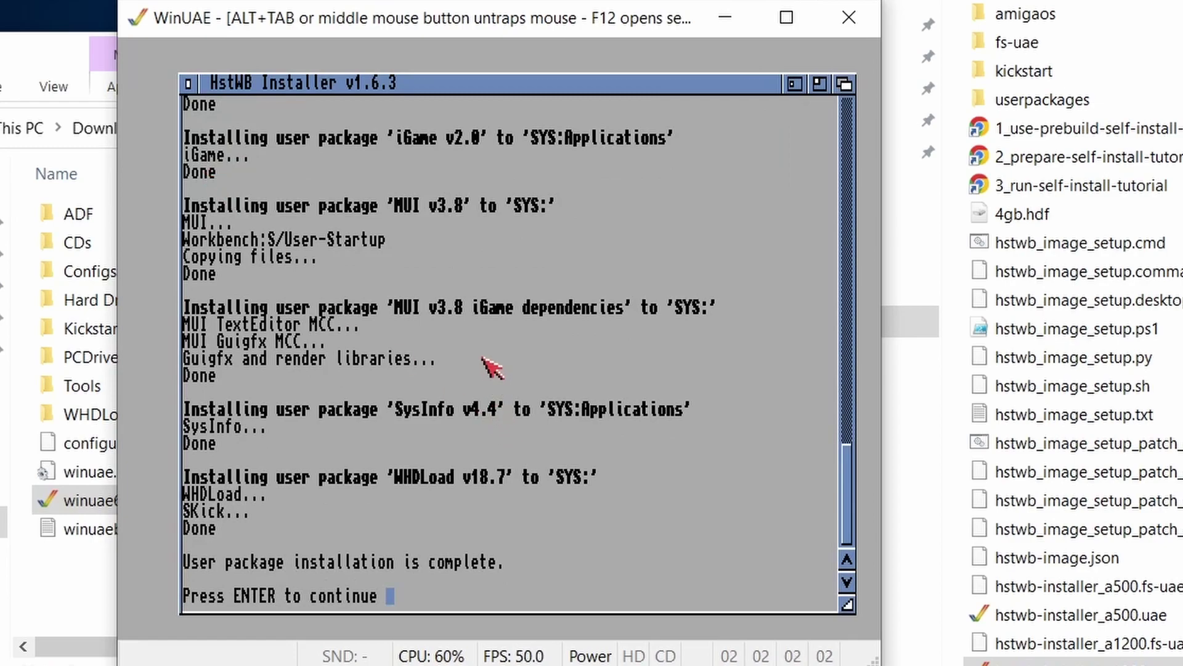
Step: Continue past the package installation log and let the Amiga reboot into Workbench
key(Return)
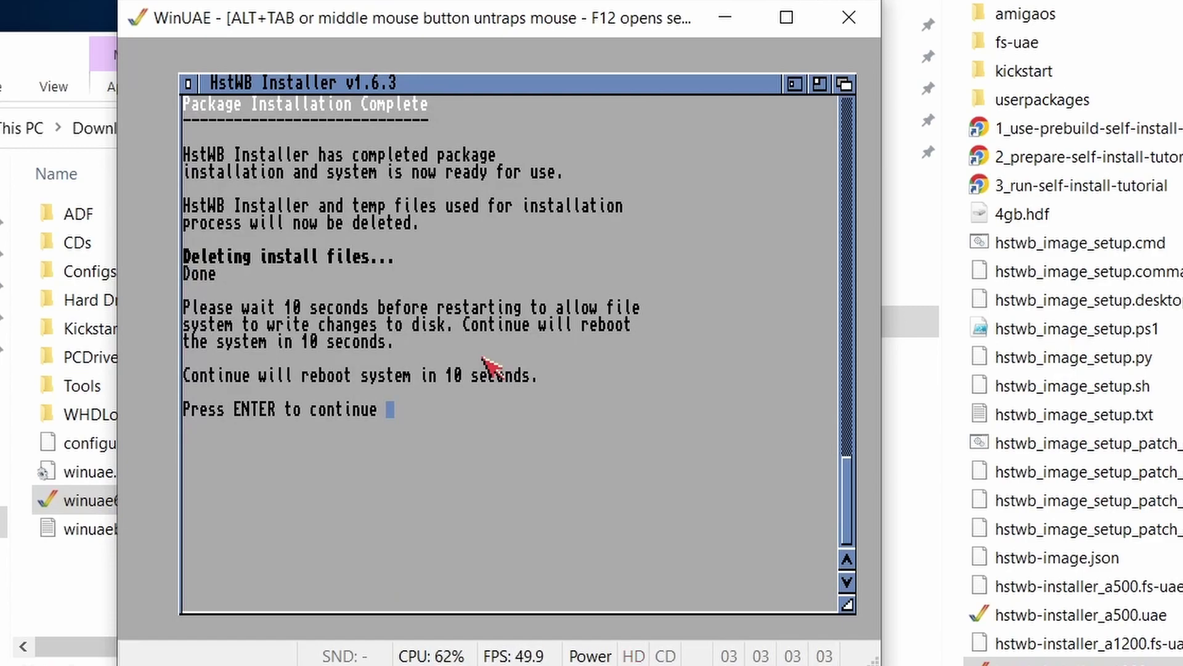
key(Return)
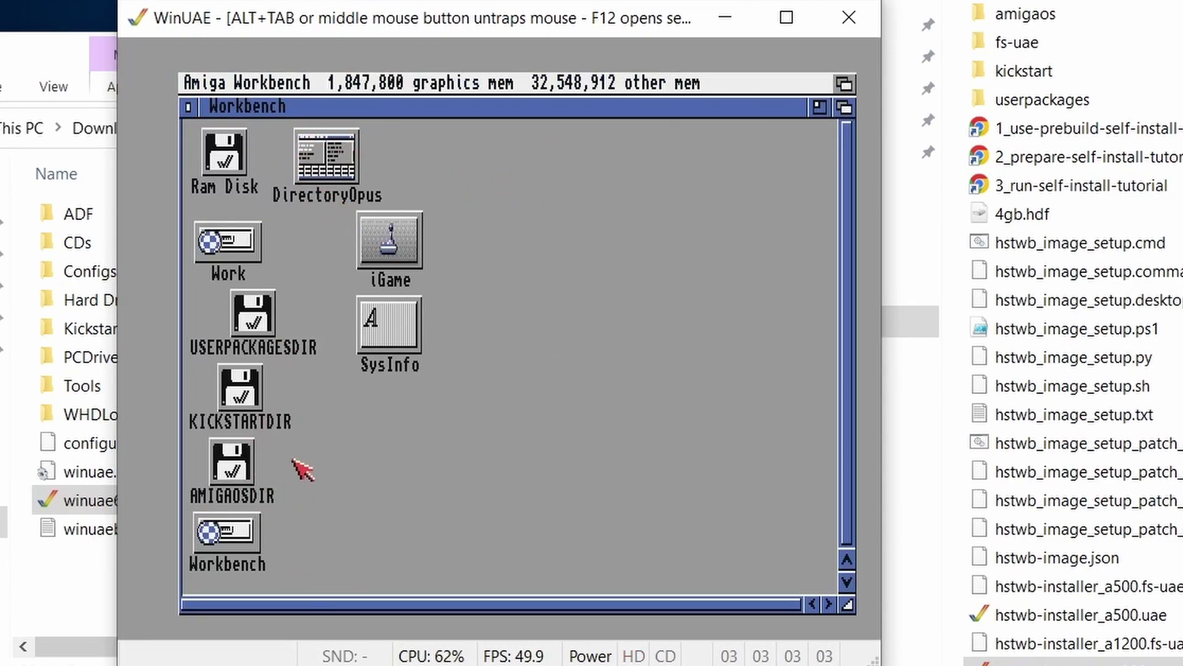
Step: Open the Workbench drive in an enlarged window and open its Applications drawer
click(257, 322)
click(242, 381)
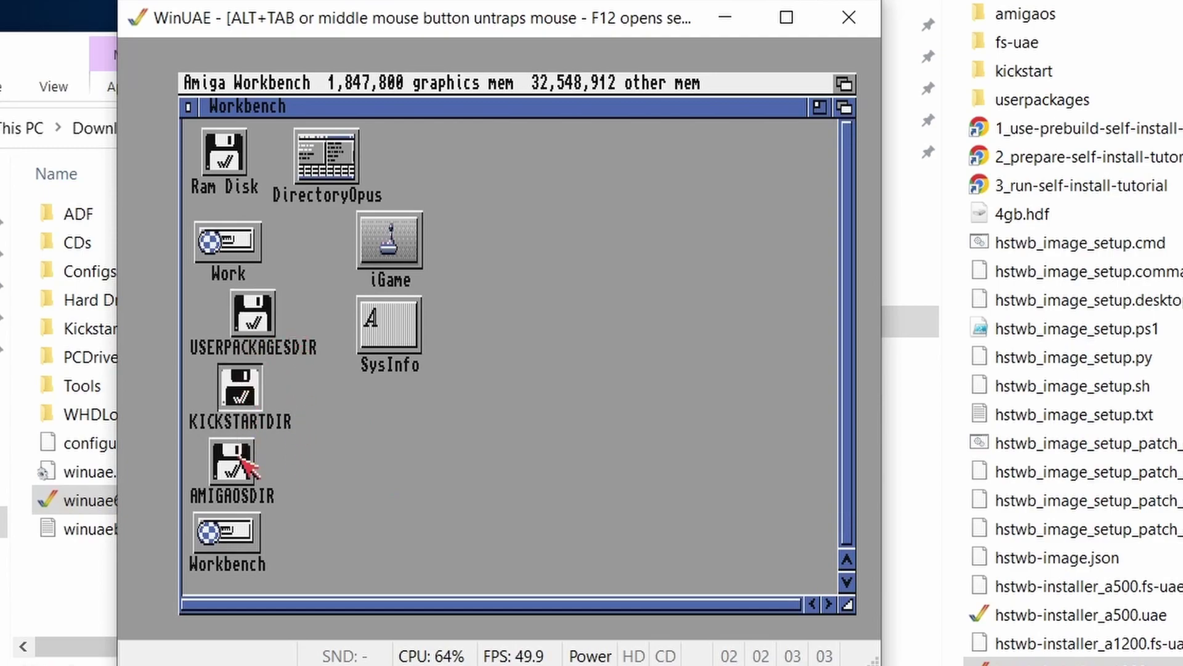
click(237, 466)
click(316, 471)
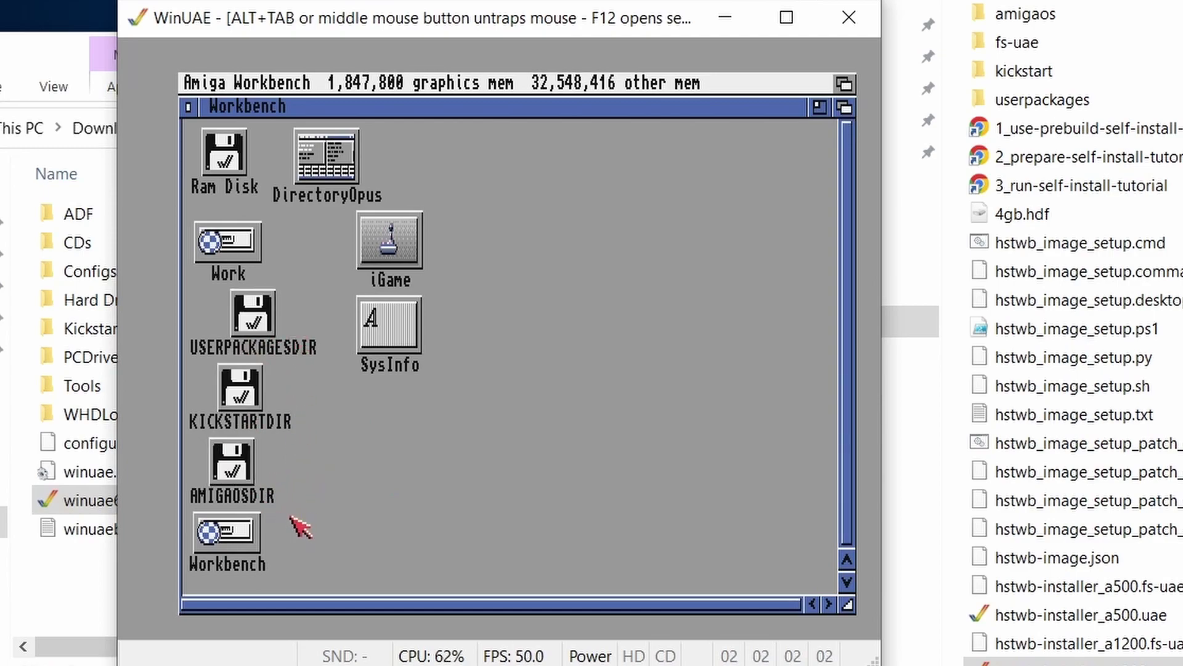
double_click(244, 533)
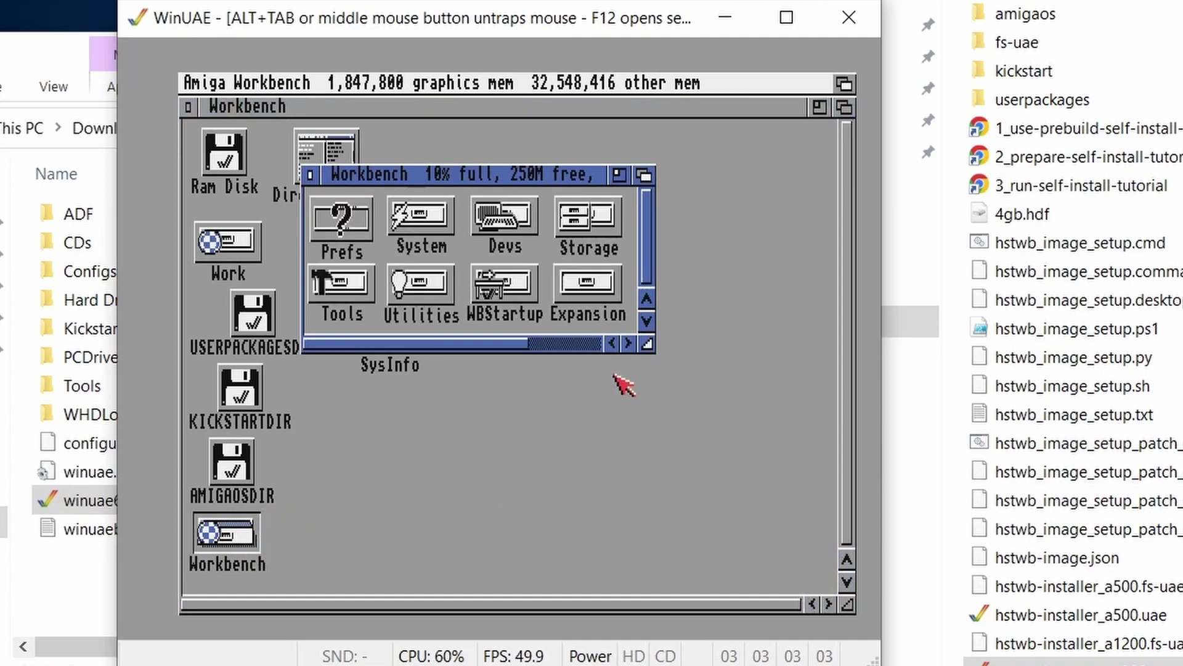
drag(647, 343, 778, 397)
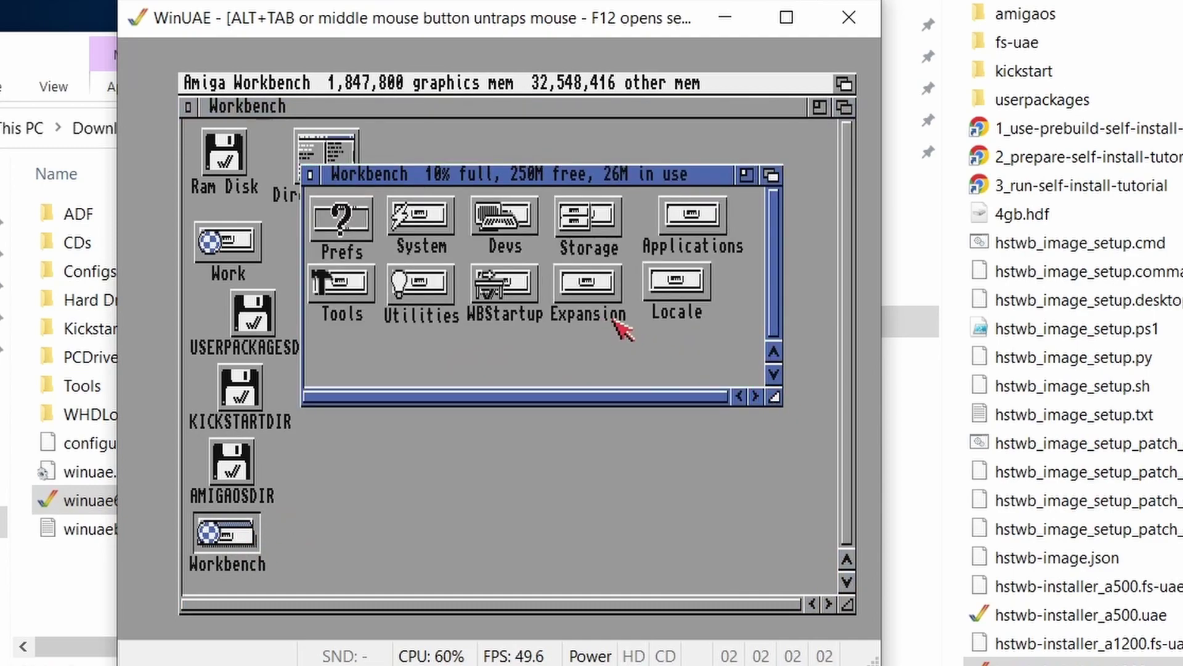
double_click(702, 213)
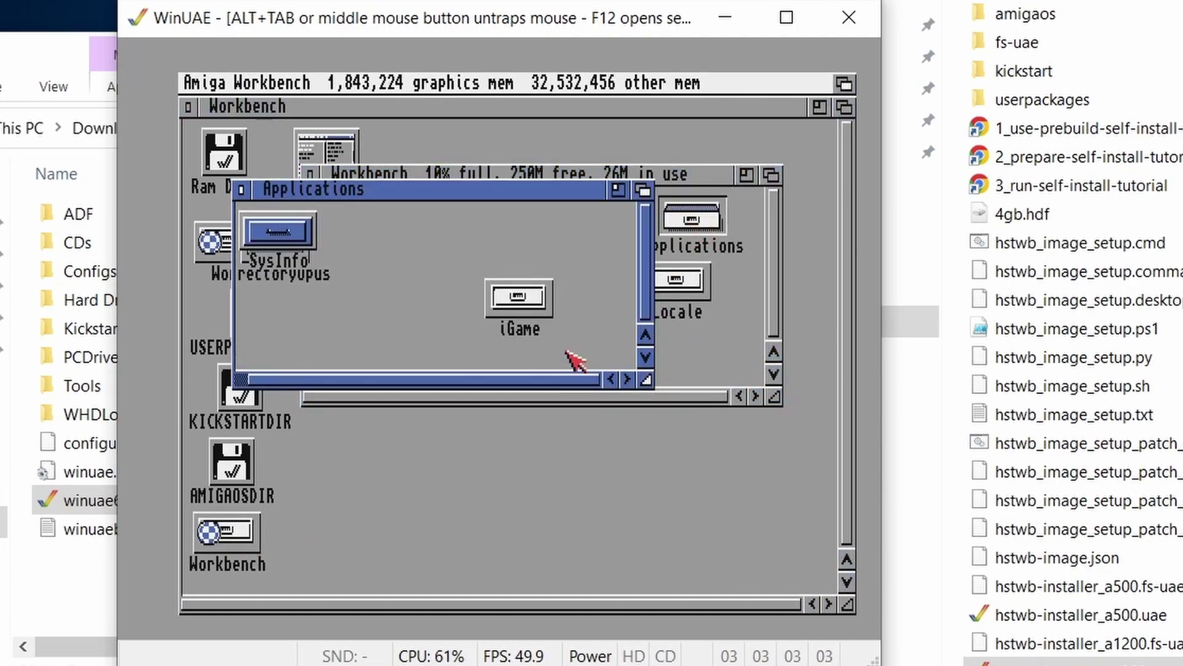
Step: Clean up the Applications drawer icons, open the DirectoryOpus drawer, and reposition both windows
right_click(323, 82)
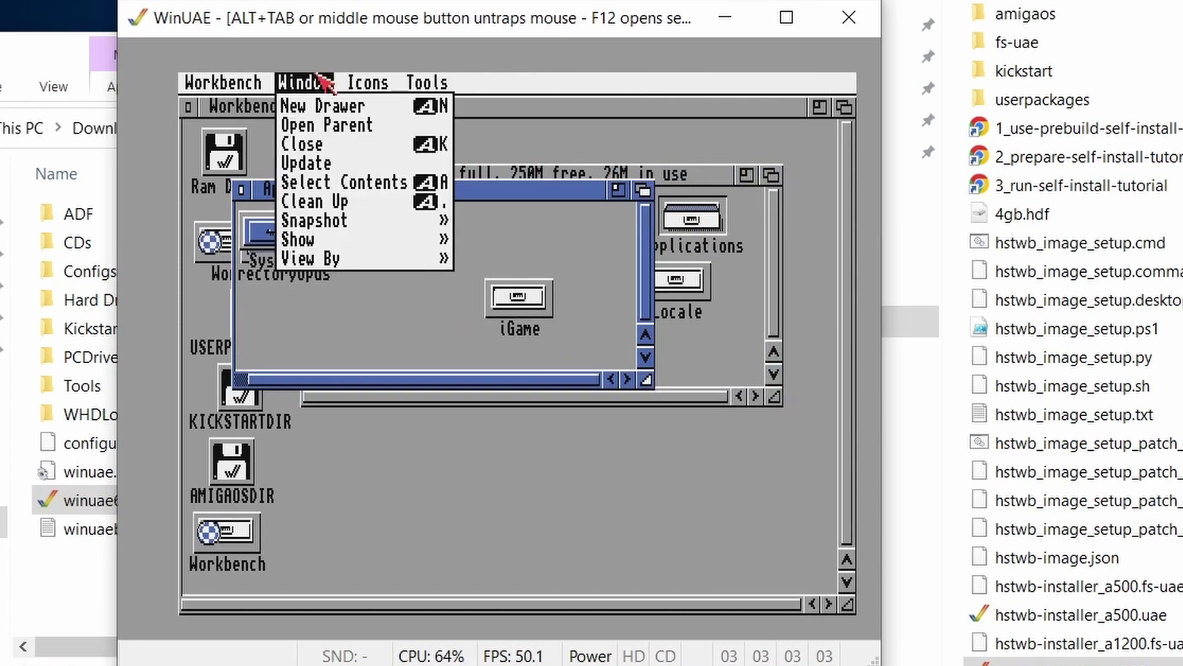
right_click(346, 202)
click(300, 243)
double_click(299, 243)
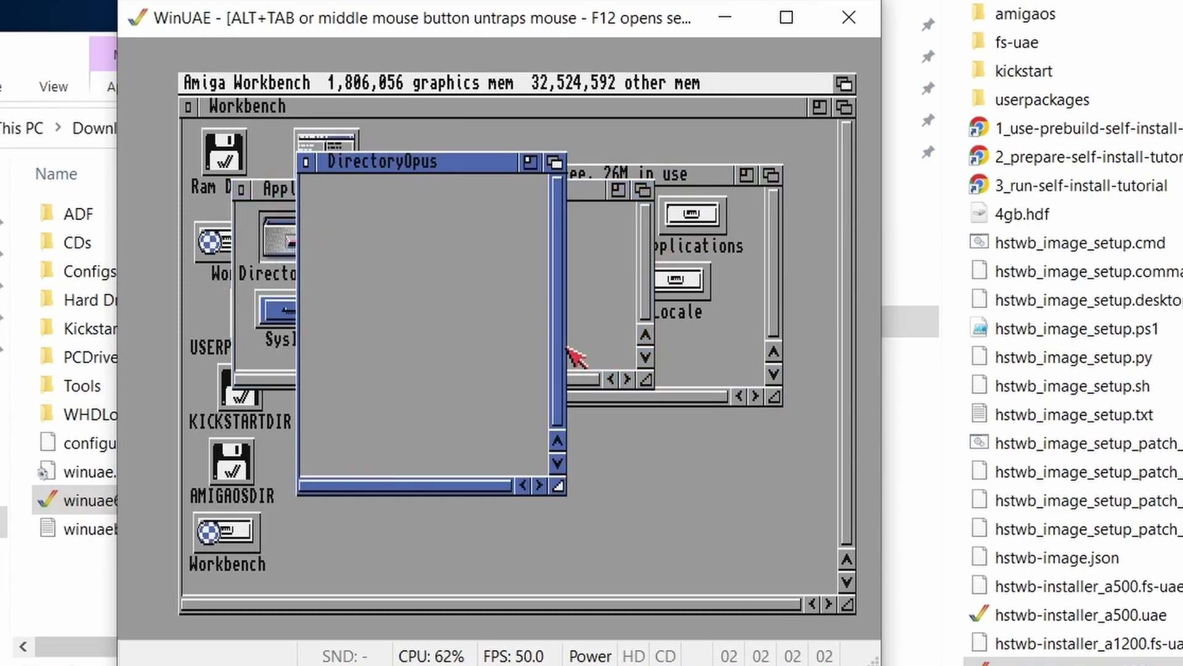
click(307, 162)
drag(266, 188, 300, 238)
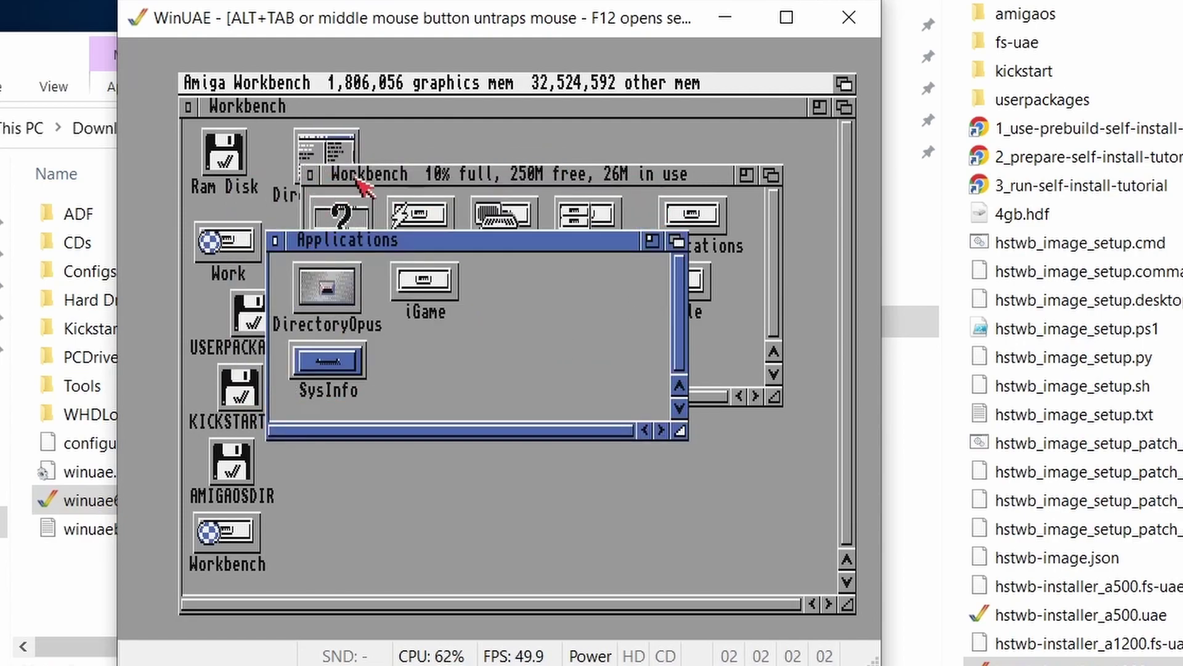
drag(360, 176, 441, 194)
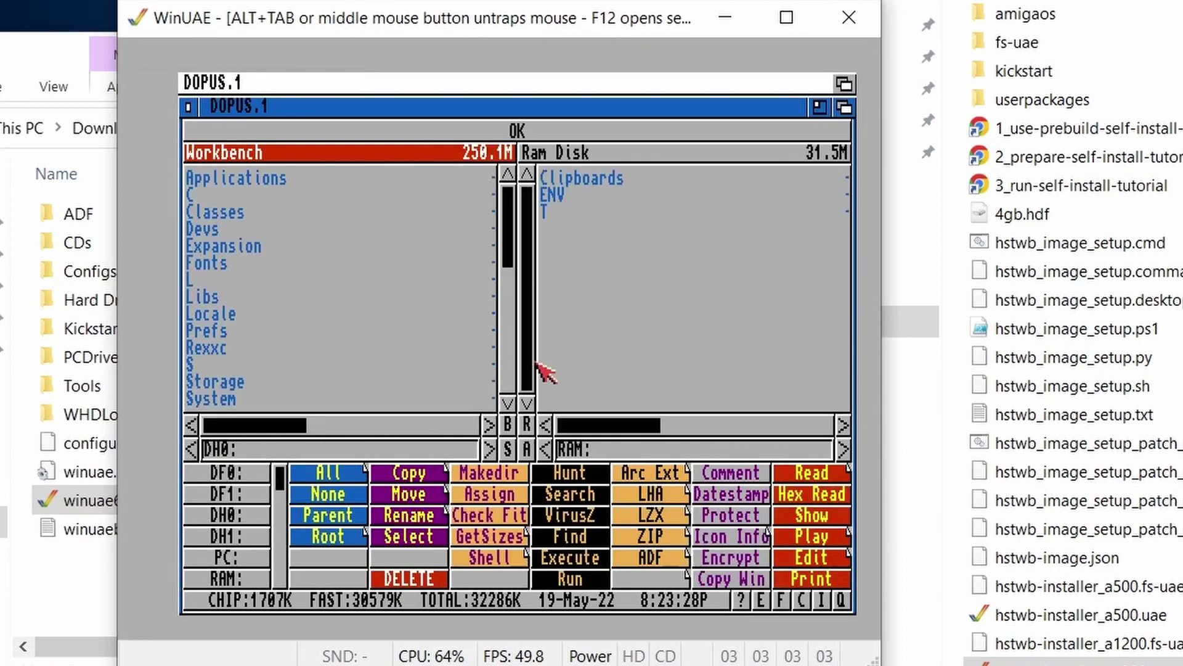
Step: Quit Directory Opus, then close the SysInfo drawer, Applications and Workbench windows
drag(213, 80, 233, 265)
click(472, 389)
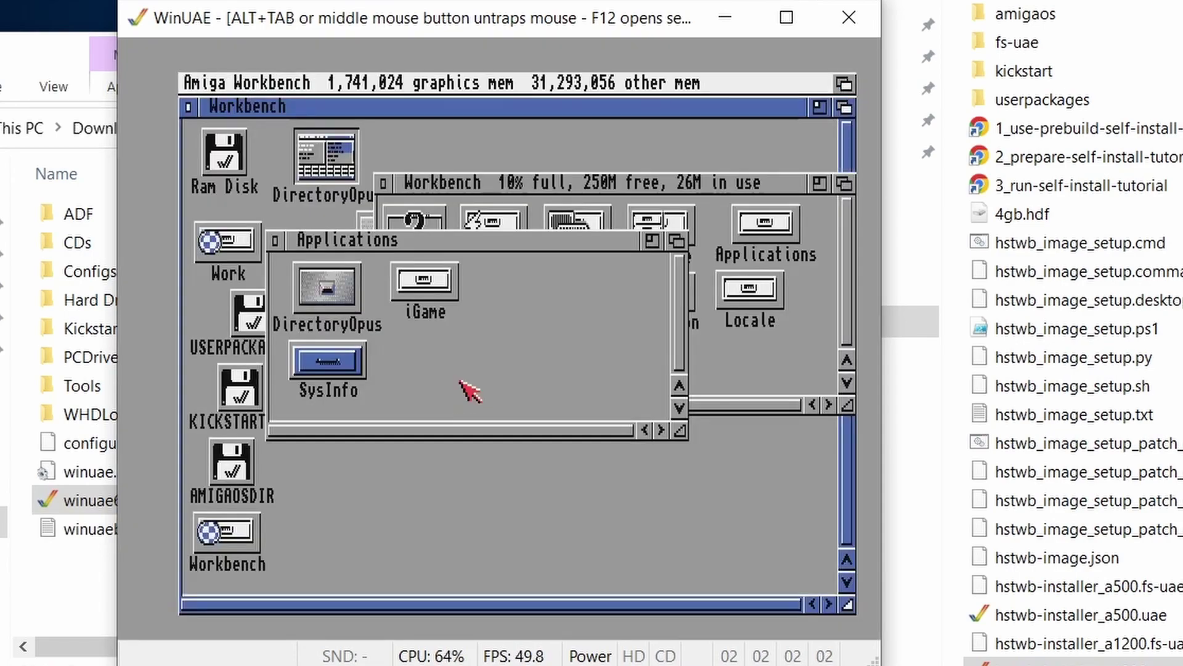
double_click(331, 365)
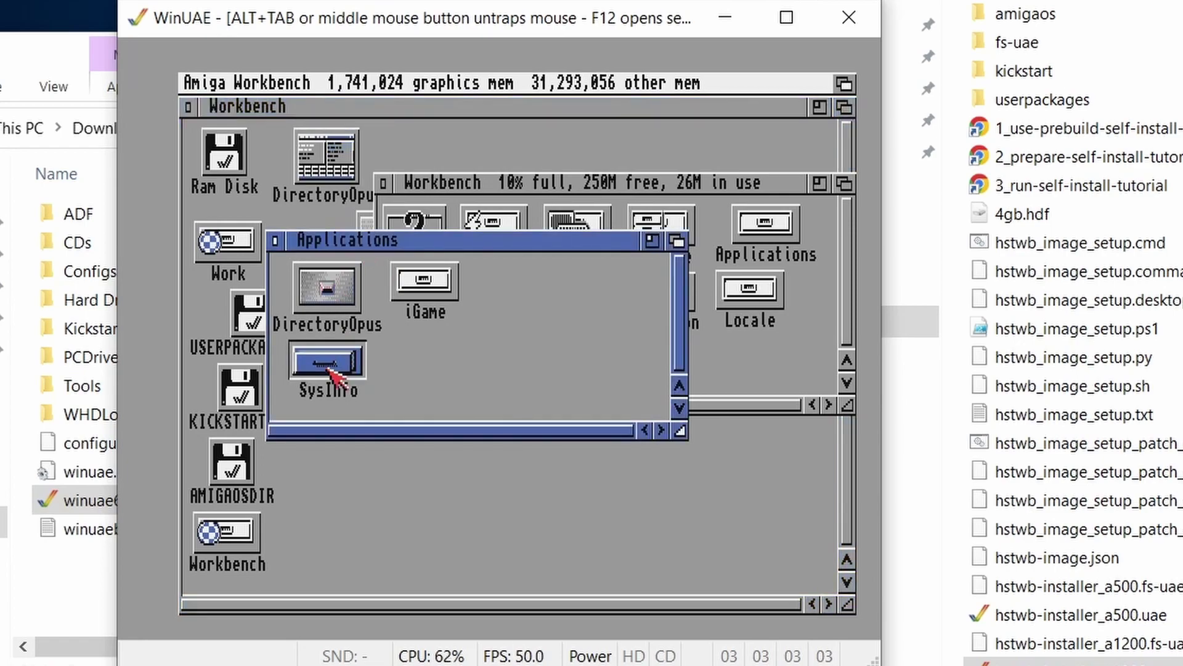
click(200, 312)
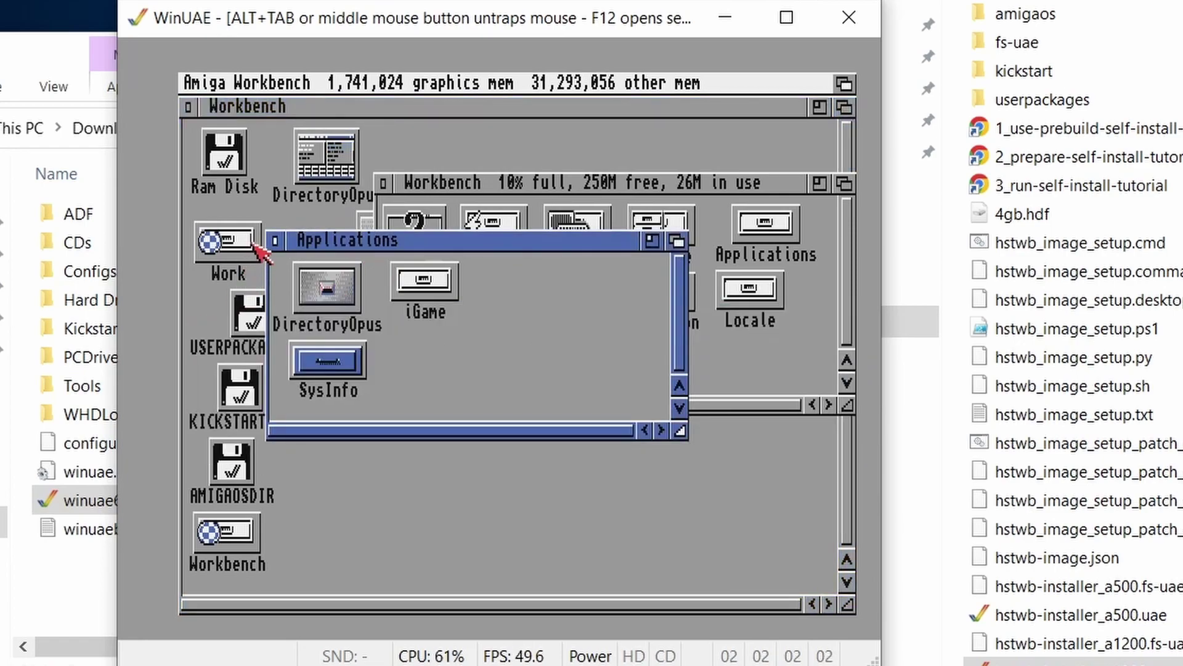
click(275, 240)
click(383, 183)
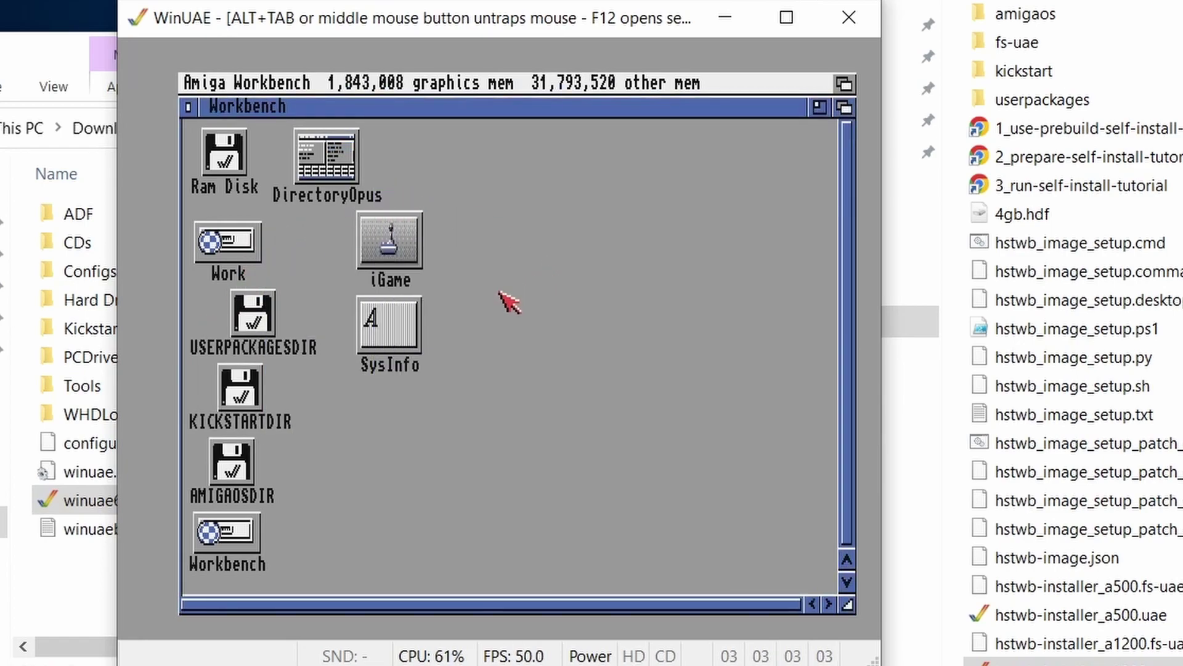
Step: Launch and quit SysInfo, then open, enlarge and close the Work partition window
double_click(399, 330)
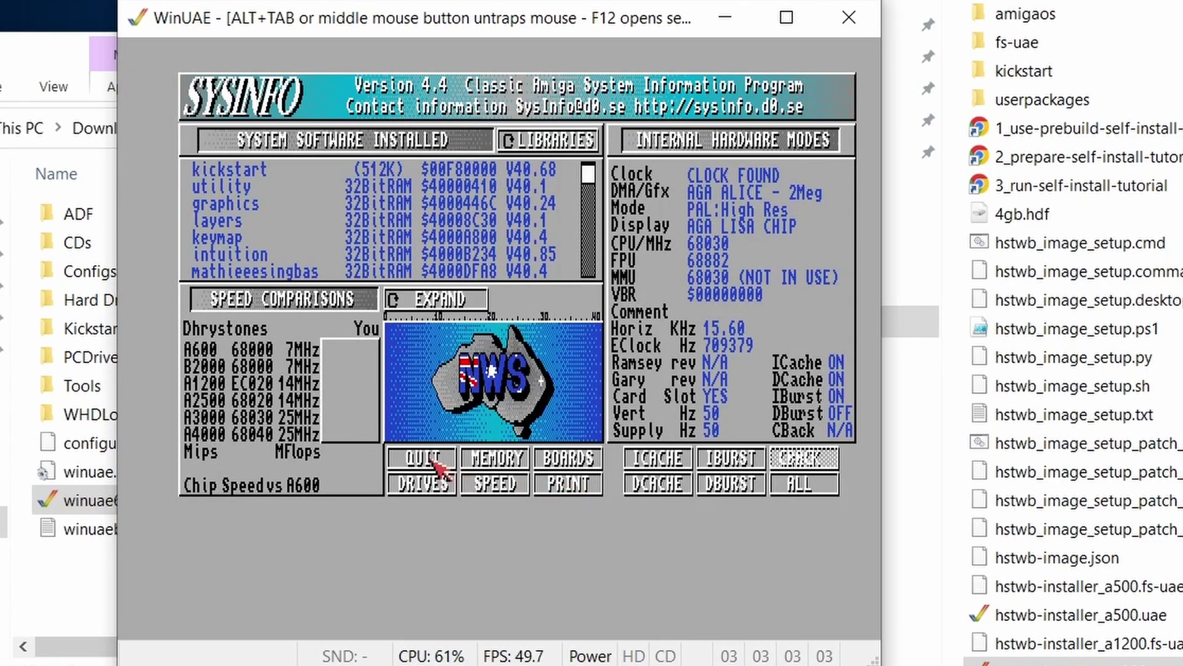
key(Escape)
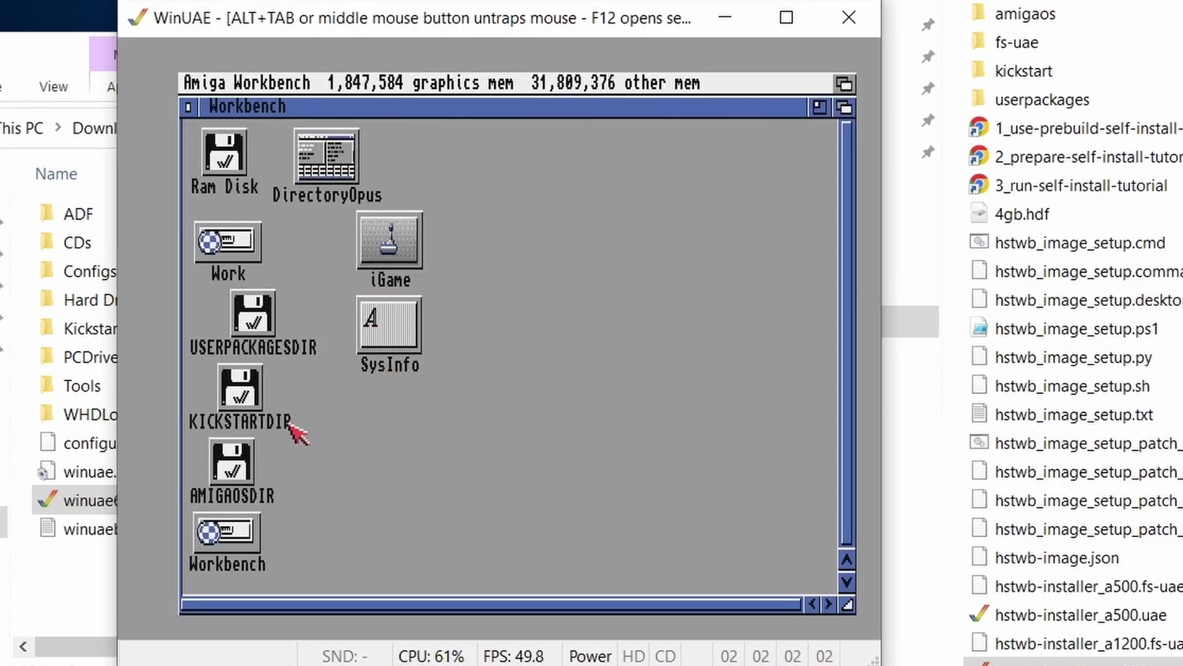
double_click(232, 248)
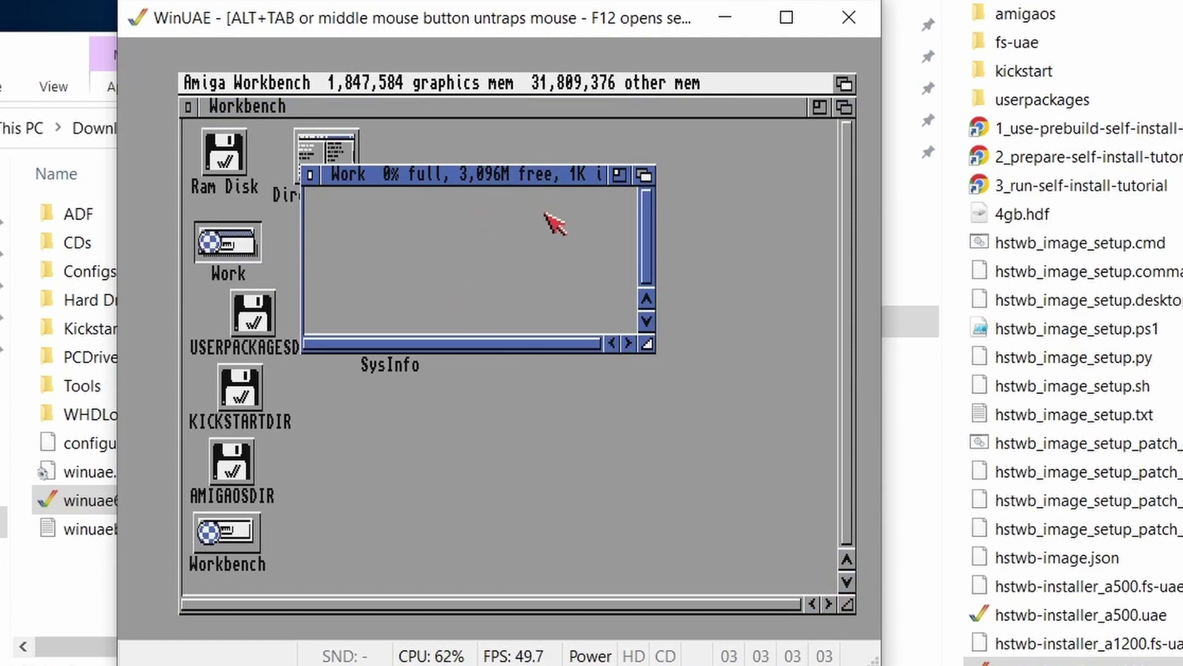
drag(647, 343, 786, 377)
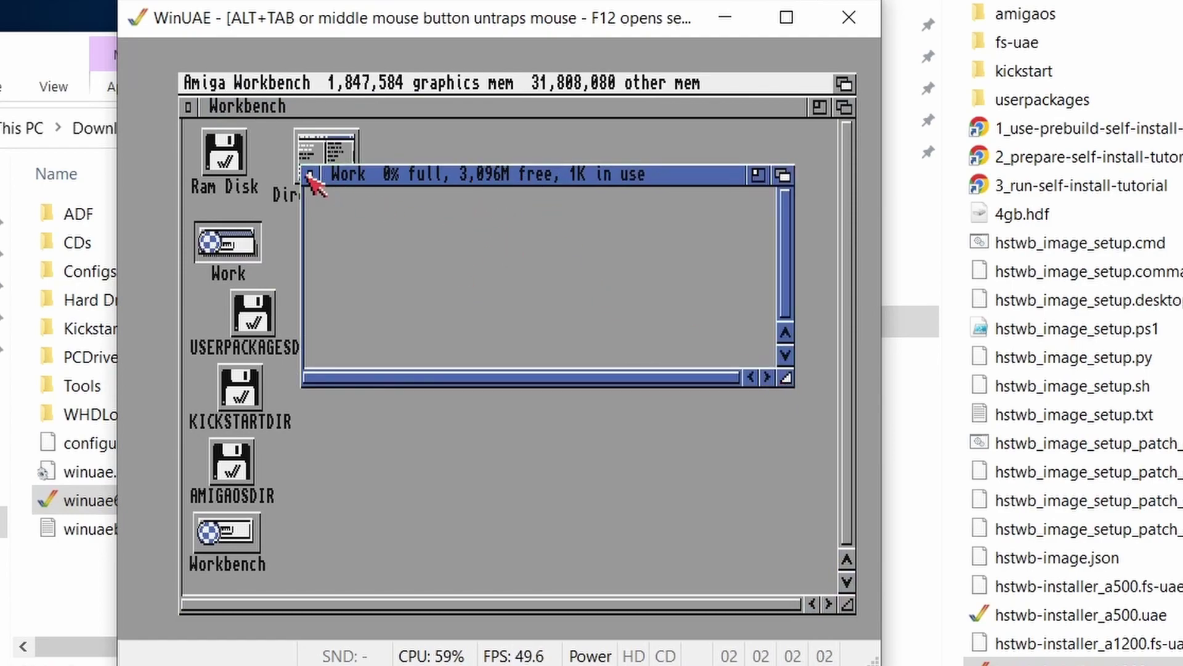
click(310, 176)
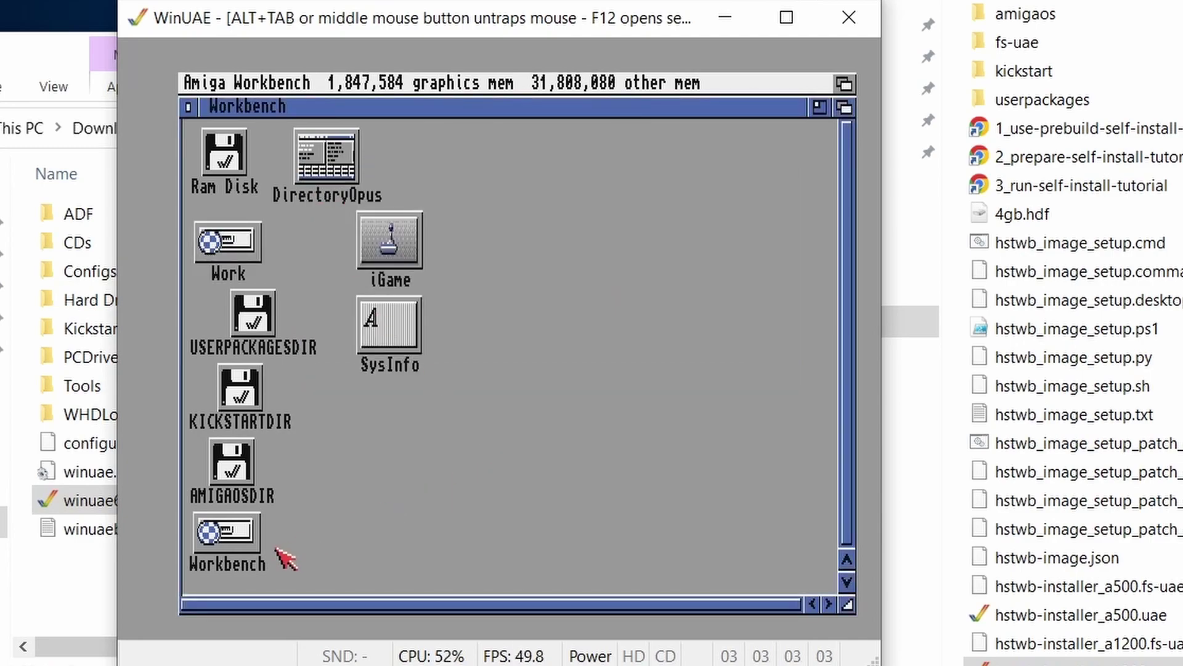
Step: Move SysInfo below DirectoryOpus in Applications, close the windows, and release the mouse to Windows
double_click(234, 543)
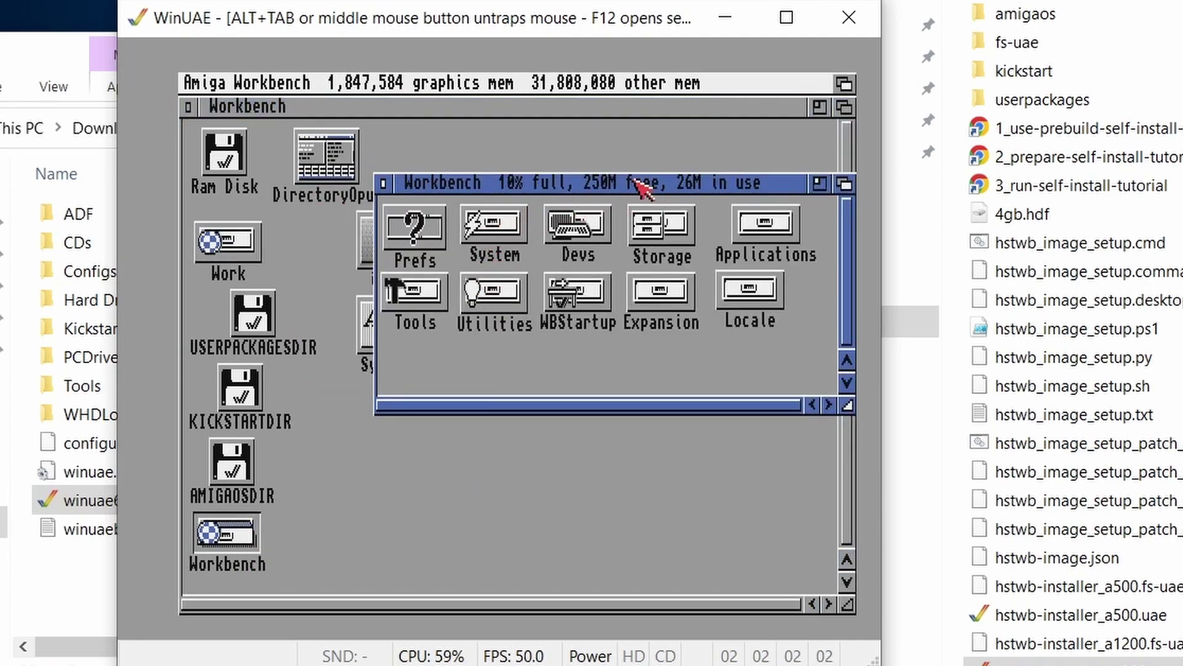
click(383, 183)
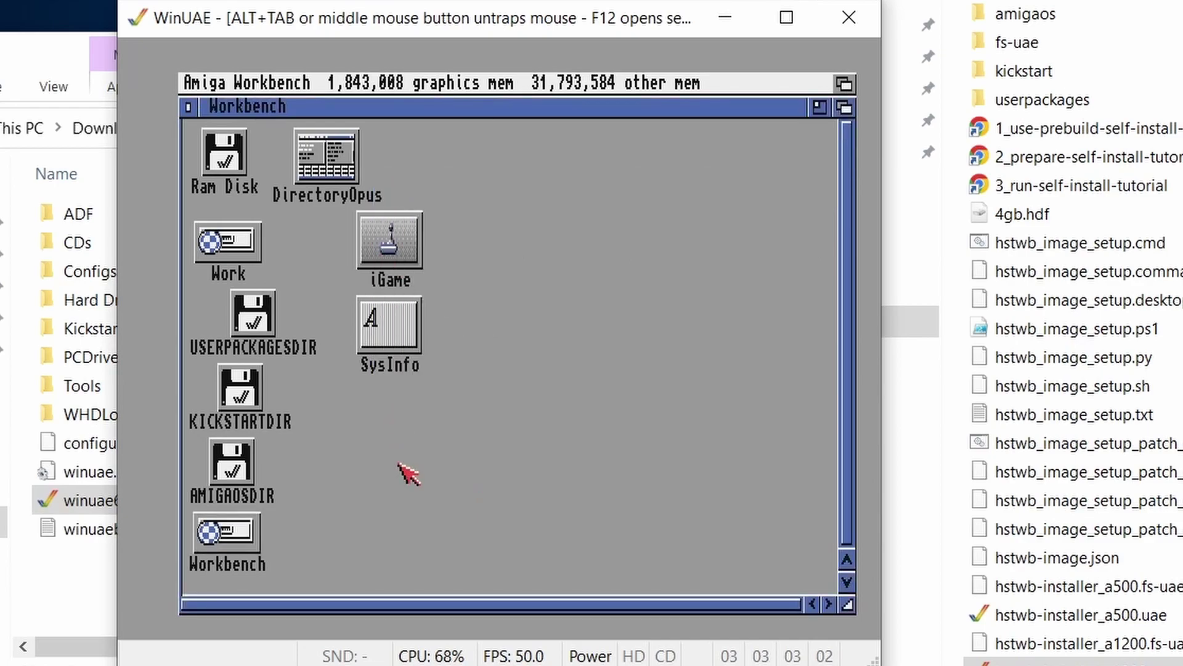
double_click(743, 233)
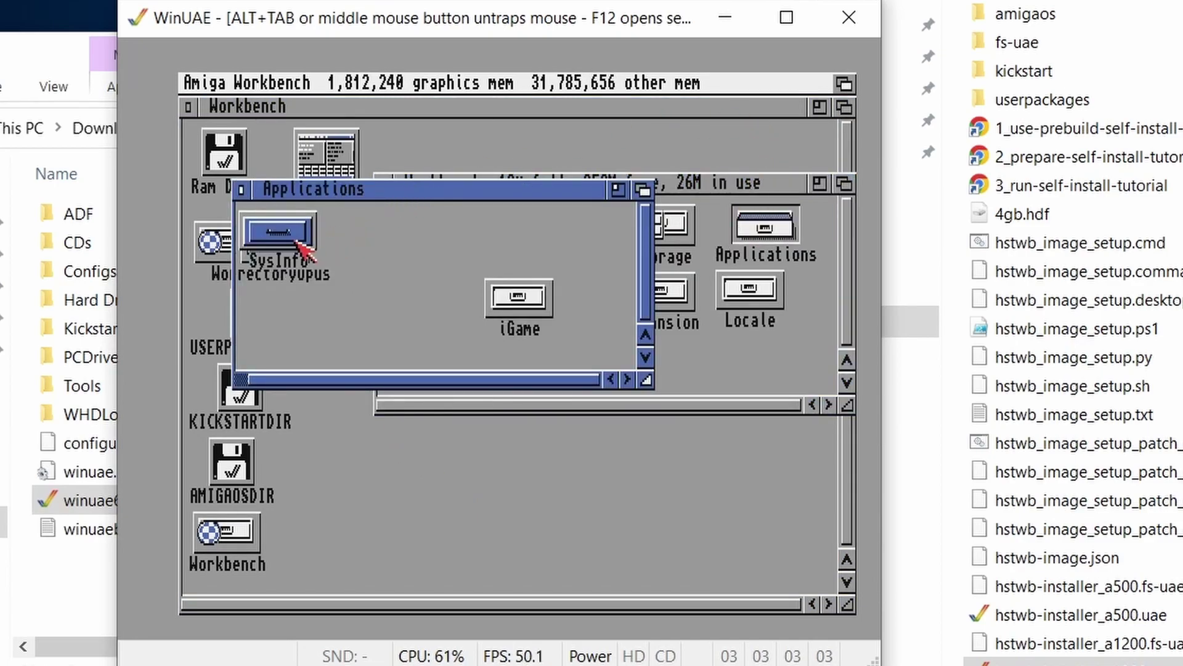
drag(292, 242, 290, 325)
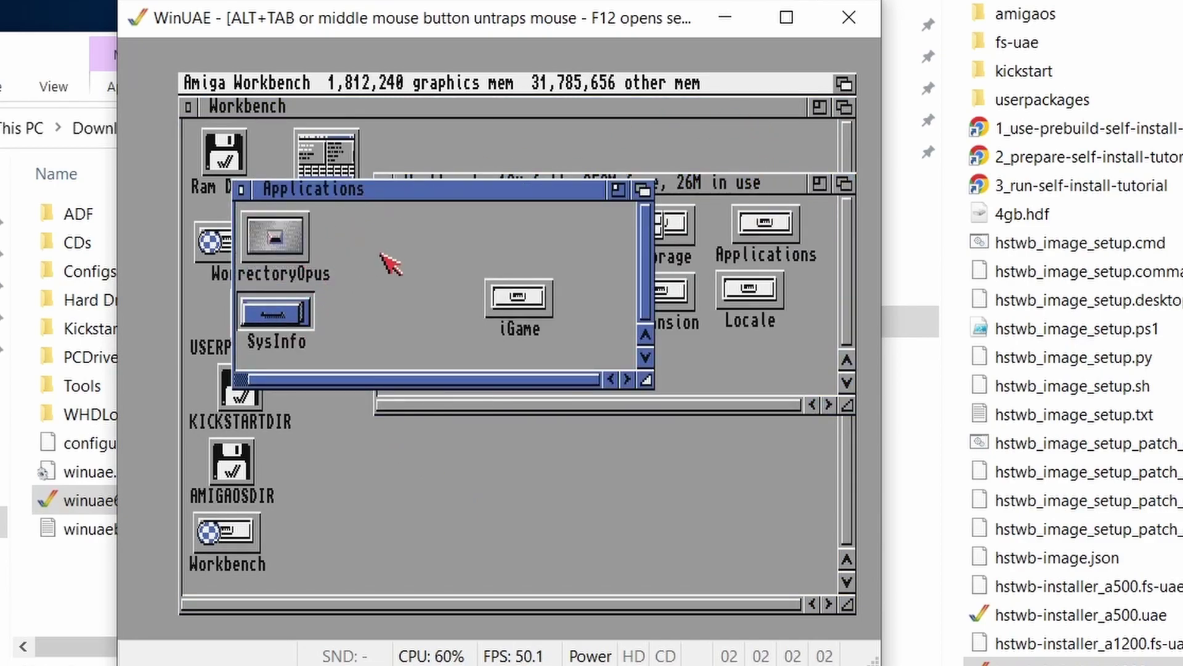
click(241, 190)
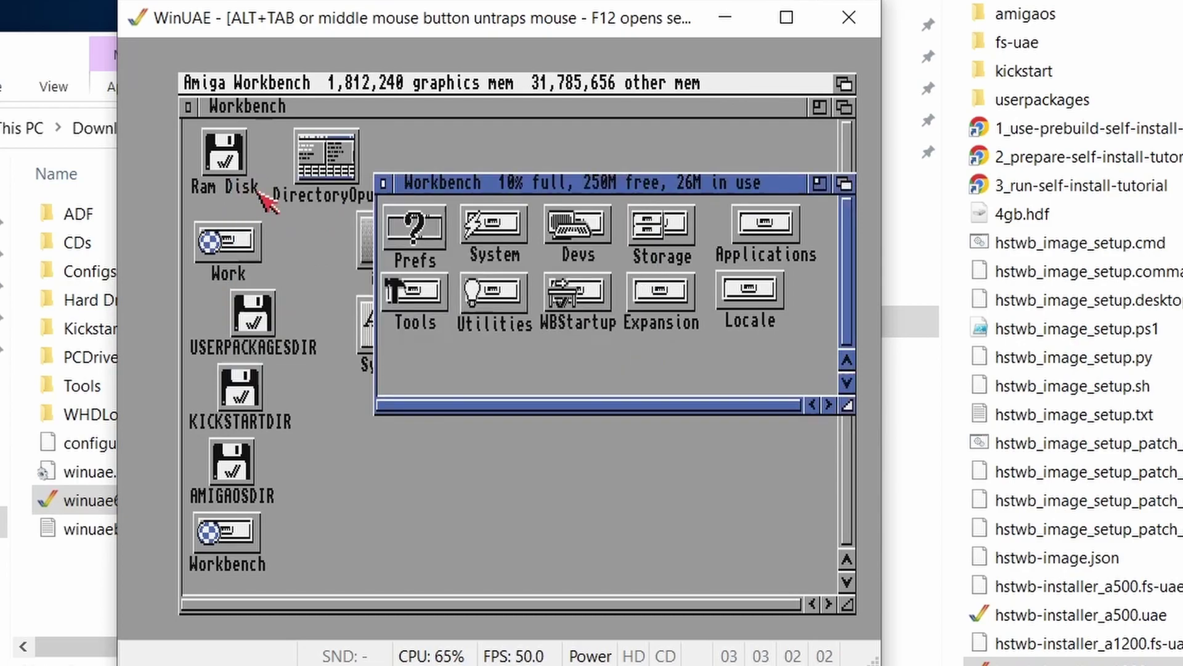
click(383, 183)
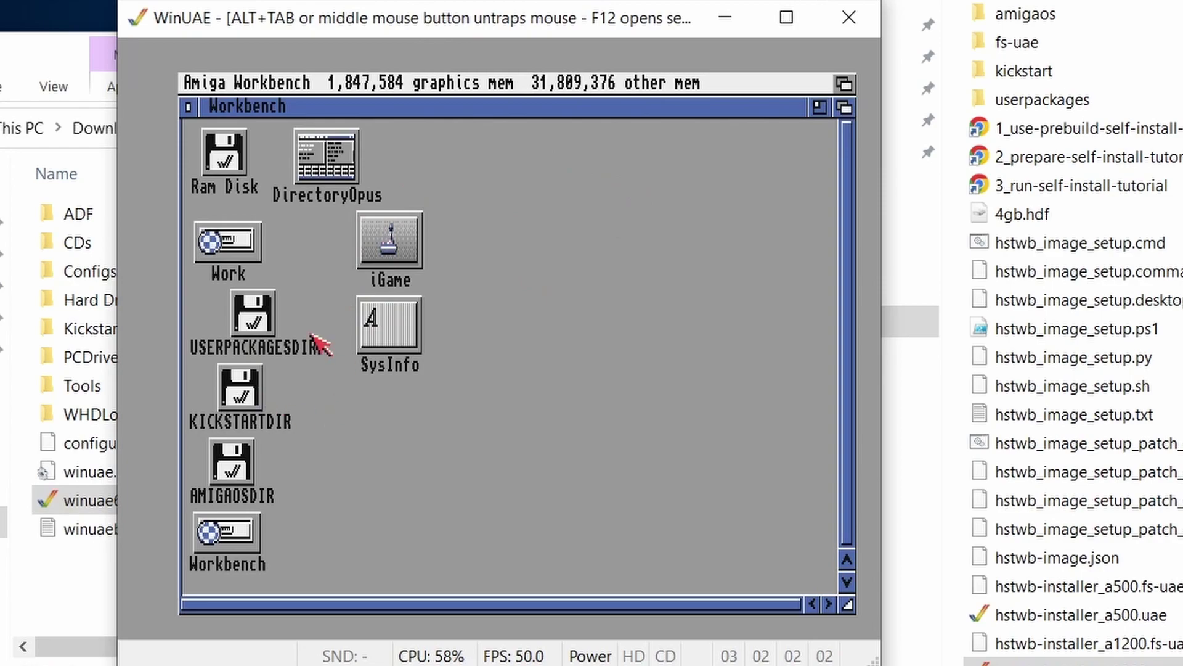
middle_click(521, 450)
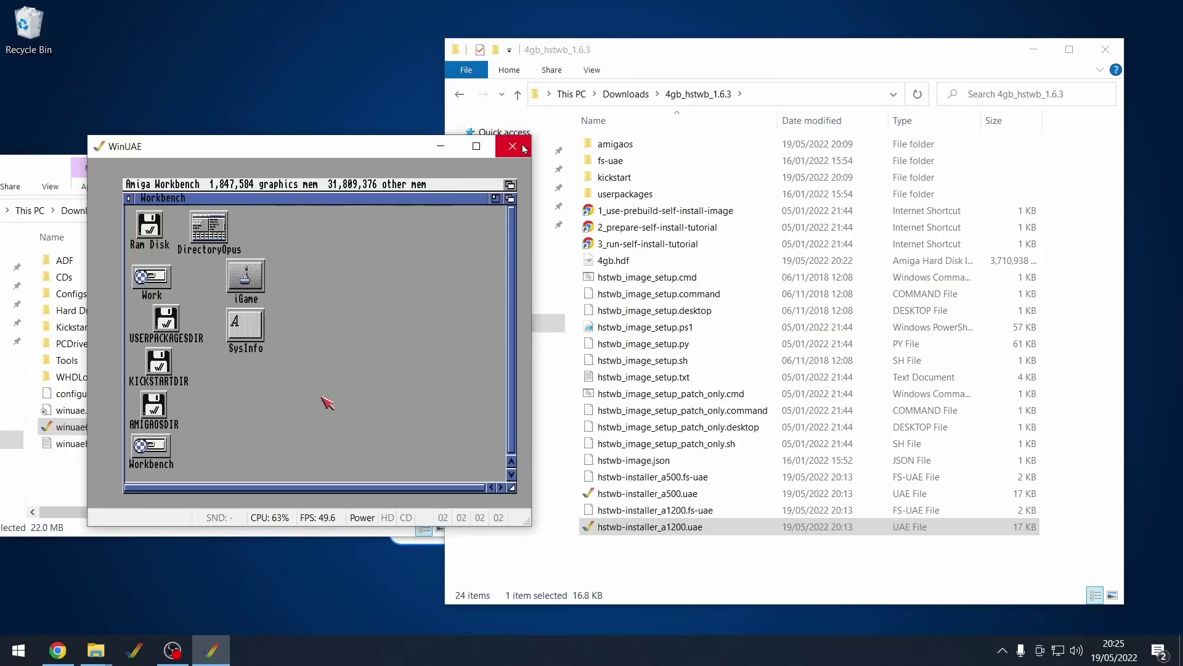
Step: Close WinUAE, shift the 4gb_hstwb_1.6.3 folder window left, and check 4gb.hdf's 3.53 GB size
click(848, 18)
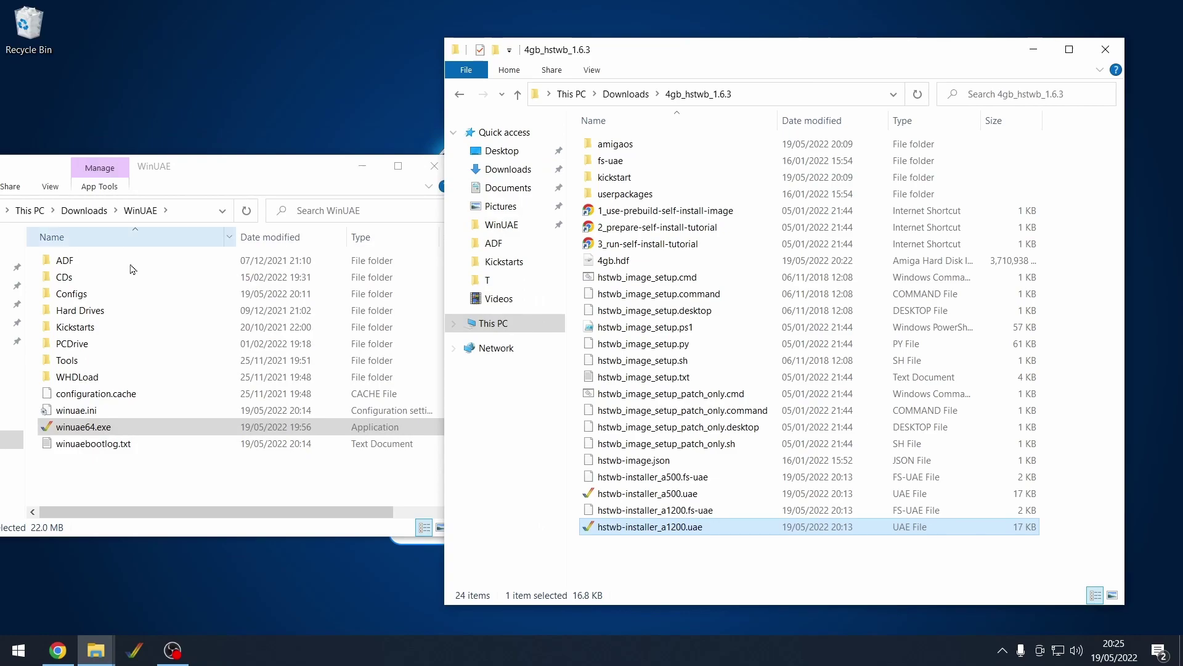
click(670, 555)
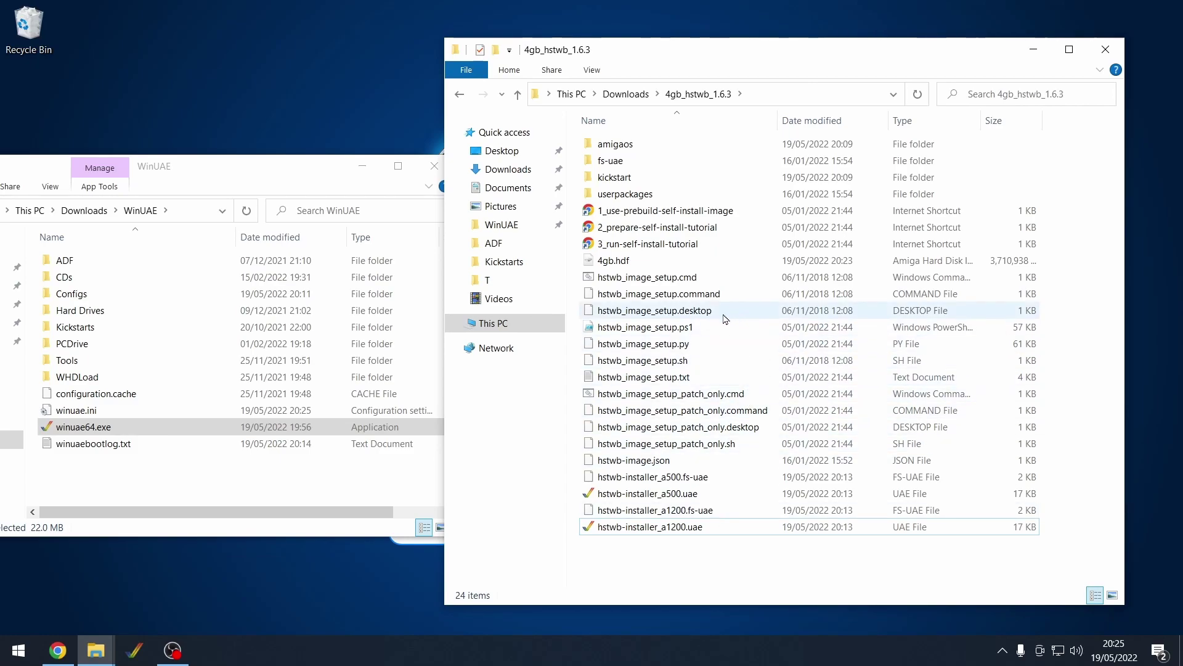
drag(793, 62, 655, 66)
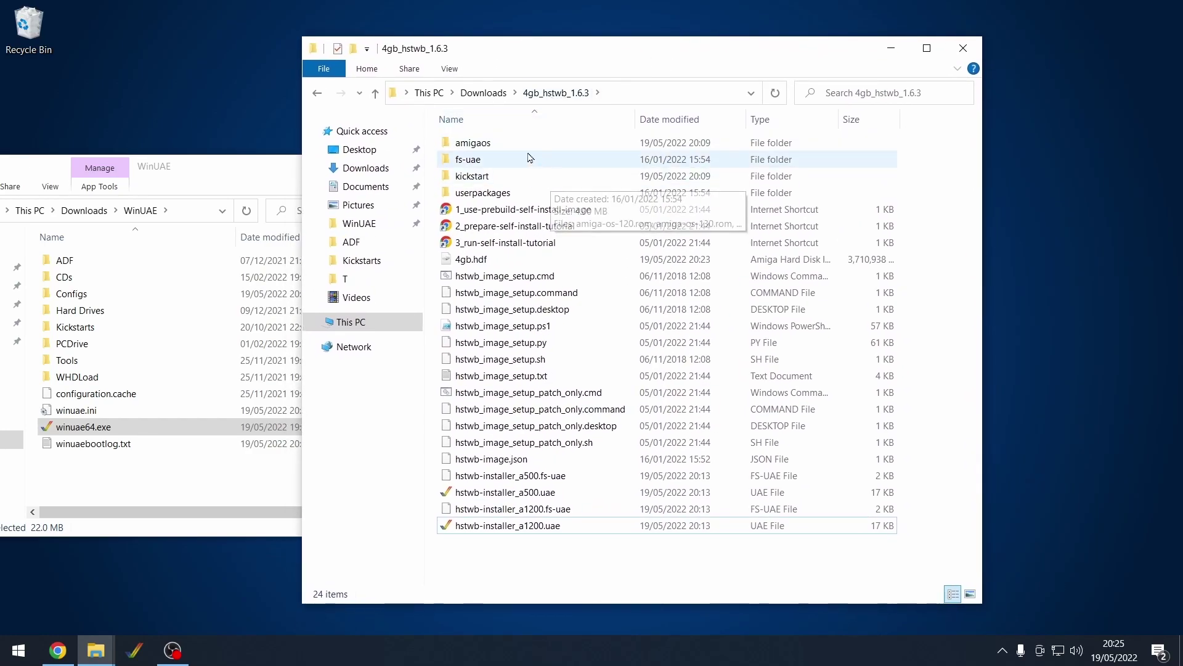
click(467, 264)
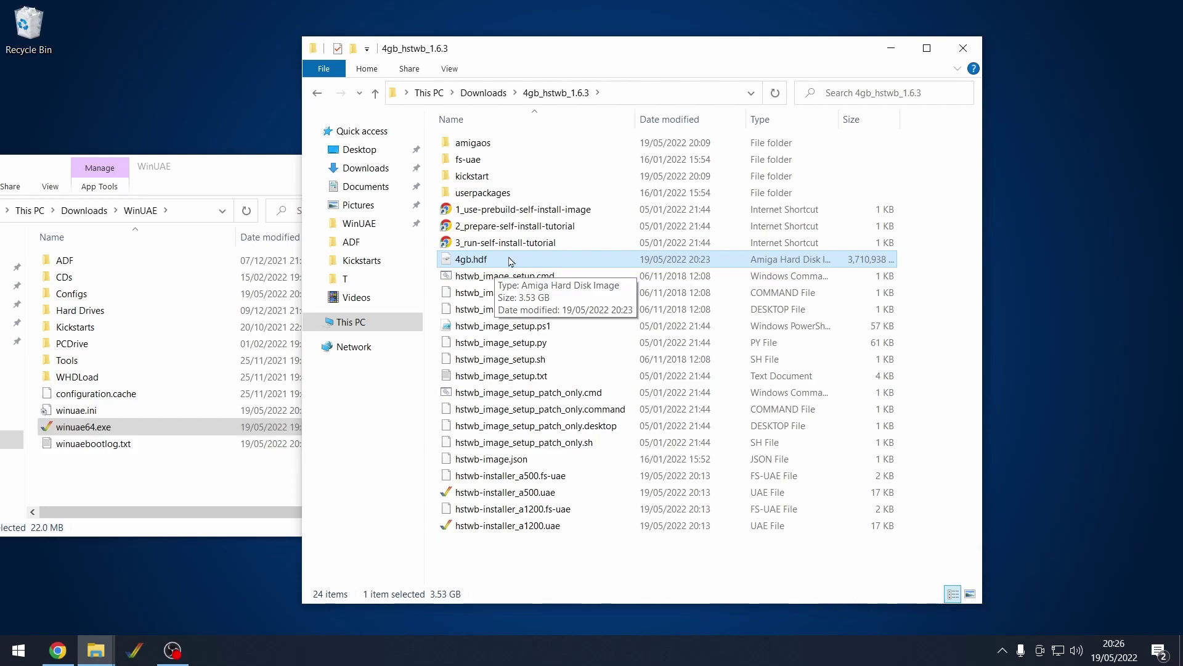
click(567, 558)
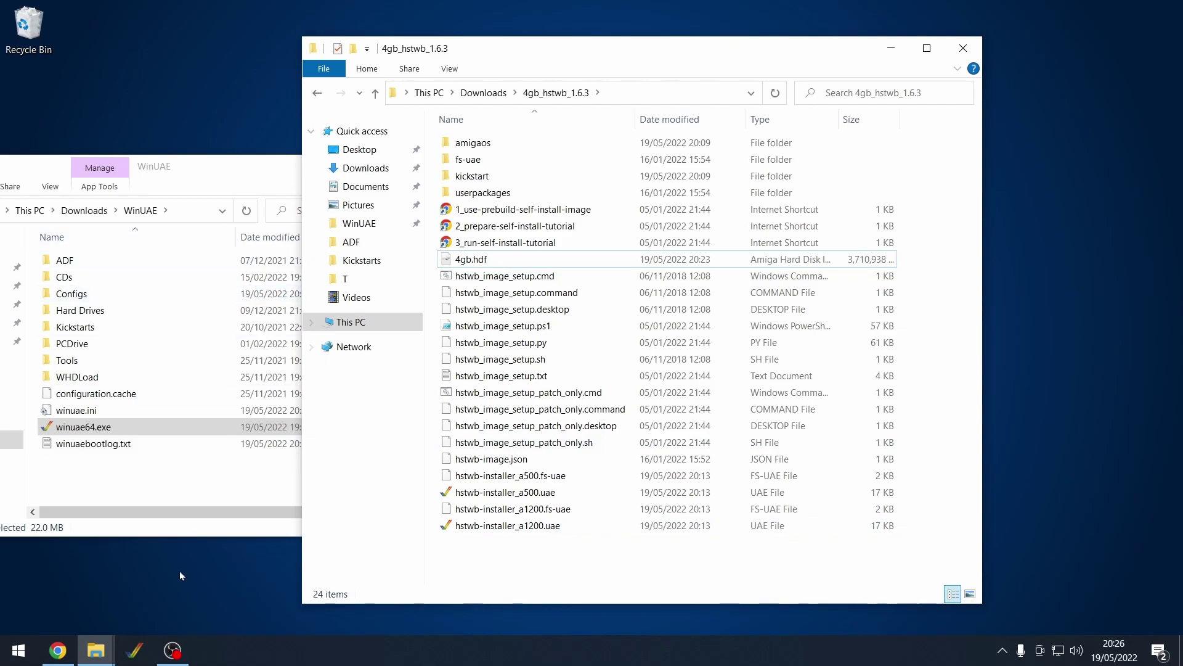
Step: Launch WinUAE and pick the A1200 model with the 4 MB Fast RAM Quickstart configuration
click(134, 650)
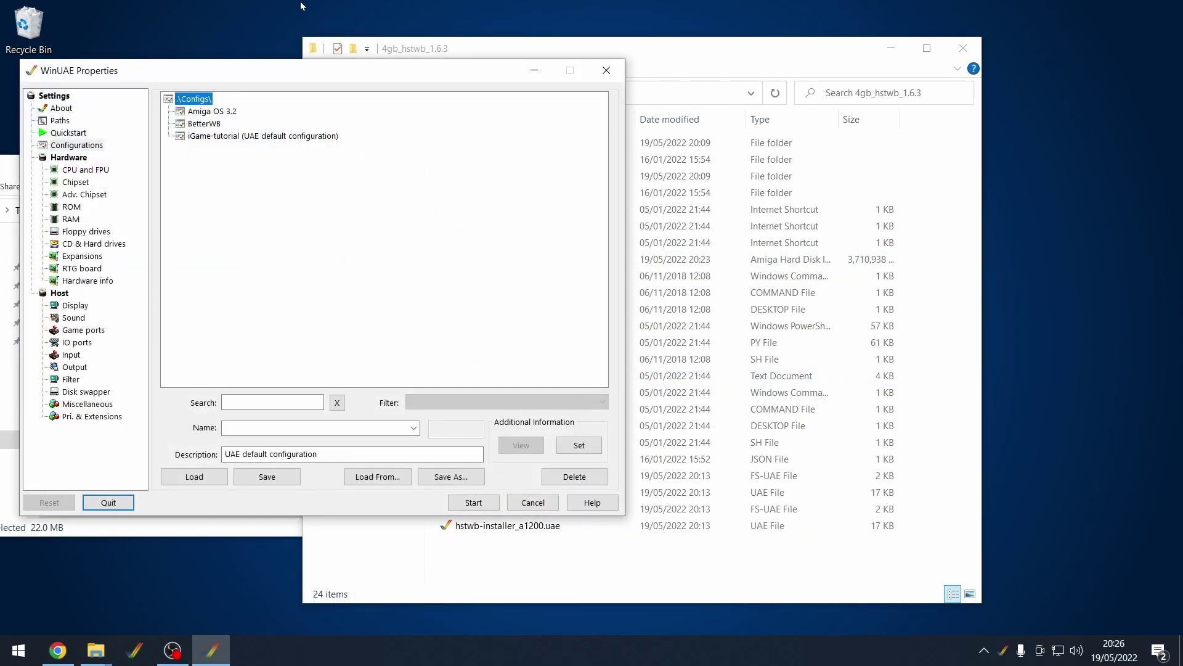
drag(257, 66, 699, 117)
click(552, 182)
click(752, 191)
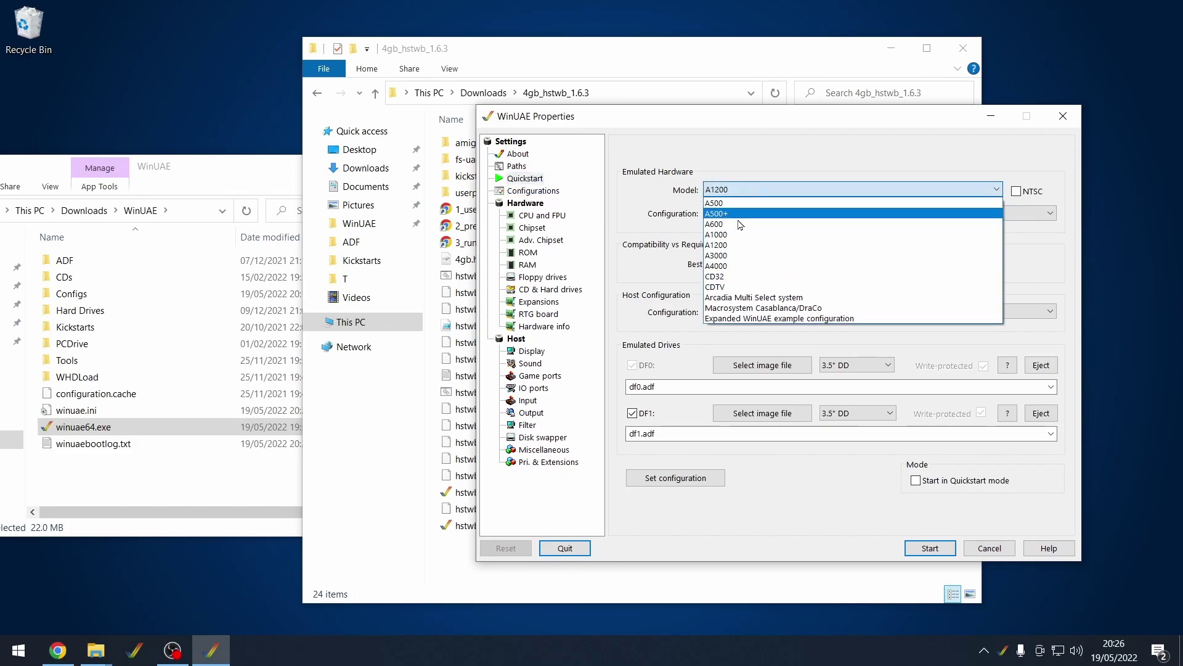
click(722, 246)
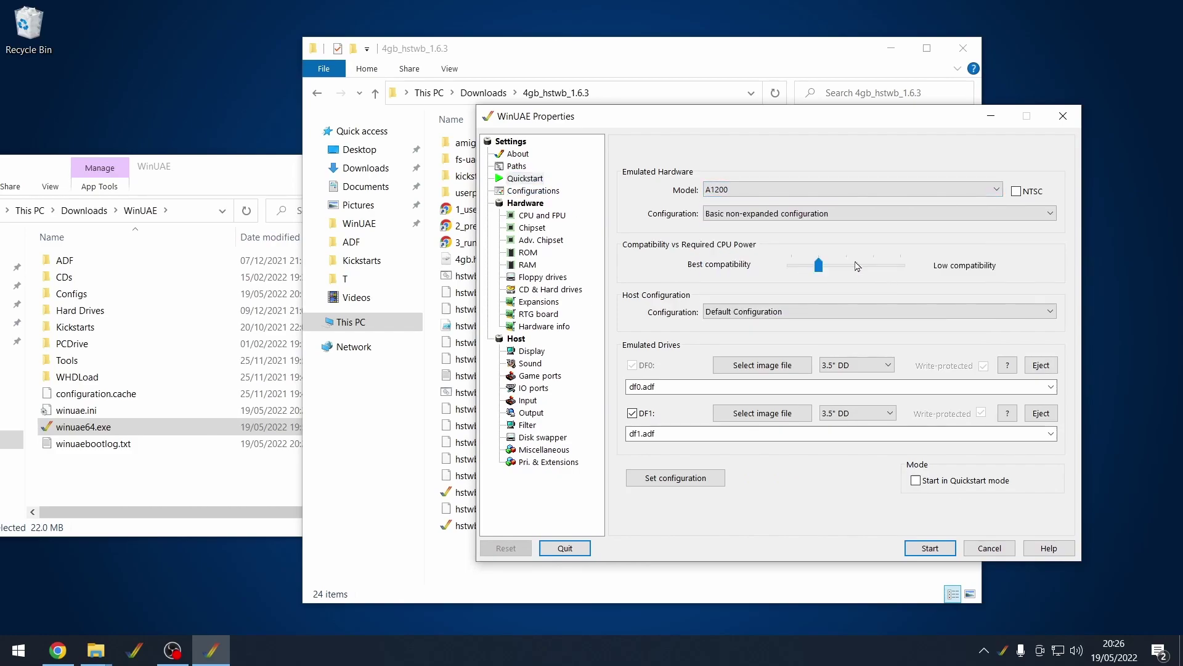
click(811, 216)
click(777, 240)
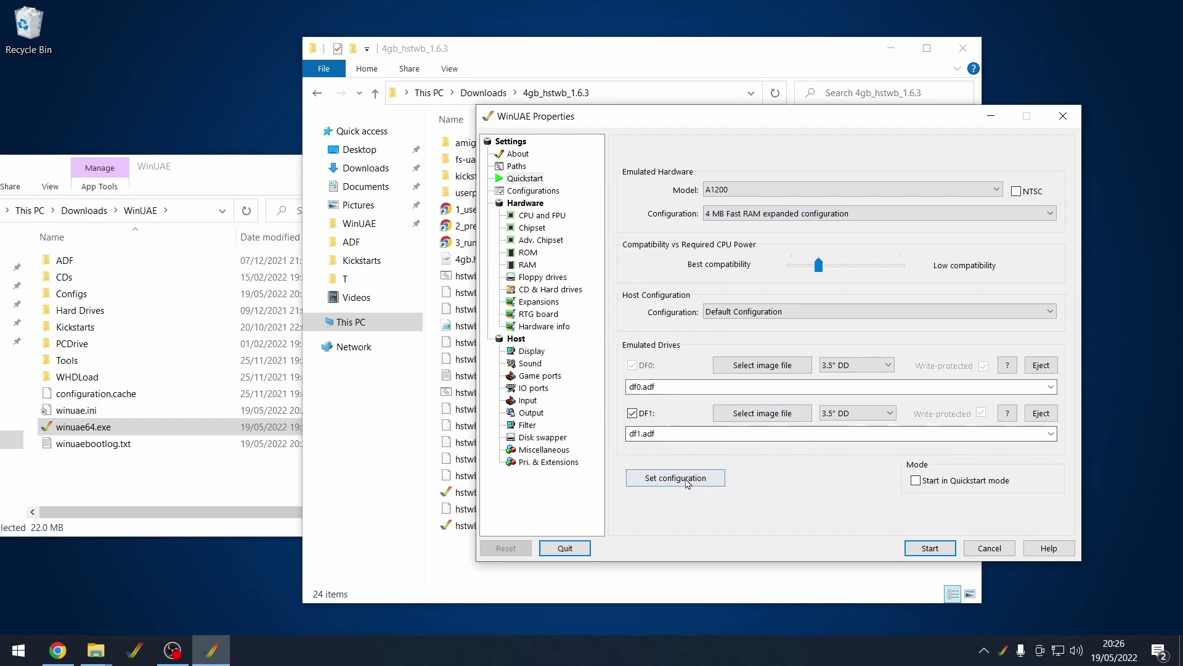
Step: Set the main ROM to KS ROM v3.1 (A1200) rev 40.68
click(528, 252)
click(766, 184)
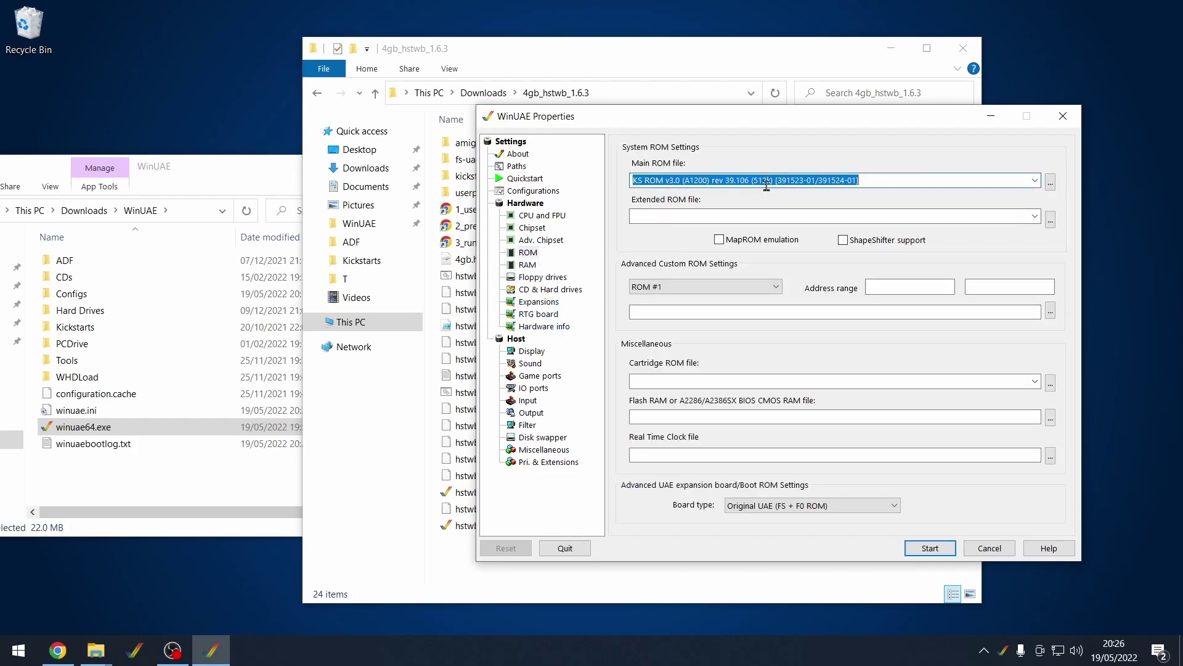
click(1034, 180)
click(731, 364)
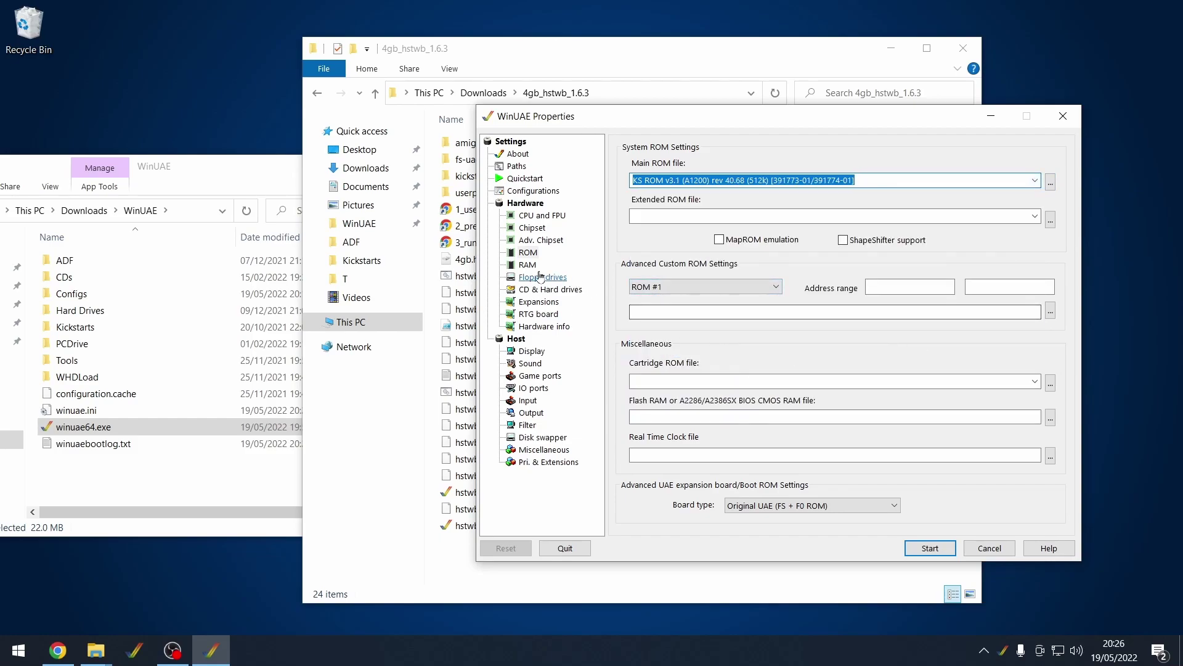
Step: Remove Z2 Fast RAM, add 128 MB Z3, disable 24-bit addressing, enable JIT at fastest CPU speed
click(527, 264)
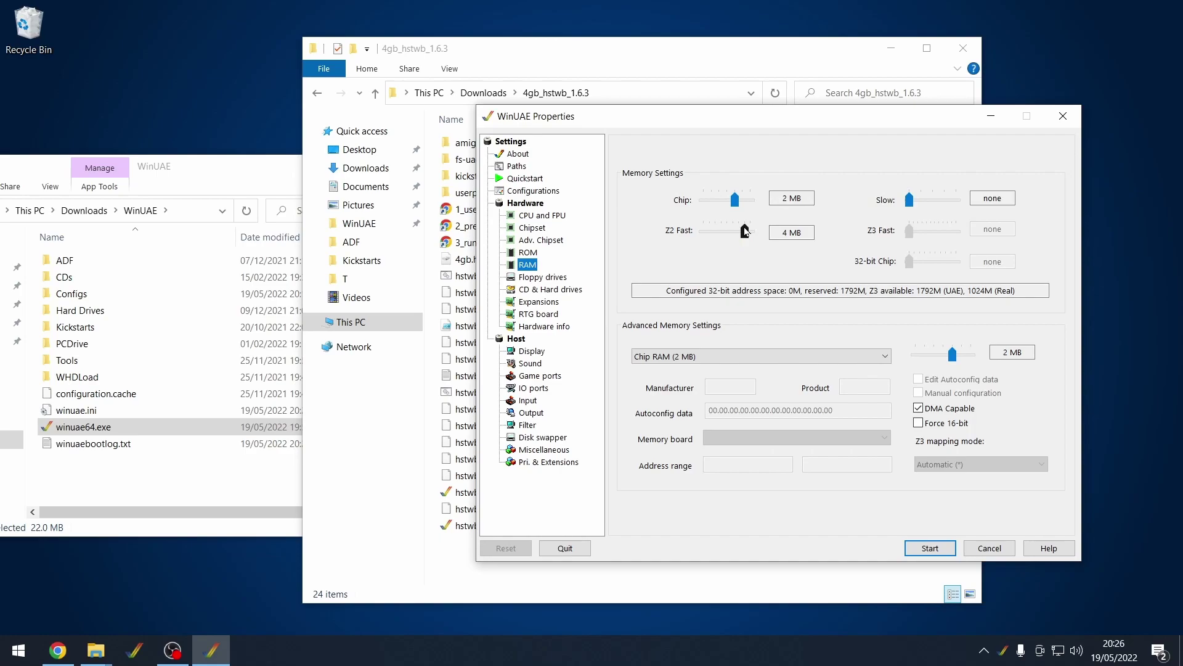
drag(746, 229, 704, 231)
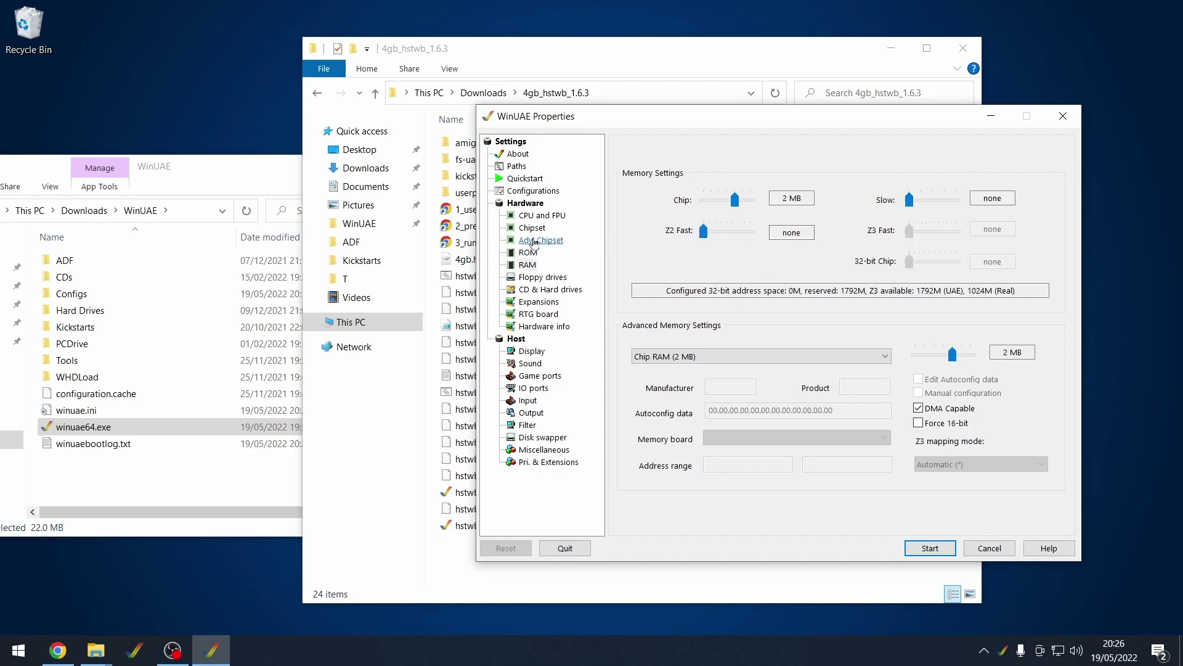
click(541, 216)
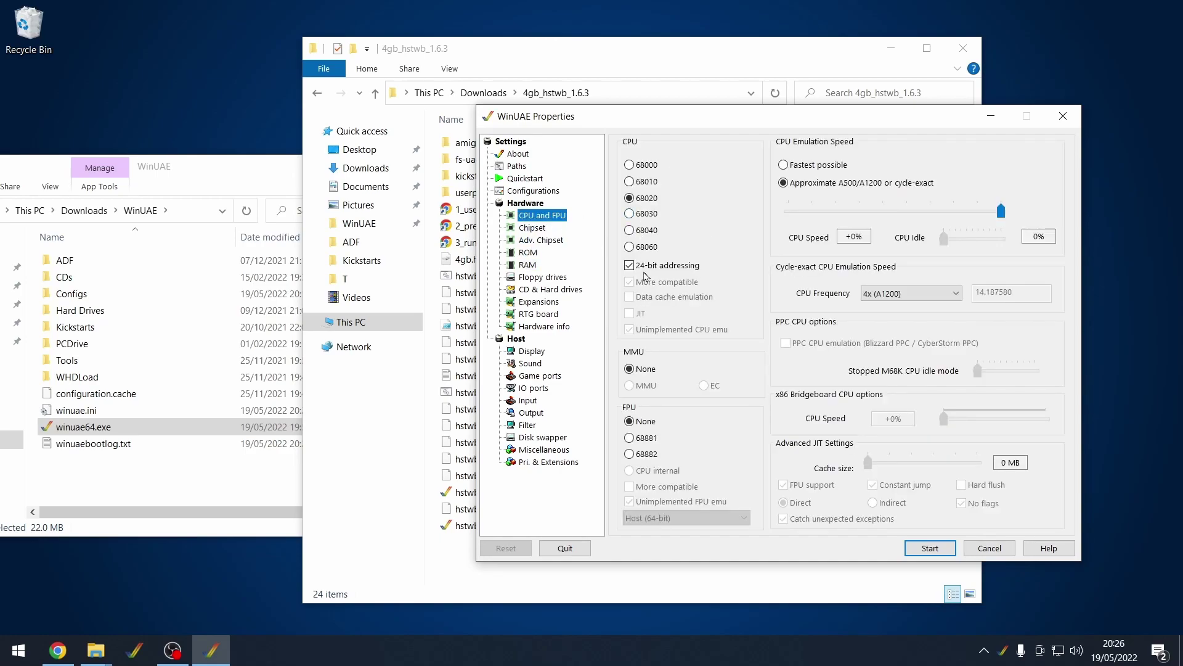
click(648, 265)
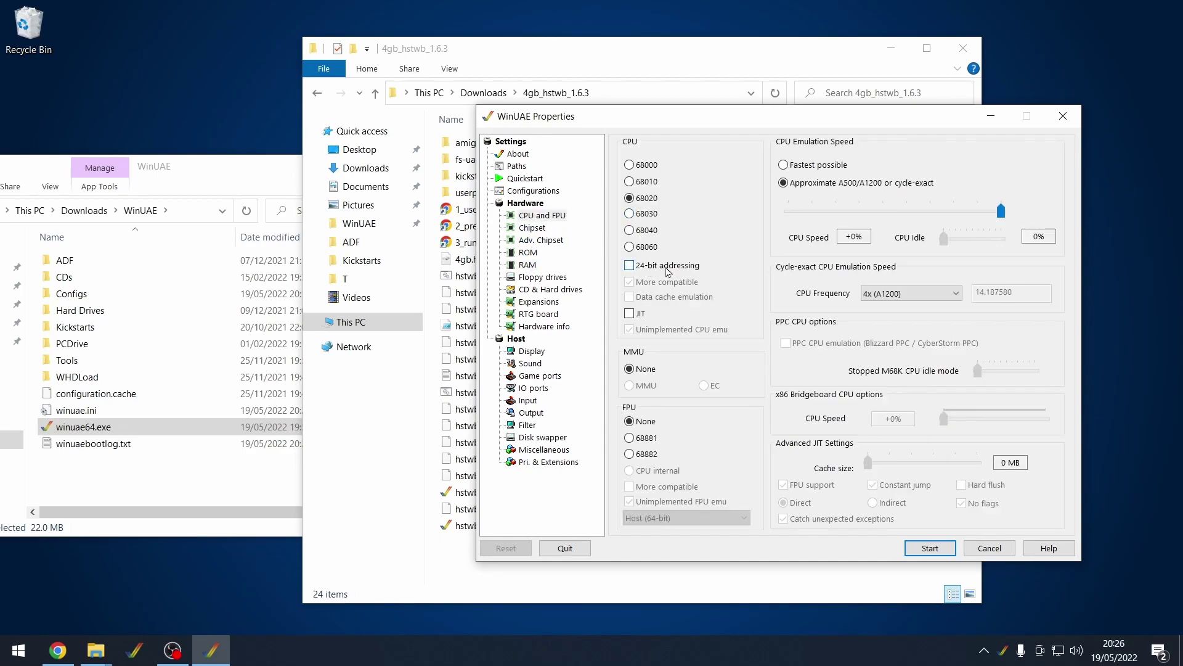
click(527, 264)
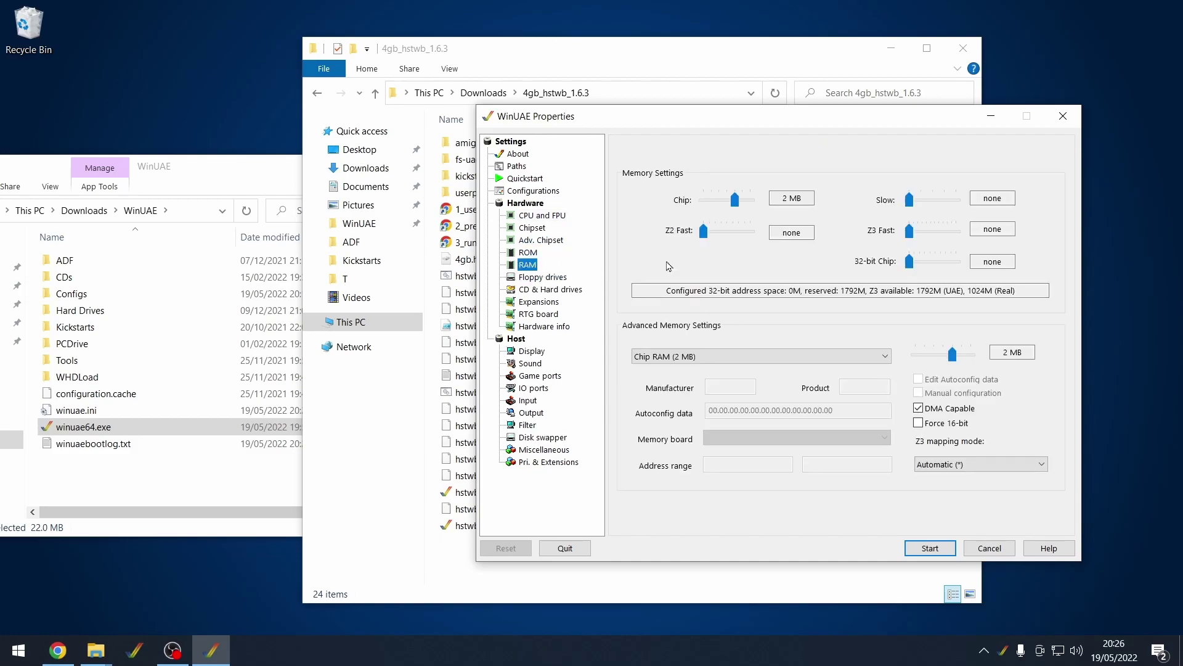
drag(914, 234, 945, 236)
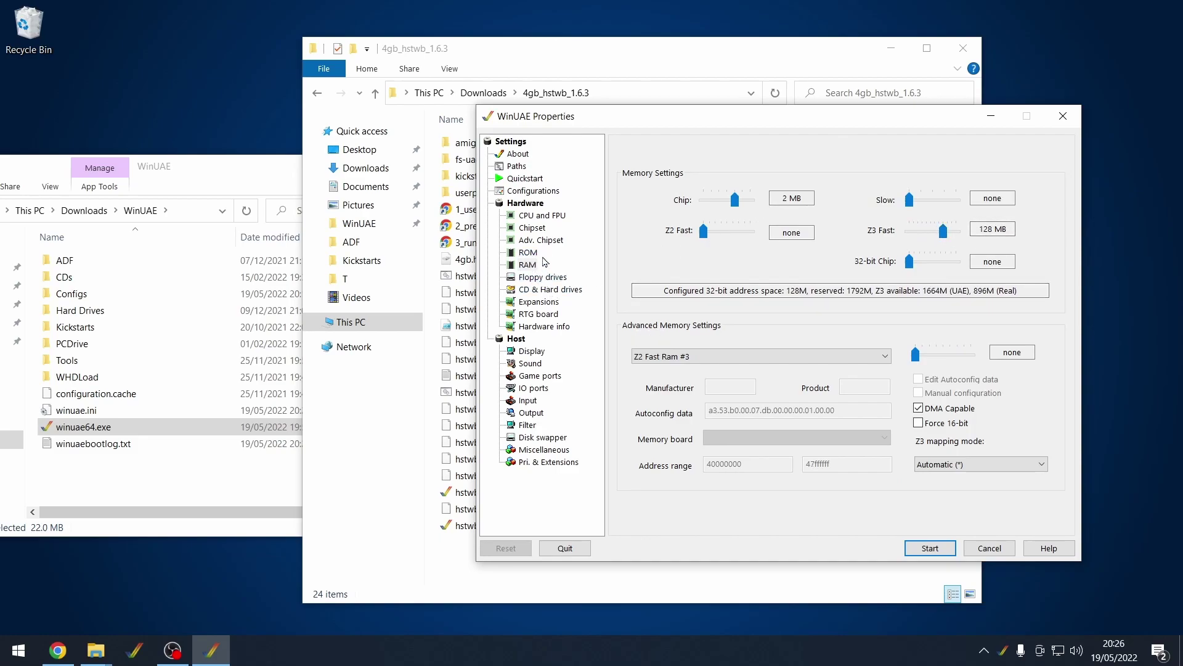
click(551, 217)
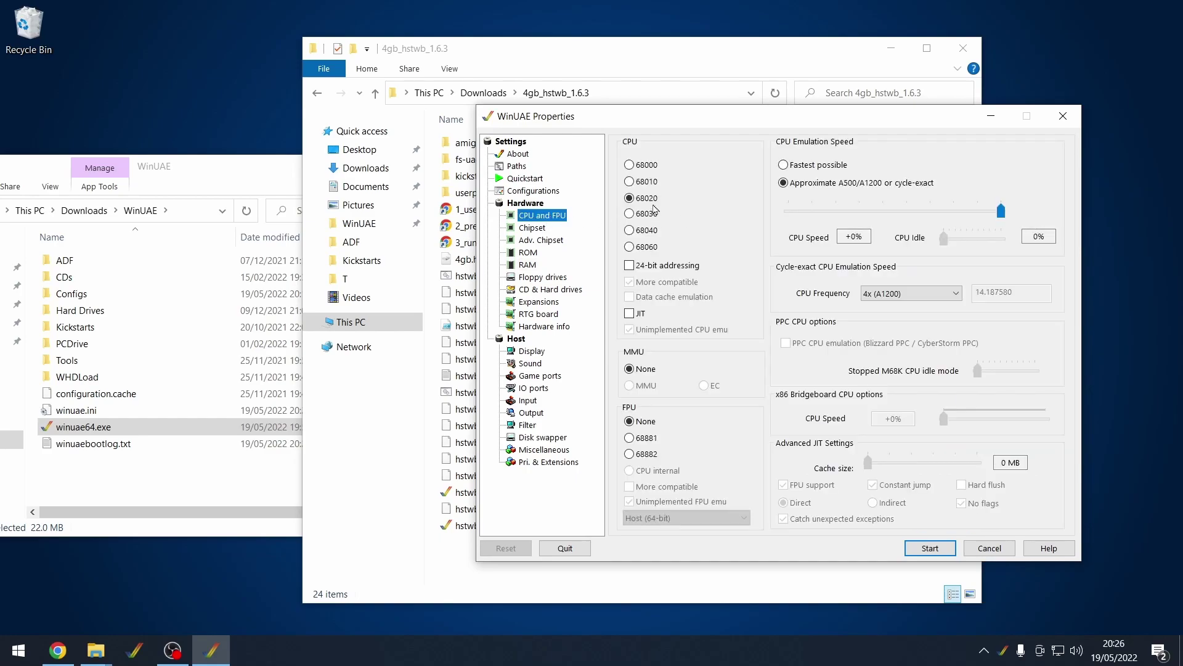
click(641, 314)
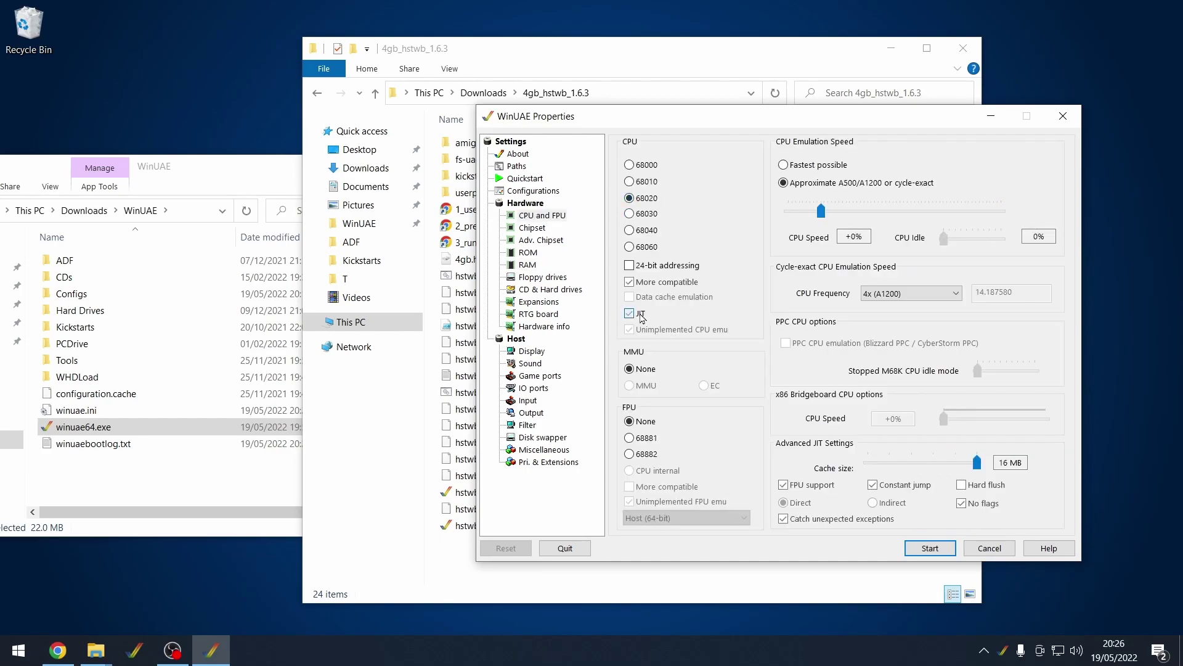
click(822, 165)
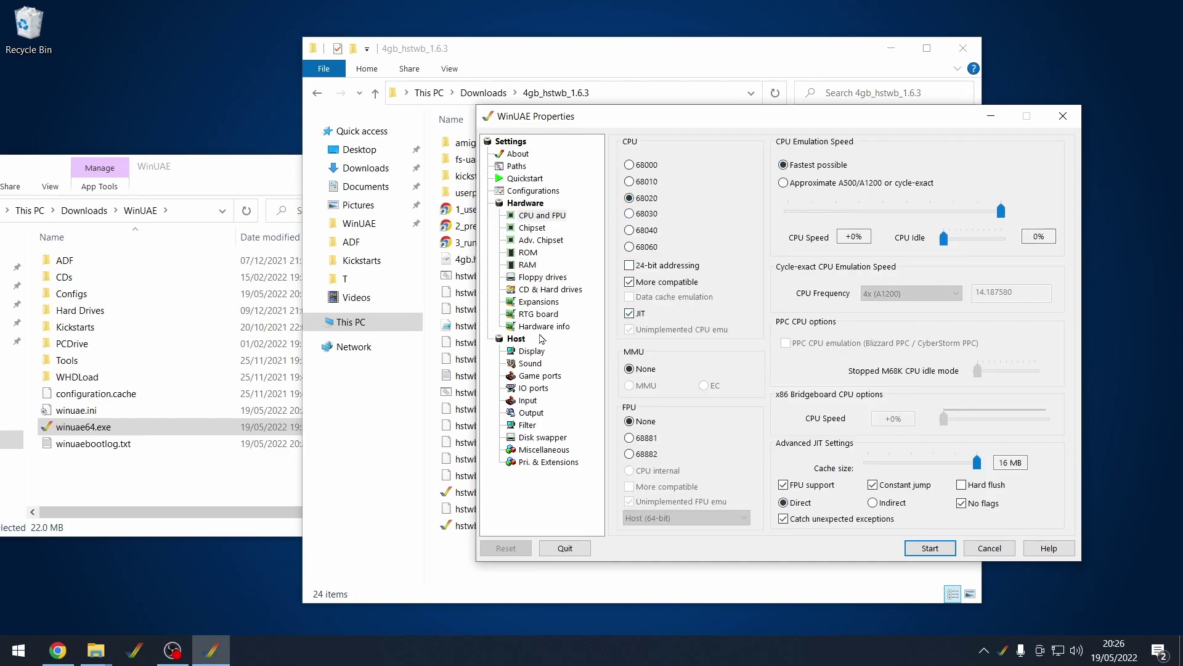
Step: Add Downloads\4gb_hstwb_1.6.3\4gb.hdf as a hardfile and start the emulation
click(545, 290)
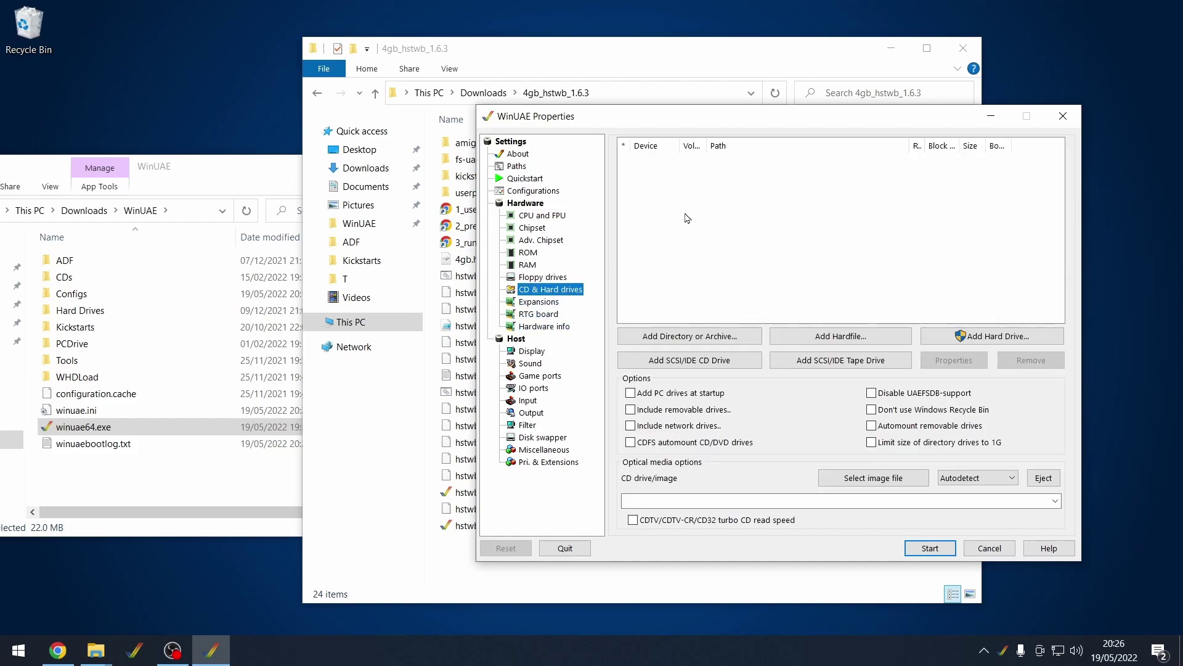
click(820, 336)
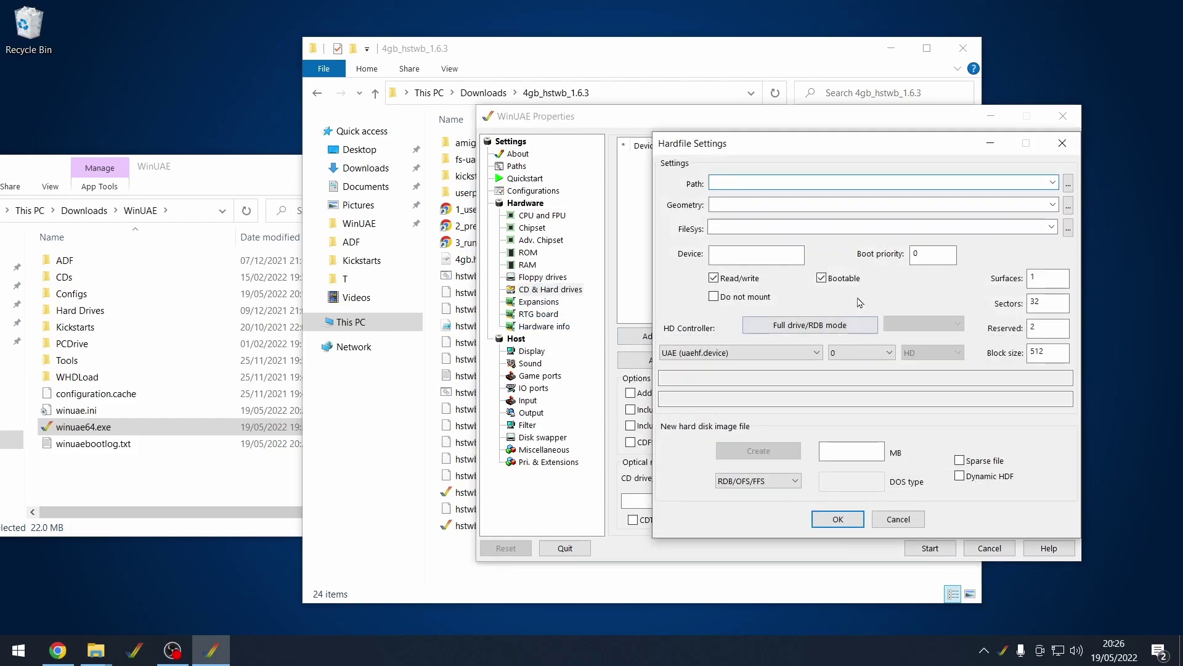
click(1068, 182)
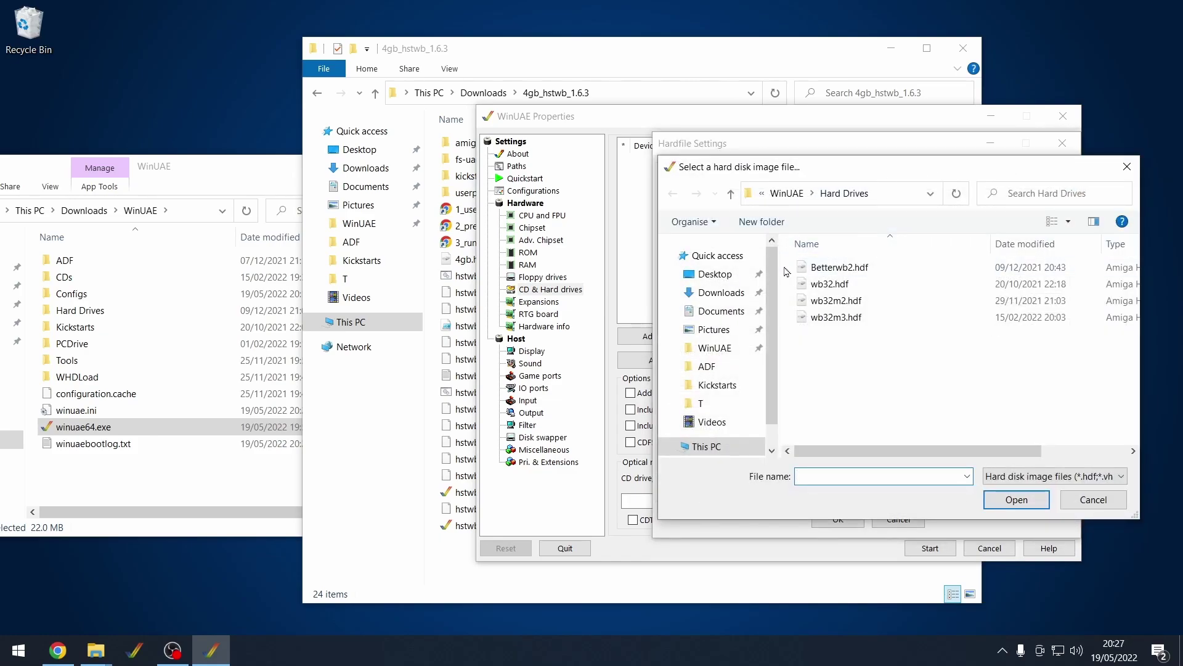
click(735, 295)
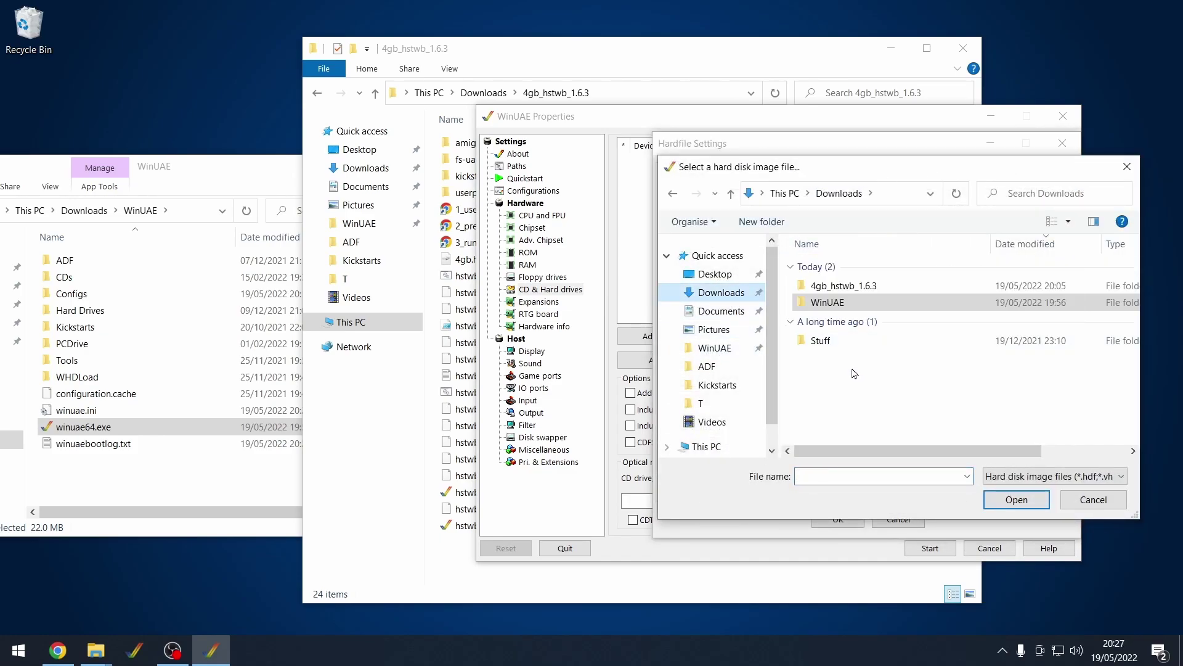
double_click(845, 286)
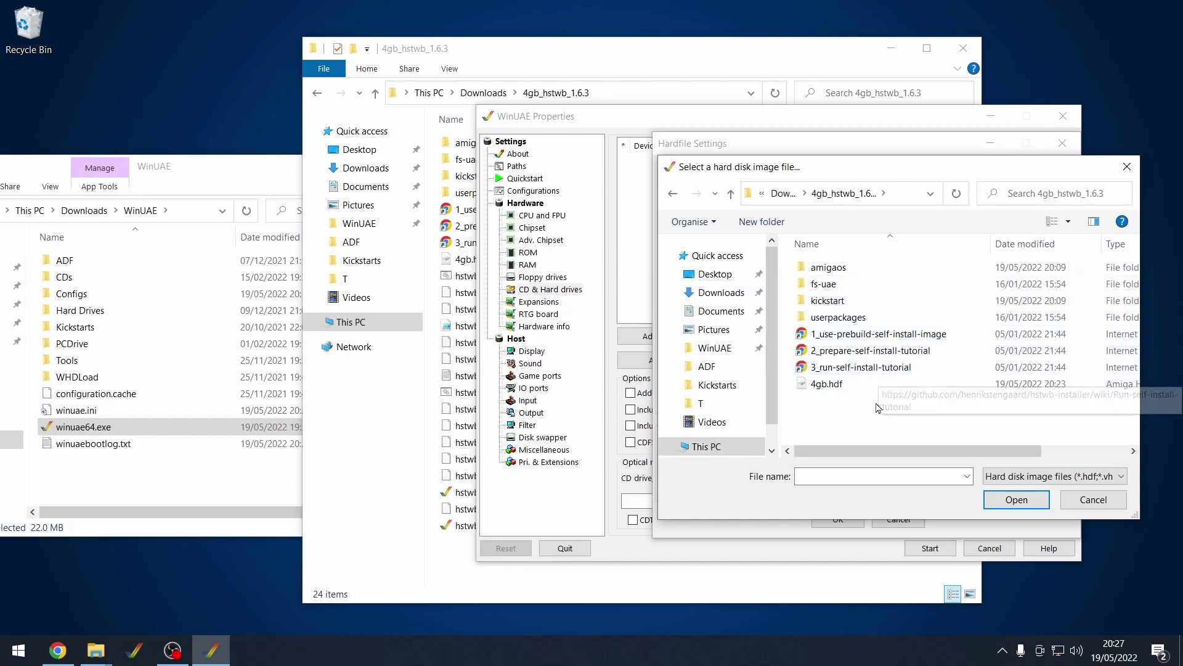
click(822, 386)
click(1011, 500)
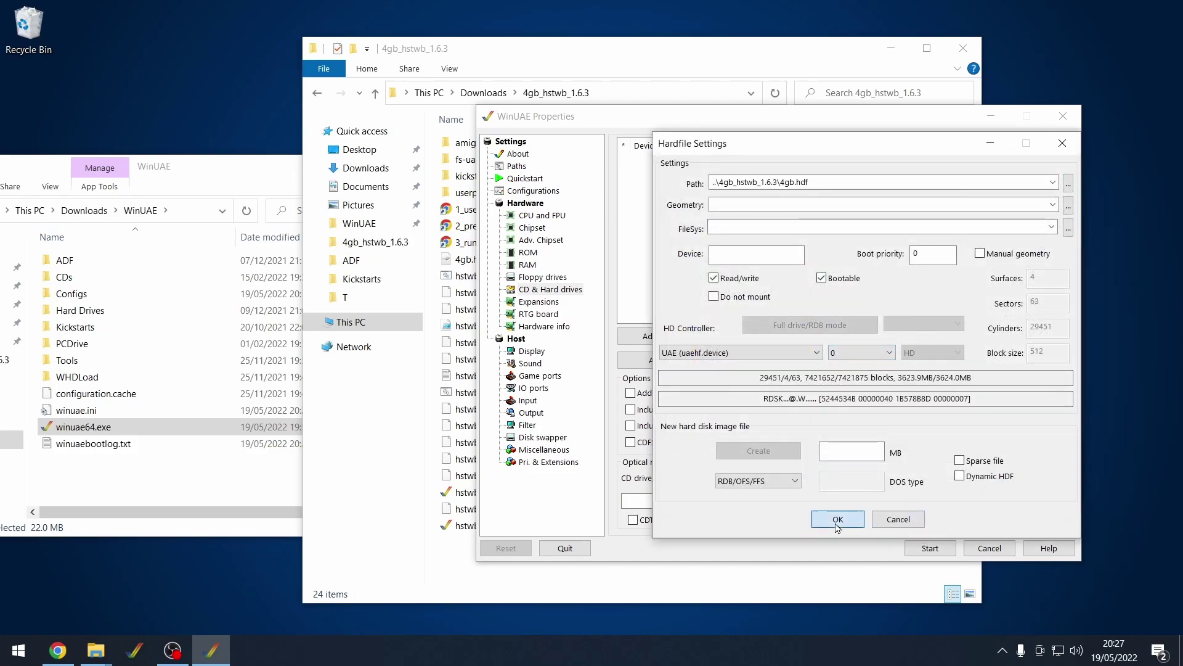
click(838, 519)
click(930, 548)
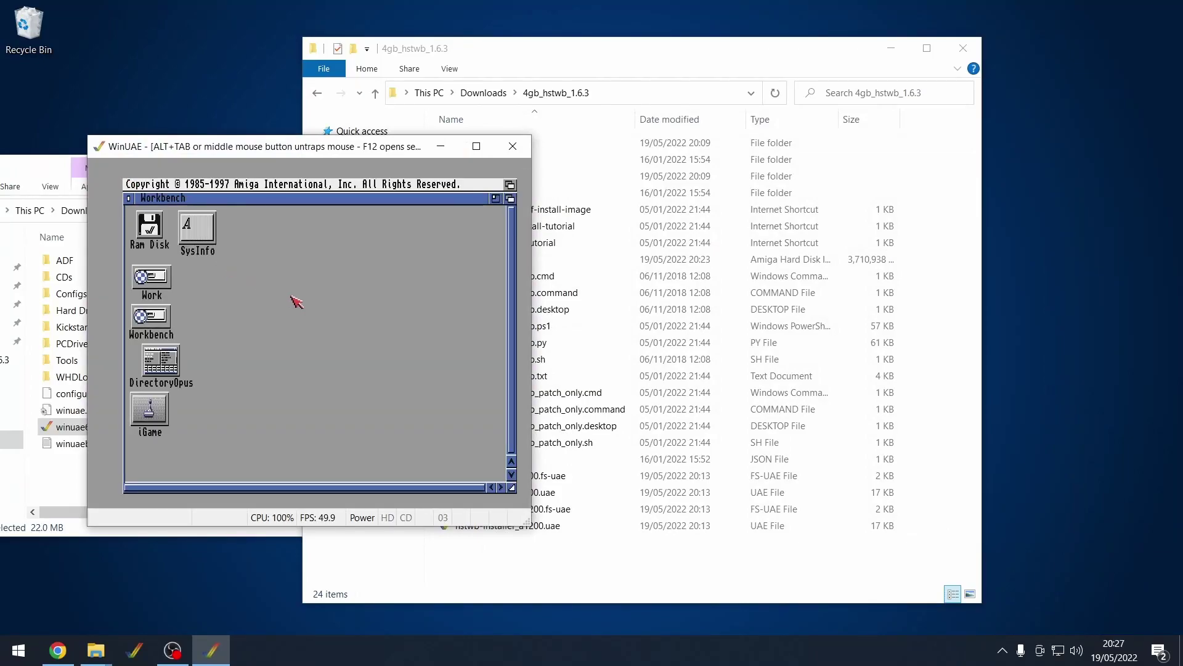
Step: Release the mouse once Workbench boots, then give mouse control back to the emulator
middle_click(313, 325)
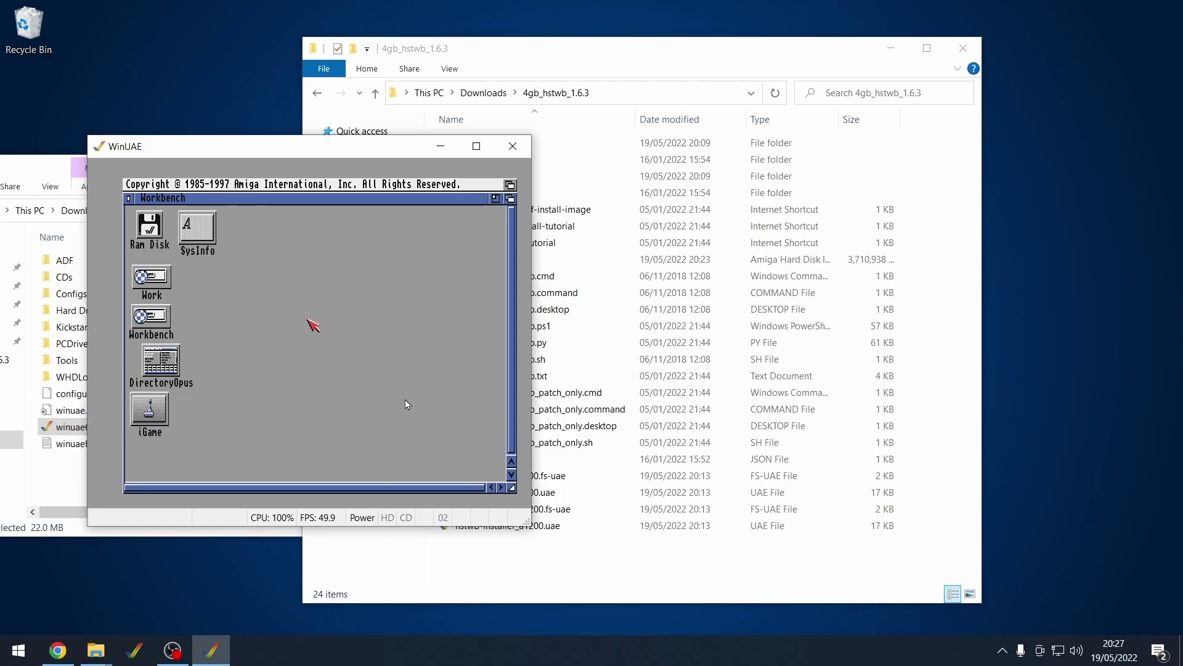
click(373, 354)
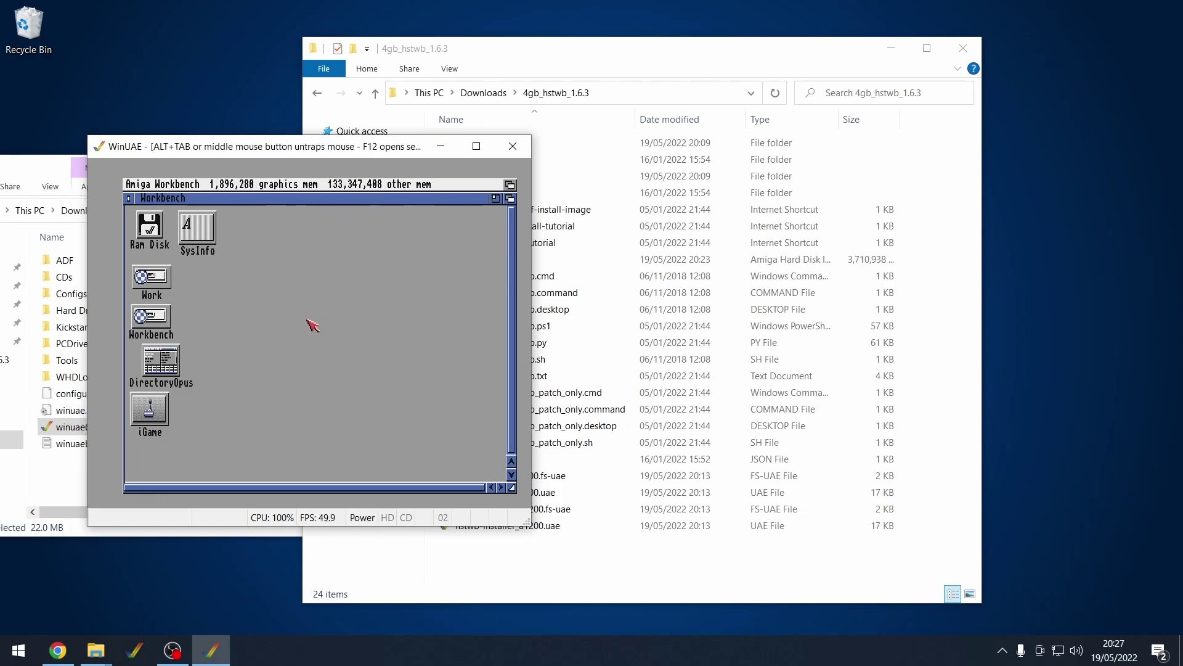